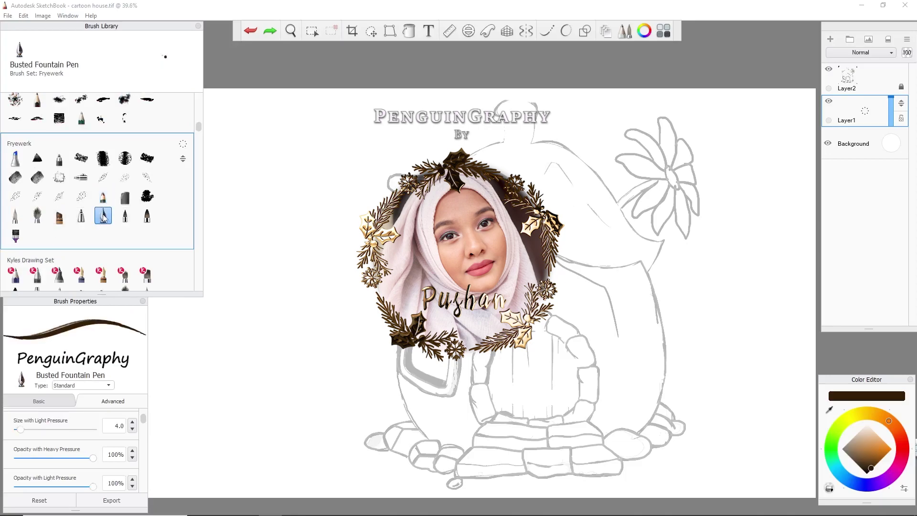
- Select VanGogh_Brush2 from the Traditional brush set and turn on Predictive Stroke at level 4
{"action": "scroll", "coordinate": [125, 215], "scroll_direction": "down", "scroll_amount": 2}
{"action": "left_click", "coordinate": [101, 189]}
{"action": "left_click", "coordinate": [37, 189]}
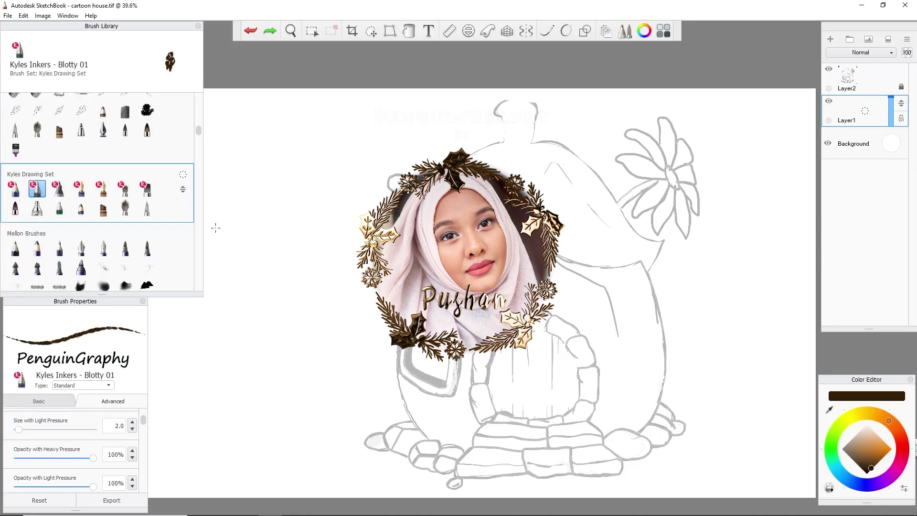
{"action": "left_click", "coordinate": [147, 249]}
{"action": "left_click", "coordinate": [126, 249]}
{"action": "left_click", "coordinate": [37, 268]}
{"action": "left_click", "coordinate": [15, 268]}
{"action": "scroll", "coordinate": [16, 274], "scroll_direction": "down", "scroll_amount": 5}
{"action": "left_click", "coordinate": [81, 213]}
{"action": "left_click", "coordinate": [81, 214]}
{"action": "left_click_drag", "start_coordinate": [281, 257], "coordinate": [282, 331]}
{"action": "key", "text": "ctrl+z"}
{"action": "left_click", "coordinate": [567, 38]}
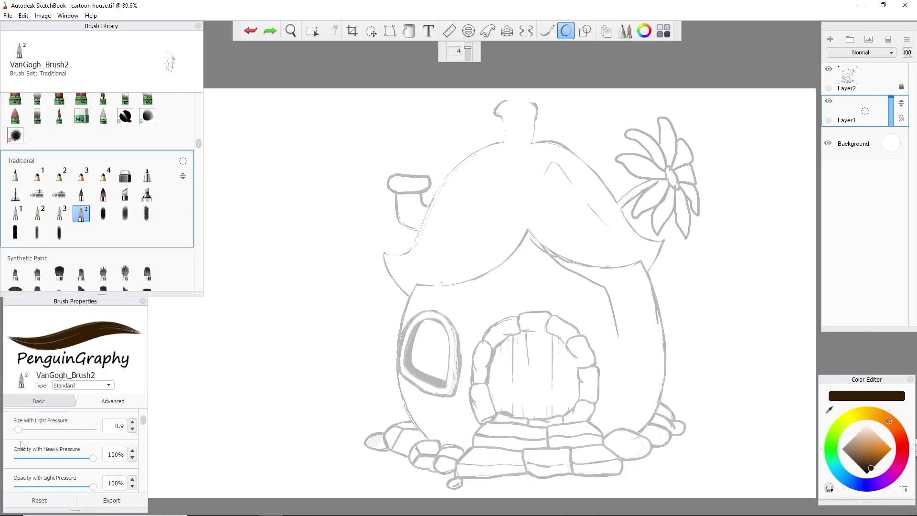
- Set the brush size to 19.5 and ink the roof's outer outline with its top stem and curled eave tips
{"action": "scroll", "coordinate": [72, 444], "scroll_direction": "up", "scroll_amount": 2}
{"action": "left_click_drag", "start_coordinate": [60, 442], "coordinate": [32, 443]}
{"action": "left_click", "coordinate": [39, 402]}
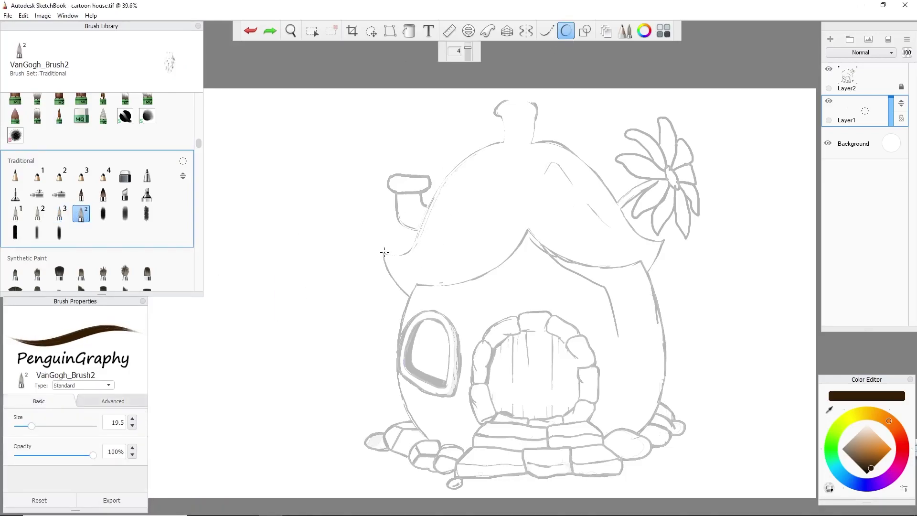
{"action": "mouse_move", "coordinate": [385, 254]}
{"action": "left_mouse_down"}
{"action": "mouse_move", "coordinate": [411, 251]}
{"action": "mouse_move", "coordinate": [510, 97]}
{"action": "mouse_move", "coordinate": [537, 108]}
{"action": "mouse_move", "coordinate": [530, 144]}
{"action": "mouse_move", "coordinate": [500, 114]}
{"action": "mouse_move", "coordinate": [531, 145]}
{"action": "mouse_move", "coordinate": [571, 148]}
{"action": "mouse_move", "coordinate": [621, 215]}
{"action": "mouse_move", "coordinate": [661, 238]}
{"action": "left_mouse_up"}
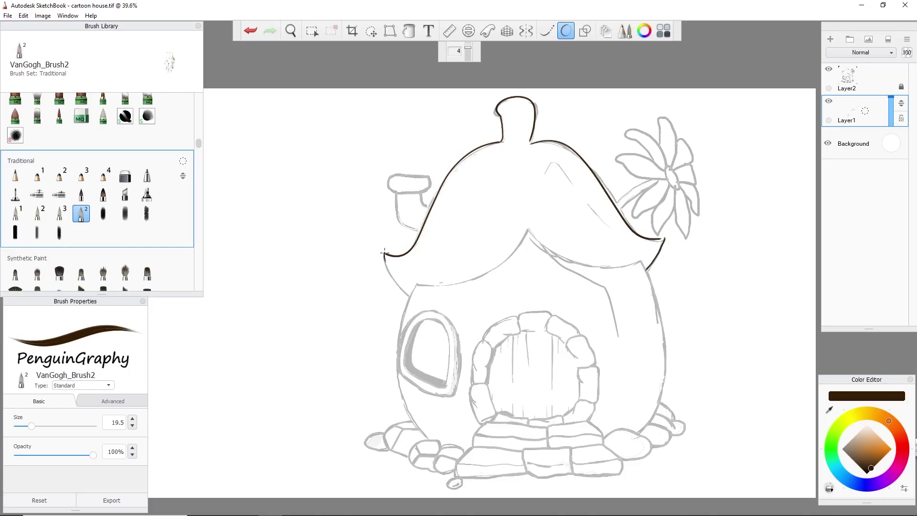
{"action": "key", "text": "ctrl+z"}
{"action": "key", "text": "ctrl+z"}
{"action": "left_click_drag", "start_coordinate": [384, 252], "coordinate": [413, 290]}
{"action": "key", "text": "ctrl+z"}
{"action": "key", "text": "ctrl+z"}
- Ink the roof's wavy lower edge and the two curved fold lines on its surface
{"action": "scroll", "coordinate": [684, 232], "scroll_direction": "up", "scroll_amount": 3}
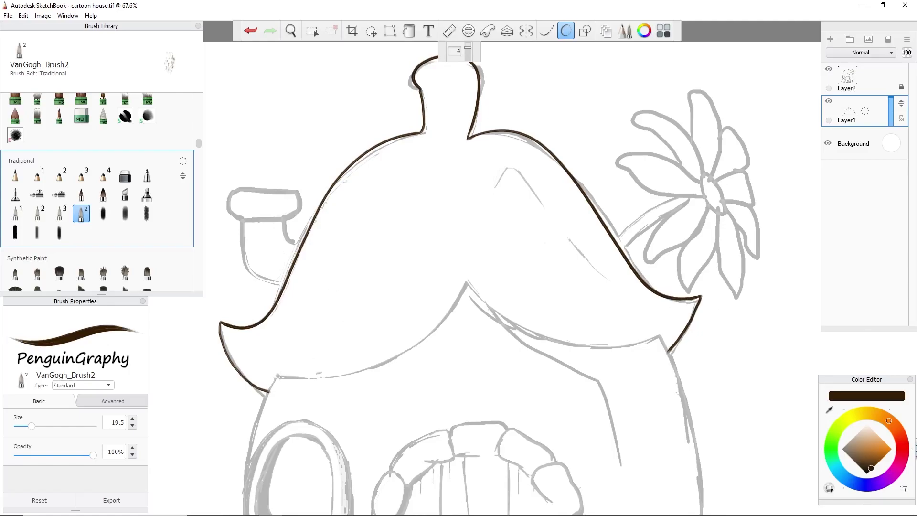
{"action": "mouse_move", "coordinate": [278, 376]}
{"action": "left_mouse_down"}
{"action": "mouse_move", "coordinate": [375, 369]}
{"action": "mouse_move", "coordinate": [437, 330]}
{"action": "mouse_move", "coordinate": [469, 281]}
{"action": "mouse_move", "coordinate": [508, 316]}
{"action": "mouse_move", "coordinate": [568, 341]}
{"action": "mouse_move", "coordinate": [659, 346]}
{"action": "left_mouse_up"}
{"action": "mouse_move", "coordinate": [495, 187]}
{"action": "left_mouse_down"}
{"action": "mouse_move", "coordinate": [539, 217]}
{"action": "mouse_move", "coordinate": [582, 275]}
{"action": "left_mouse_up"}
{"action": "left_click_drag", "start_coordinate": [279, 330], "coordinate": [330, 232]}
{"action": "key", "text": "ctrl+z"}
{"action": "left_click_drag", "start_coordinate": [279, 331], "coordinate": [347, 216]}
- Ink the flower beside the roof, tracing its stem, oval centre and petals
{"action": "mouse_move", "coordinate": [618, 237]}
{"action": "left_mouse_down"}
{"action": "mouse_move", "coordinate": [684, 197]}
{"action": "mouse_move", "coordinate": [722, 210]}
{"action": "mouse_move", "coordinate": [701, 188]}
{"action": "mouse_move", "coordinate": [621, 162]}
{"action": "mouse_move", "coordinate": [697, 186]}
{"action": "mouse_move", "coordinate": [648, 111]}
{"action": "mouse_move", "coordinate": [702, 174]}
{"action": "left_mouse_up"}
{"action": "mouse_move", "coordinate": [693, 149]}
{"action": "left_mouse_down"}
{"action": "mouse_move", "coordinate": [690, 122]}
{"action": "mouse_move", "coordinate": [717, 175]}
{"action": "left_mouse_up"}
{"action": "mouse_move", "coordinate": [722, 138]}
{"action": "left_mouse_down"}
{"action": "mouse_move", "coordinate": [721, 179]}
{"action": "mouse_move", "coordinate": [753, 197]}
{"action": "mouse_move", "coordinate": [726, 201]}
{"action": "mouse_move", "coordinate": [744, 232]}
{"action": "mouse_move", "coordinate": [686, 197]}
{"action": "mouse_move", "coordinate": [678, 249]}
{"action": "mouse_move", "coordinate": [684, 286]}
{"action": "mouse_move", "coordinate": [715, 214]}
{"action": "left_mouse_up"}
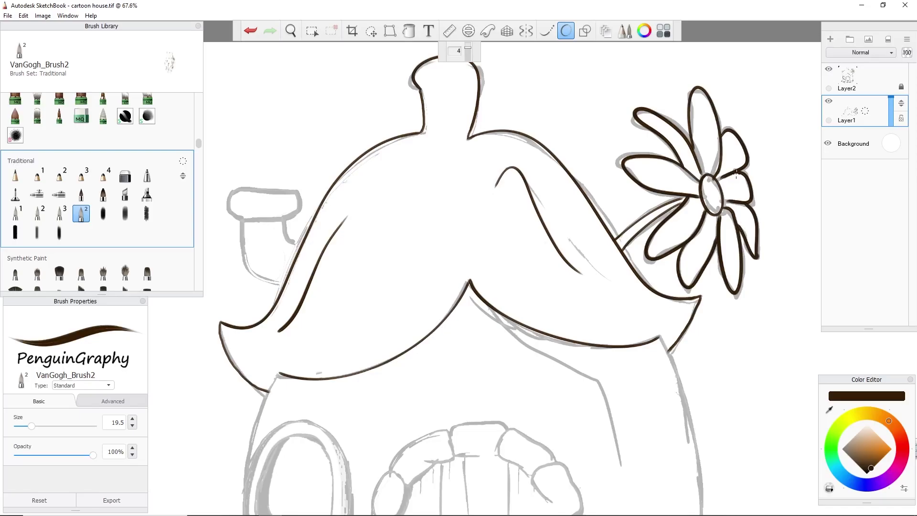
- Ink the bent chimney pipe and its rounded cap beside the roof
{"action": "left_click_drag", "start_coordinate": [242, 221], "coordinate": [282, 285]}
{"action": "left_click_drag", "start_coordinate": [292, 243], "coordinate": [284, 219]}
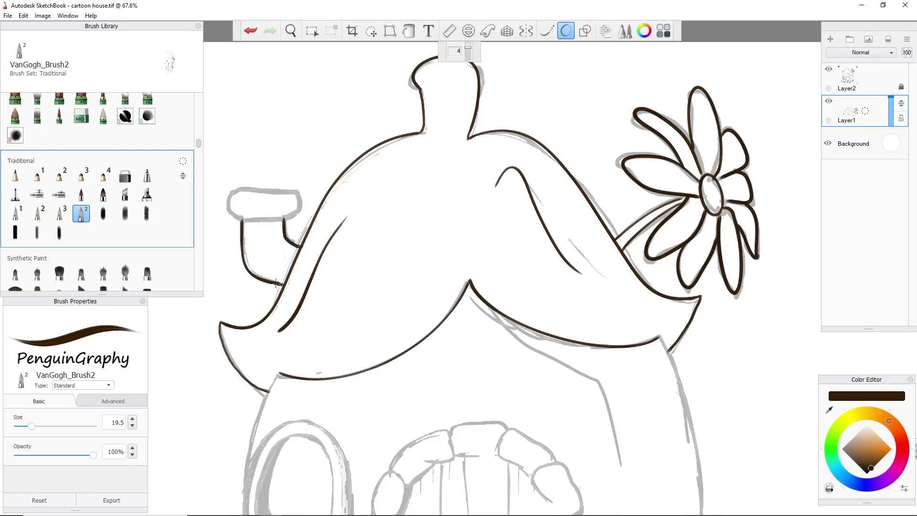
{"action": "mouse_move", "coordinate": [235, 193]}
{"action": "left_mouse_down"}
{"action": "mouse_move", "coordinate": [286, 218]}
{"action": "mouse_move", "coordinate": [298, 197]}
{"action": "mouse_move", "coordinate": [232, 192]}
{"action": "left_mouse_up"}
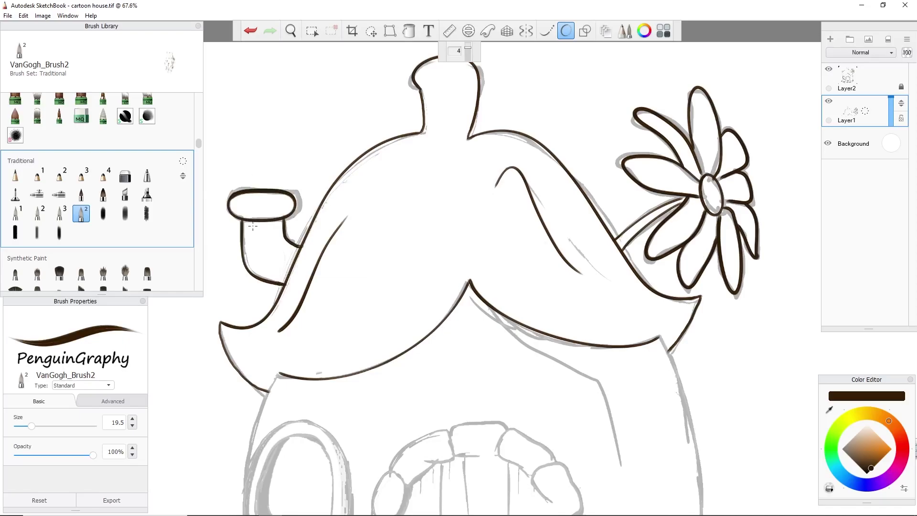
- Ink the curved left and right side walls of the house from the roof down to the rocks
{"action": "left_click", "coordinate": [290, 31]}
{"action": "left_click_drag", "start_coordinate": [375, 266], "coordinate": [374, 75]}
{"action": "mouse_move", "coordinate": [279, 180]}
{"action": "left_mouse_down"}
{"action": "mouse_move", "coordinate": [239, 316]}
{"action": "mouse_move", "coordinate": [301, 450]}
{"action": "left_mouse_up"}
{"action": "key", "text": "ctrl+z"}
{"action": "left_click", "coordinate": [566, 31]}
{"action": "mouse_move", "coordinate": [279, 180]}
{"action": "left_mouse_down"}
{"action": "mouse_move", "coordinate": [249, 306]}
{"action": "mouse_move", "coordinate": [302, 438]}
{"action": "mouse_move", "coordinate": [259, 219]}
{"action": "mouse_move", "coordinate": [299, 449]}
{"action": "left_mouse_up"}
{"action": "key", "text": "ctrl+z"}
{"action": "mouse_move", "coordinate": [660, 143]}
{"action": "left_mouse_down"}
{"action": "mouse_move", "coordinate": [703, 322]}
{"action": "mouse_move", "coordinate": [682, 401]}
{"action": "mouse_move", "coordinate": [654, 440]}
{"action": "left_mouse_up"}
{"action": "key", "text": "ctrl+z"}
{"action": "mouse_move", "coordinate": [660, 144]}
{"action": "left_mouse_down"}
{"action": "mouse_move", "coordinate": [690, 256]}
{"action": "mouse_move", "coordinate": [649, 433]}
{"action": "left_mouse_up"}
{"action": "key", "text": "ctrl+z"}
{"action": "key", "text": "ctrl+z"}
- Ink the rocks to the right of the steps with Predictive Stroke at level 2
{"action": "mouse_move", "coordinate": [597, 446]}
{"action": "left_mouse_down"}
{"action": "mouse_move", "coordinate": [649, 432]}
{"action": "mouse_move", "coordinate": [667, 476]}
{"action": "mouse_move", "coordinate": [628, 484]}
{"action": "mouse_move", "coordinate": [595, 449]}
{"action": "left_mouse_up"}
{"action": "key", "text": "ctrl+z"}
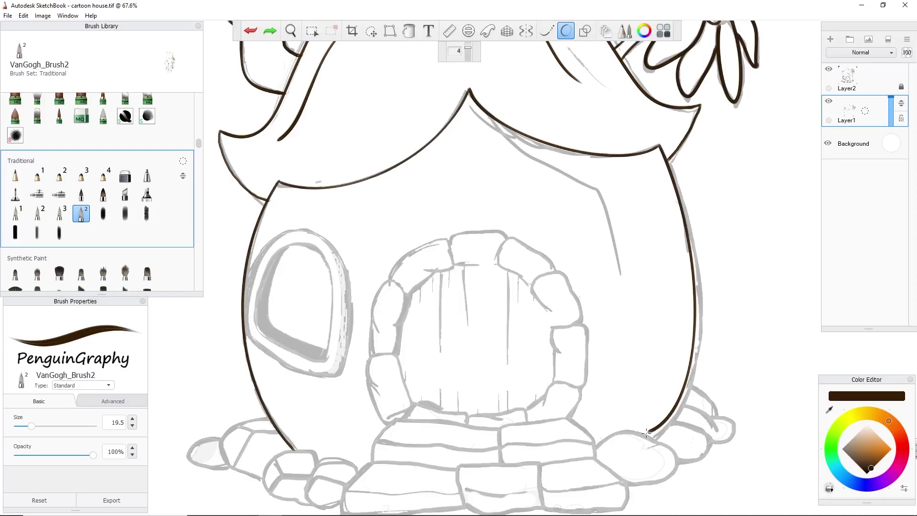
{"action": "mouse_move", "coordinate": [595, 447]}
{"action": "left_mouse_down"}
{"action": "mouse_move", "coordinate": [646, 433]}
{"action": "mouse_move", "coordinate": [635, 484]}
{"action": "left_mouse_up"}
{"action": "left_click_drag", "start_coordinate": [592, 449], "coordinate": [629, 484]}
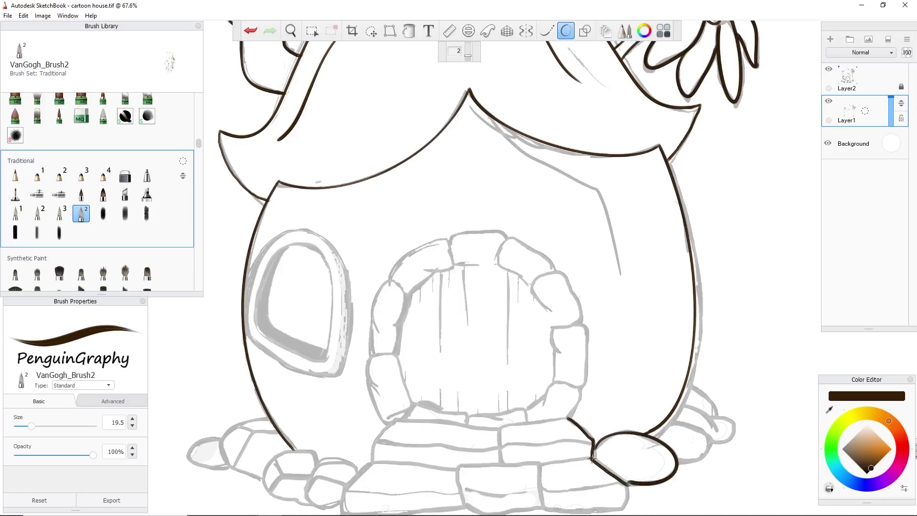
{"action": "mouse_move", "coordinate": [662, 421]}
{"action": "left_mouse_down"}
{"action": "mouse_move", "coordinate": [708, 432]}
{"action": "mouse_move", "coordinate": [678, 465]}
{"action": "left_mouse_up"}
{"action": "mouse_move", "coordinate": [679, 401]}
{"action": "left_mouse_down"}
{"action": "mouse_move", "coordinate": [719, 432]}
{"action": "mouse_move", "coordinate": [709, 441]}
{"action": "left_mouse_up"}
{"action": "left_click_drag", "start_coordinate": [686, 380], "coordinate": [716, 414]}
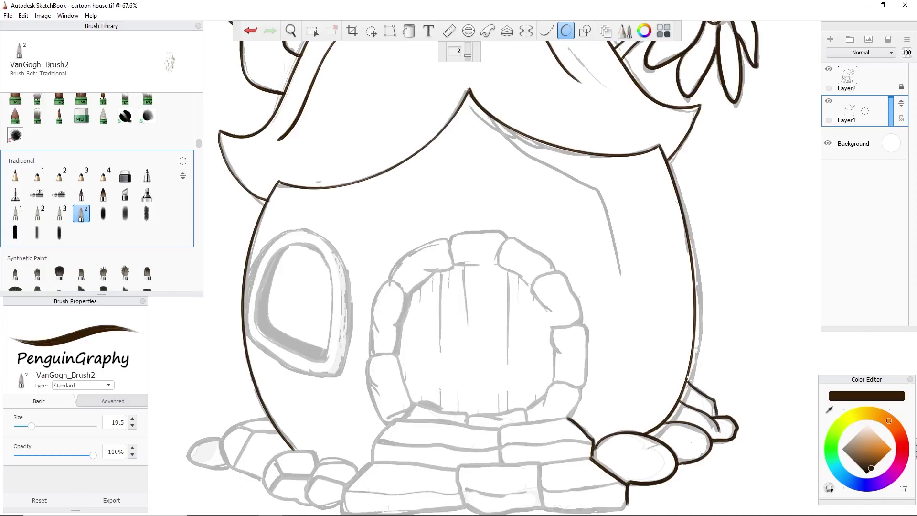
- Ink the upper stone steps below the door, including the joint lines between the blocks
{"action": "left_click_drag", "start_coordinate": [376, 442], "coordinate": [590, 443]}
{"action": "left_click_drag", "start_coordinate": [498, 432], "coordinate": [565, 418]}
{"action": "left_click_drag", "start_coordinate": [395, 421], "coordinate": [500, 427]}
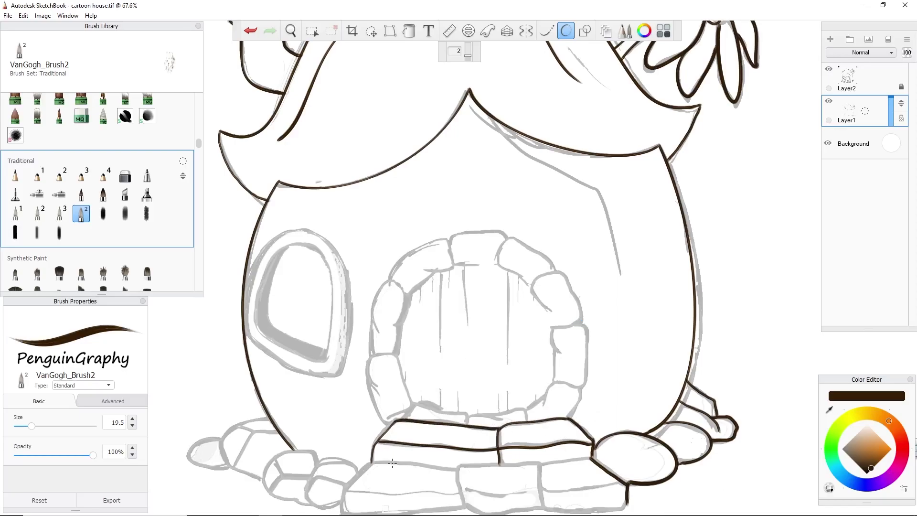
- Ink the cluster of rocks to the left of the steps
{"action": "mouse_move", "coordinate": [223, 436]}
{"action": "left_mouse_down"}
{"action": "mouse_move", "coordinate": [263, 420]}
{"action": "mouse_move", "coordinate": [241, 427]}
{"action": "left_mouse_up"}
{"action": "mouse_move", "coordinate": [264, 479]}
{"action": "left_mouse_down"}
{"action": "mouse_move", "coordinate": [294, 451]}
{"action": "mouse_move", "coordinate": [317, 462]}
{"action": "mouse_move", "coordinate": [304, 495]}
{"action": "mouse_move", "coordinate": [337, 505]}
{"action": "mouse_move", "coordinate": [309, 485]}
{"action": "mouse_move", "coordinate": [348, 486]}
{"action": "left_mouse_up"}
{"action": "mouse_move", "coordinate": [315, 469]}
{"action": "left_mouse_down"}
{"action": "mouse_move", "coordinate": [324, 460]}
{"action": "mouse_move", "coordinate": [358, 473]}
{"action": "mouse_move", "coordinate": [342, 504]}
{"action": "left_mouse_up"}
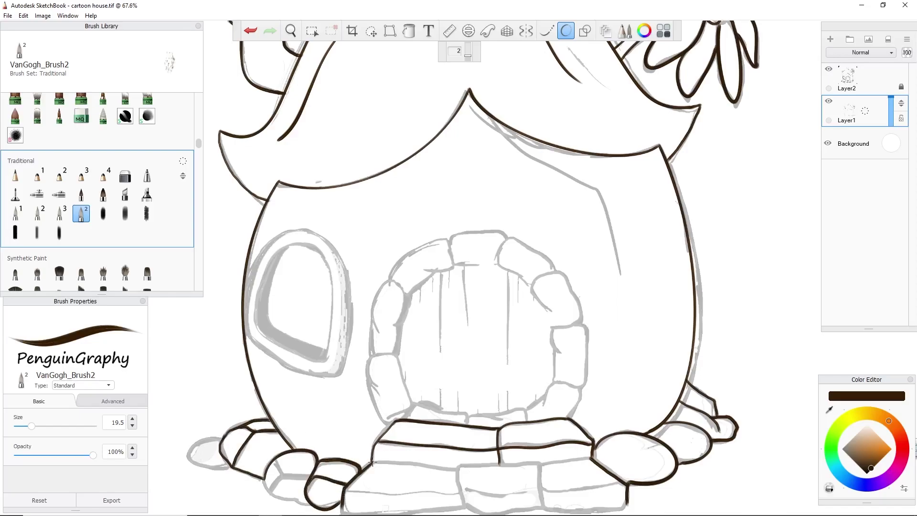
{"action": "left_click_drag", "start_coordinate": [265, 477], "coordinate": [272, 494]}
{"action": "left_click_drag", "start_coordinate": [303, 499], "coordinate": [273, 494]}
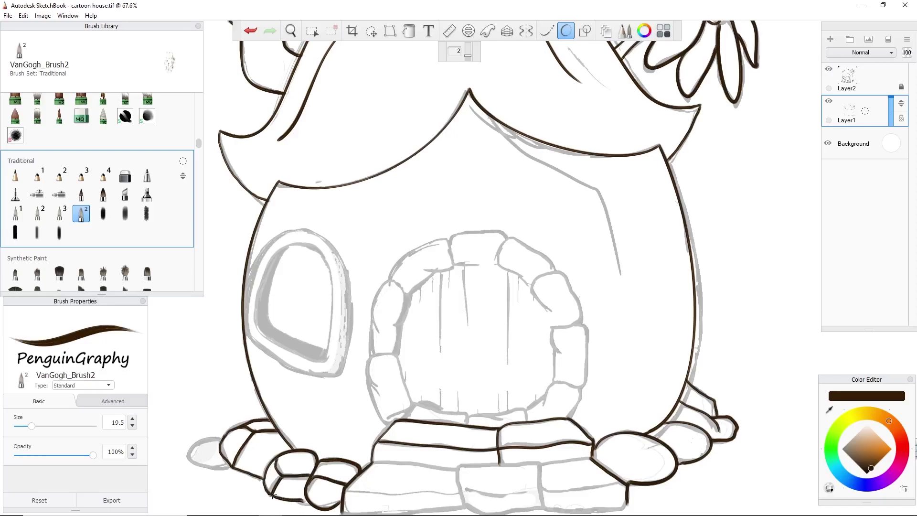
{"action": "mouse_move", "coordinate": [225, 436]}
{"action": "left_mouse_down"}
{"action": "mouse_move", "coordinate": [191, 448]}
{"action": "mouse_move", "coordinate": [229, 470]}
{"action": "left_mouse_up"}
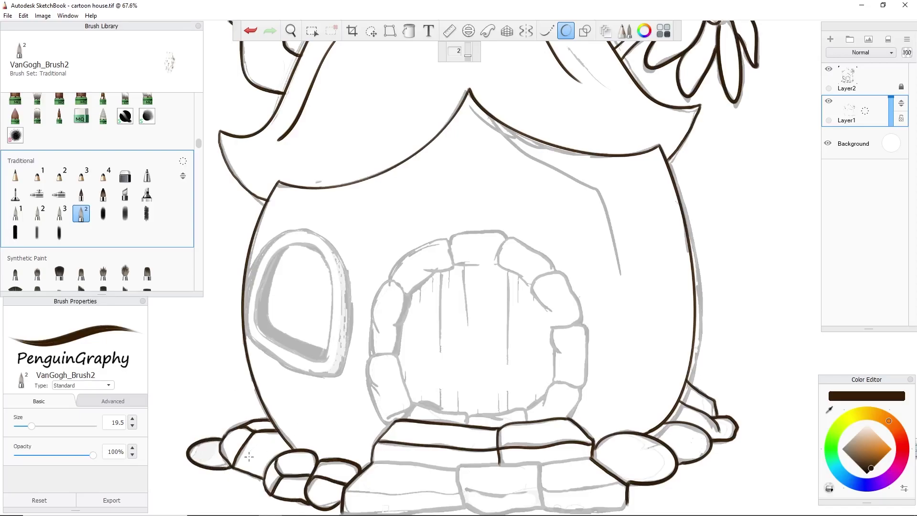
- Ink the large front step blocks and the small pebble by their lower left corner
{"action": "mouse_move", "coordinate": [372, 463]}
{"action": "left_mouse_down"}
{"action": "mouse_move", "coordinate": [460, 466]}
{"action": "mouse_move", "coordinate": [463, 507]}
{"action": "left_mouse_up"}
{"action": "mouse_move", "coordinate": [460, 464]}
{"action": "left_mouse_down"}
{"action": "mouse_move", "coordinate": [540, 473]}
{"action": "mouse_move", "coordinate": [542, 509]}
{"action": "left_mouse_up"}
{"action": "left_click_drag", "start_coordinate": [542, 507], "coordinate": [479, 510]}
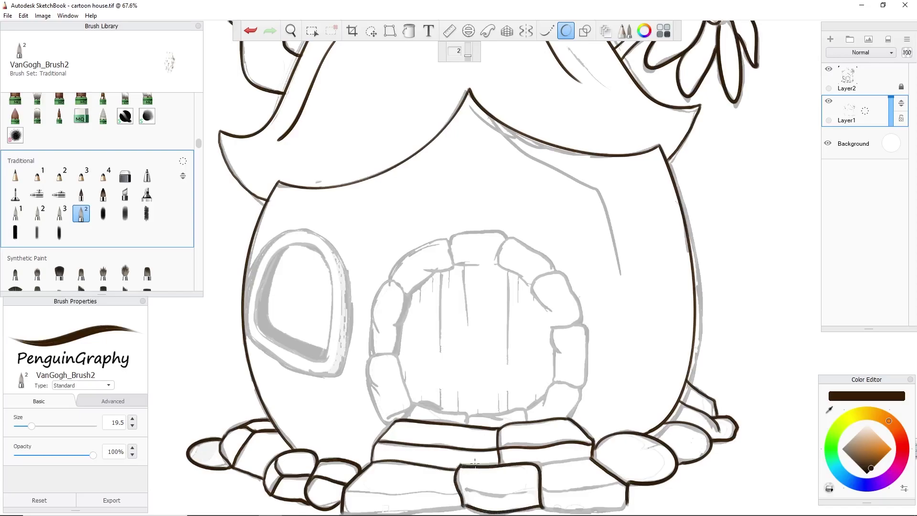
{"action": "left_click_drag", "start_coordinate": [536, 465], "coordinate": [591, 458]}
{"action": "left_click_drag", "start_coordinate": [541, 490], "coordinate": [626, 483]}
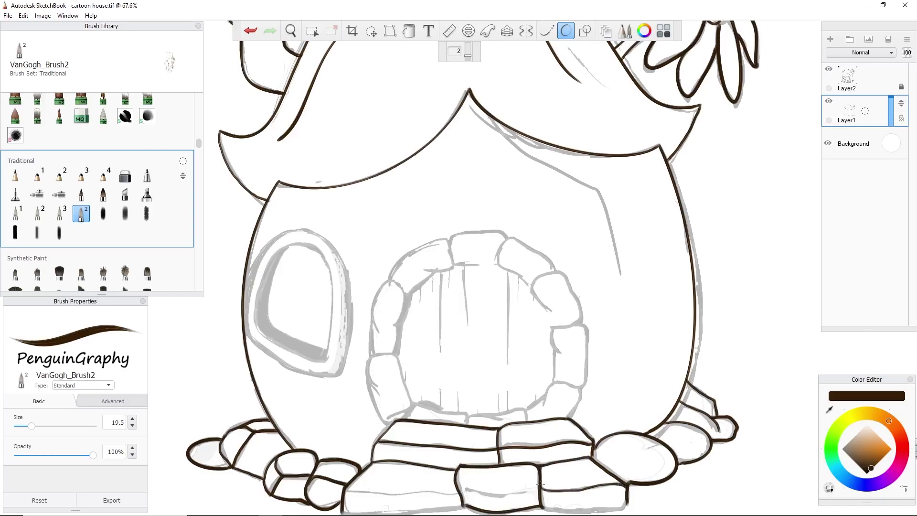
{"action": "left_click", "coordinate": [291, 31]}
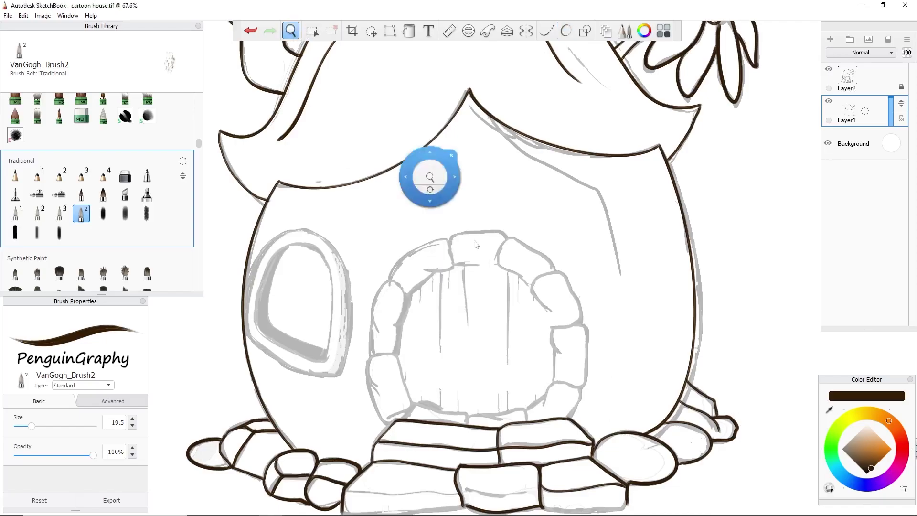
{"action": "left_click_drag", "start_coordinate": [523, 307], "coordinate": [525, 239]}
{"action": "key", "text": "ctrl+z"}
{"action": "left_click", "coordinate": [566, 31]}
{"action": "mouse_move", "coordinate": [330, 455]}
{"action": "left_mouse_down"}
{"action": "mouse_move", "coordinate": [348, 464]}
{"action": "mouse_move", "coordinate": [329, 455]}
{"action": "mouse_move", "coordinate": [467, 438]}
{"action": "left_mouse_up"}
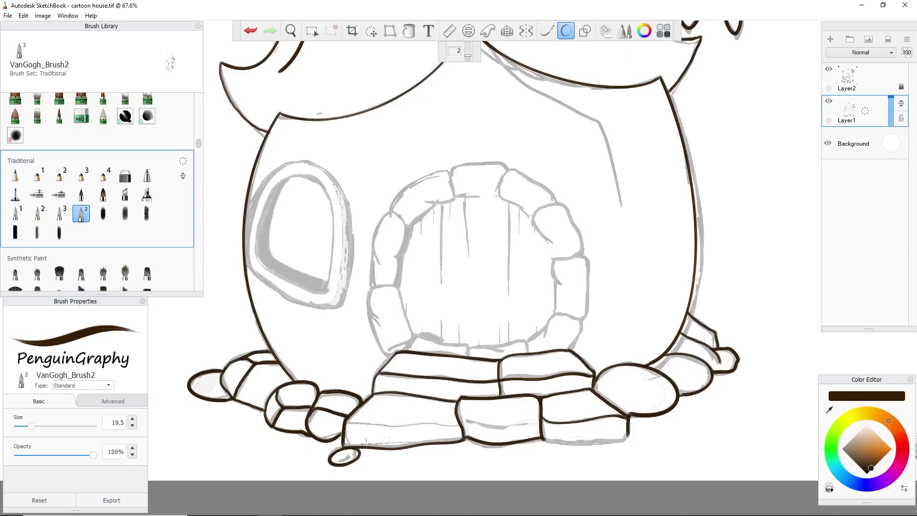
{"action": "mouse_move", "coordinate": [541, 437]}
{"action": "left_mouse_down"}
{"action": "mouse_move", "coordinate": [626, 442]}
{"action": "mouse_move", "coordinate": [628, 433]}
{"action": "left_mouse_up"}
- Set Predictive Stroke to level 3 and draw loose pebbles on the ground on both sides of the house
{"action": "mouse_move", "coordinate": [719, 407]}
{"action": "left_mouse_down"}
{"action": "mouse_move", "coordinate": [709, 412]}
{"action": "mouse_move", "coordinate": [730, 388]}
{"action": "mouse_move", "coordinate": [754, 388]}
{"action": "mouse_move", "coordinate": [743, 376]}
{"action": "mouse_move", "coordinate": [751, 382]}
{"action": "left_mouse_up"}
{"action": "key", "text": "ctrl+z"}
{"action": "key", "text": "ctrl+z"}
{"action": "key", "text": "ctrl+z"}
{"action": "key", "text": "ctrl+z"}
{"action": "left_click_drag", "start_coordinate": [210, 425], "coordinate": [190, 435]}
{"action": "key", "text": "ctrl+z"}
{"action": "left_click_drag", "start_coordinate": [469, 57], "coordinate": [468, 51]}
{"action": "mouse_move", "coordinate": [215, 419]}
{"action": "left_mouse_down"}
{"action": "mouse_move", "coordinate": [197, 427]}
{"action": "mouse_move", "coordinate": [228, 423]}
{"action": "mouse_move", "coordinate": [226, 435]}
{"action": "mouse_move", "coordinate": [199, 438]}
{"action": "left_mouse_up"}
{"action": "key", "text": "ctrl+z"}
{"action": "key", "text": "ctrl+z"}
{"action": "key", "text": "ctrl+z"}
{"action": "key", "text": "ctrl+z"}
{"action": "key", "text": "ctrl+z"}
{"action": "key", "text": "ctrl+z"}
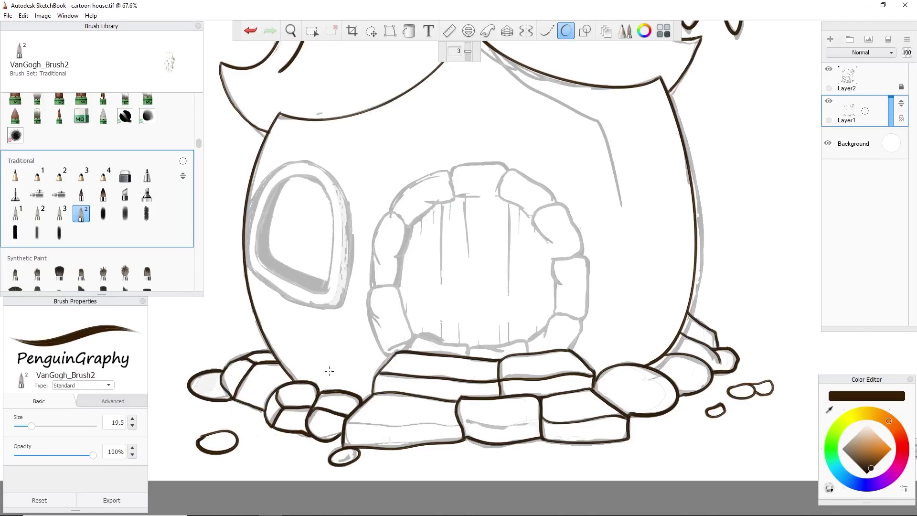
- Ink the window's outer frame and inner pane outlines
{"action": "mouse_move", "coordinate": [245, 258]}
{"action": "left_mouse_down"}
{"action": "mouse_move", "coordinate": [353, 267]}
{"action": "mouse_move", "coordinate": [282, 152]}
{"action": "mouse_move", "coordinate": [249, 215]}
{"action": "mouse_move", "coordinate": [323, 188]}
{"action": "mouse_move", "coordinate": [285, 284]}
{"action": "mouse_move", "coordinate": [285, 185]}
{"action": "left_mouse_up"}
{"action": "left_click_drag", "start_coordinate": [347, 262], "coordinate": [335, 180]}
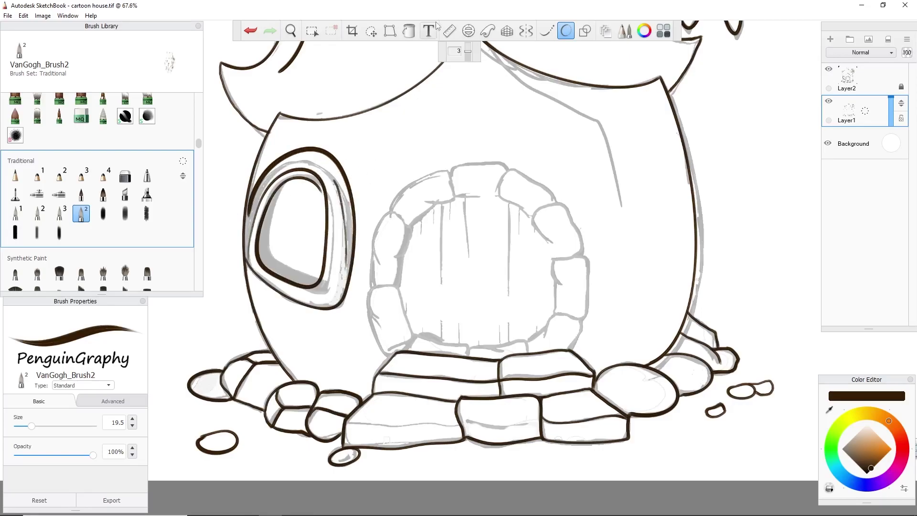
- Ink the ring of stones around the door, following the sketch
{"action": "mouse_move", "coordinate": [405, 351]}
{"action": "left_mouse_down"}
{"action": "mouse_move", "coordinate": [582, 328]}
{"action": "mouse_move", "coordinate": [572, 347]}
{"action": "left_mouse_up"}
{"action": "mouse_move", "coordinate": [553, 316]}
{"action": "left_mouse_down"}
{"action": "mouse_move", "coordinate": [556, 265]}
{"action": "mouse_move", "coordinate": [591, 286]}
{"action": "mouse_move", "coordinate": [558, 315]}
{"action": "left_mouse_up"}
{"action": "mouse_move", "coordinate": [554, 244]}
{"action": "left_mouse_down"}
{"action": "mouse_move", "coordinate": [538, 215]}
{"action": "mouse_move", "coordinate": [585, 254]}
{"action": "left_mouse_up"}
{"action": "mouse_move", "coordinate": [531, 216]}
{"action": "left_mouse_down"}
{"action": "mouse_move", "coordinate": [497, 191]}
{"action": "mouse_move", "coordinate": [555, 203]}
{"action": "left_mouse_up"}
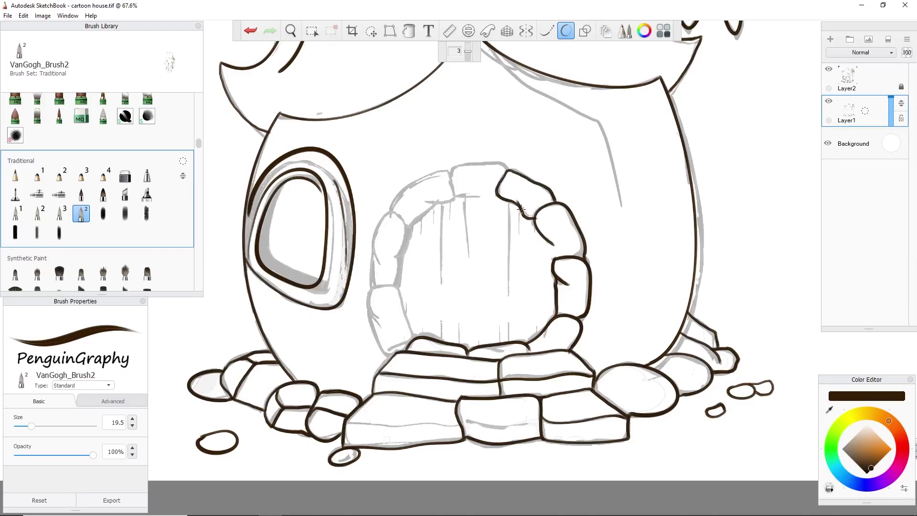
{"action": "mouse_move", "coordinate": [393, 354]}
{"action": "left_mouse_down"}
{"action": "mouse_move", "coordinate": [384, 285]}
{"action": "mouse_move", "coordinate": [413, 336]}
{"action": "left_mouse_up"}
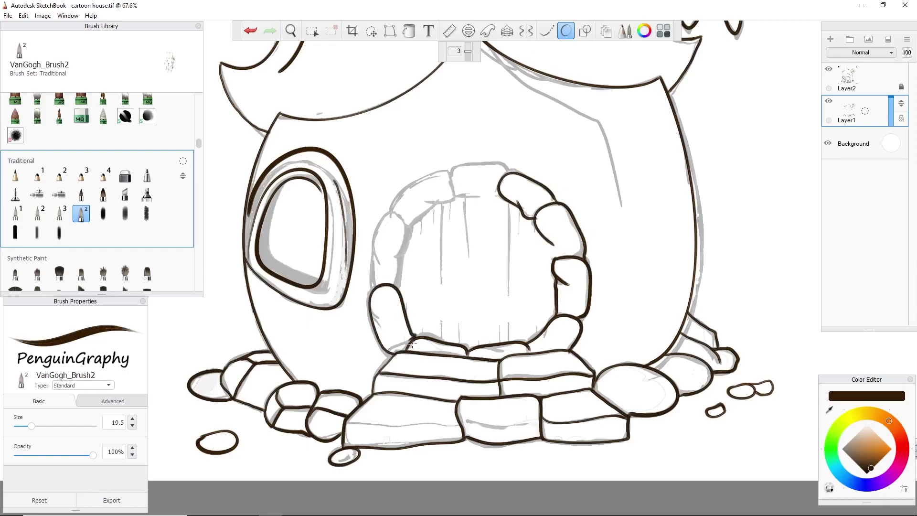
{"action": "key", "text": "ctrl+z"}
{"action": "mouse_move", "coordinate": [370, 295]}
{"action": "left_mouse_down"}
{"action": "mouse_move", "coordinate": [411, 244]}
{"action": "mouse_move", "coordinate": [401, 294]}
{"action": "left_mouse_up"}
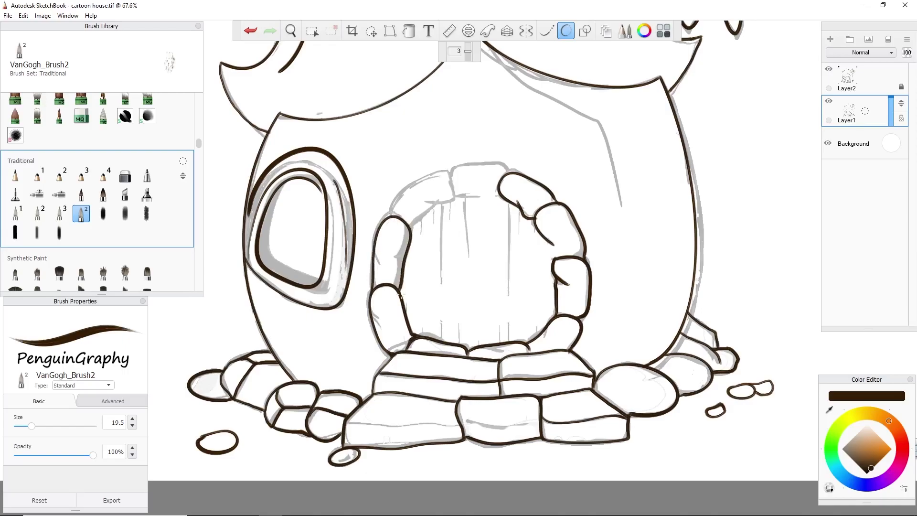
{"action": "mouse_move", "coordinate": [391, 216]}
{"action": "left_mouse_down"}
{"action": "mouse_move", "coordinate": [406, 185]}
{"action": "mouse_move", "coordinate": [452, 200]}
{"action": "mouse_move", "coordinate": [411, 231]}
{"action": "left_mouse_up"}
{"action": "left_click_drag", "start_coordinate": [451, 180], "coordinate": [500, 182]}
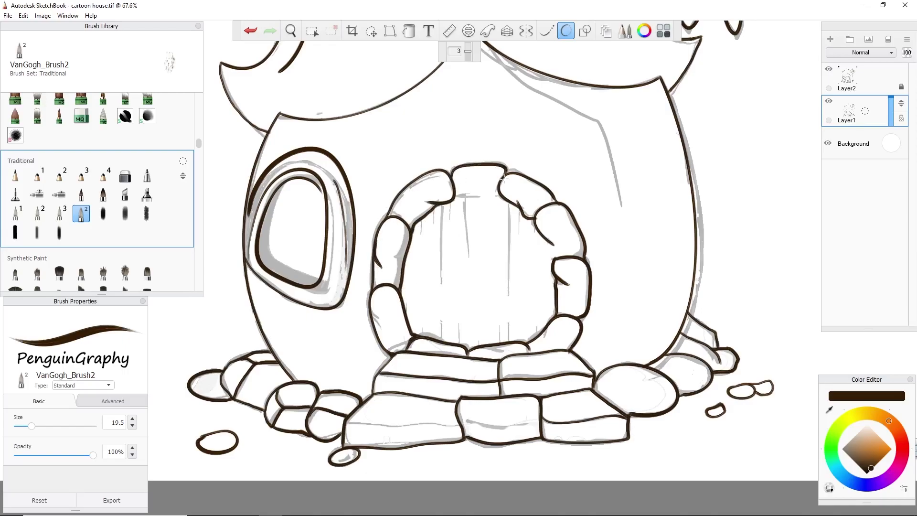
- Draw the vertical plank lines along the upper and lower edges of the door
{"action": "left_click_drag", "start_coordinate": [443, 203], "coordinate": [436, 274]}
{"action": "key", "text": "ctrl+z"}
{"action": "left_click_drag", "start_coordinate": [443, 205], "coordinate": [442, 258]}
{"action": "left_click_drag", "start_coordinate": [422, 218], "coordinate": [423, 241]}
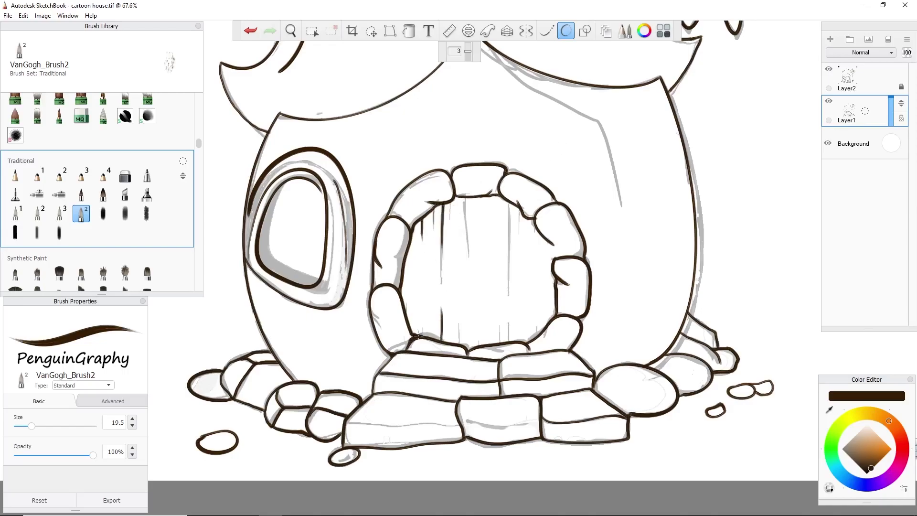
{"action": "left_click_drag", "start_coordinate": [463, 193], "coordinate": [465, 254]}
{"action": "left_click_drag", "start_coordinate": [509, 197], "coordinate": [508, 268]}
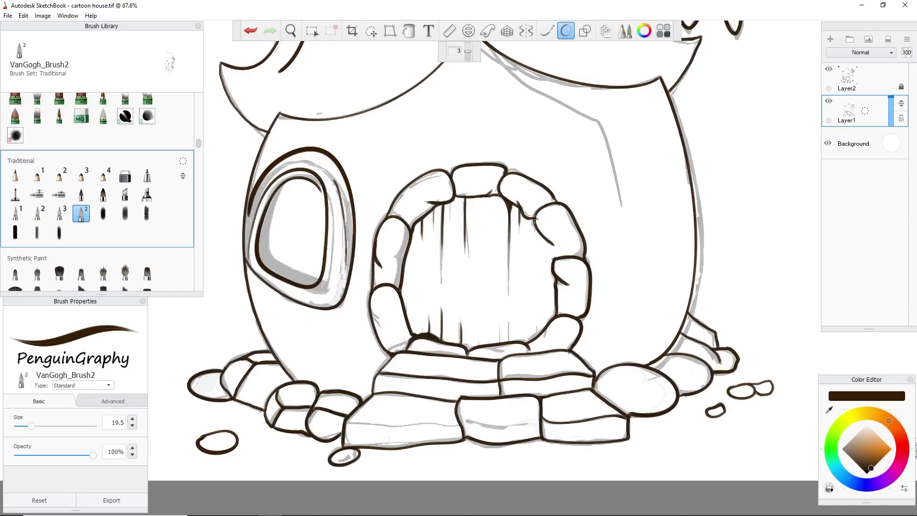
{"action": "left_click_drag", "start_coordinate": [509, 298], "coordinate": [509, 321]}
{"action": "left_click_drag", "start_coordinate": [500, 303], "coordinate": [498, 346]}
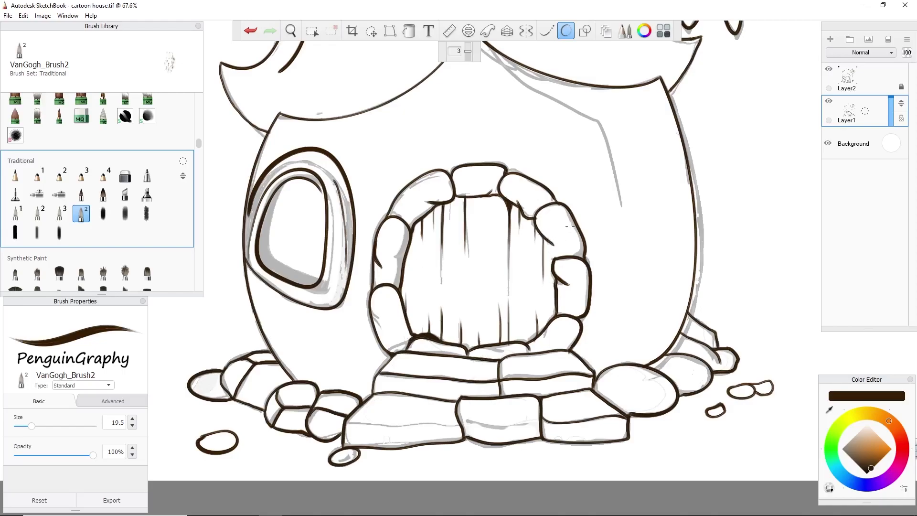
- Draw thin contour lines on the house wall, above right of the door and at the lower left
{"action": "left_click_drag", "start_coordinate": [492, 49], "coordinate": [603, 150]}
{"action": "key", "text": "ctrl+z"}
{"action": "left_click_drag", "start_coordinate": [493, 51], "coordinate": [603, 175]}
{"action": "left_click_drag", "start_coordinate": [594, 116], "coordinate": [620, 191]}
{"action": "left_click_drag", "start_coordinate": [306, 339], "coordinate": [347, 385]}
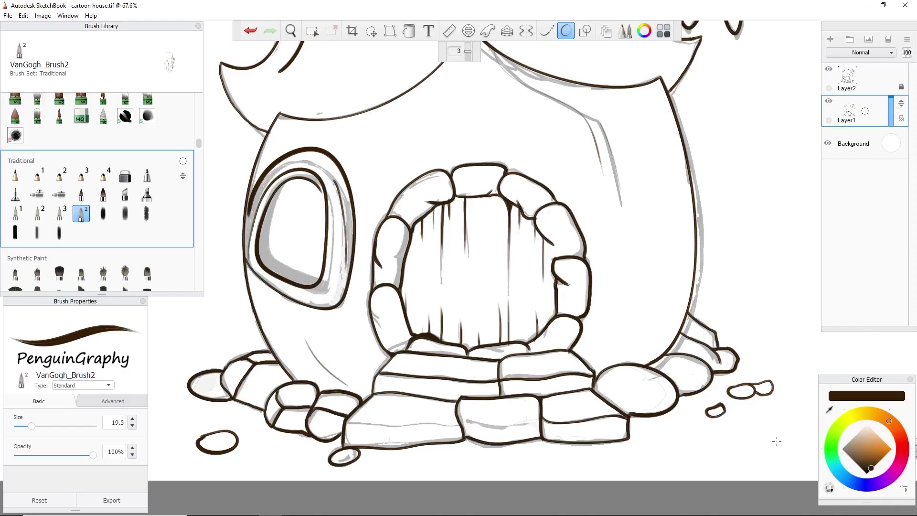
- Hide the sketch on Layer2 and add a new layer beneath the line art
{"action": "scroll", "coordinate": [527, 207], "scroll_direction": "down", "scroll_amount": 5}
{"action": "key", "text": "space"}
{"action": "left_click_drag", "start_coordinate": [394, 54], "coordinate": [412, 184]}
{"action": "scroll", "coordinate": [413, 184], "scroll_direction": "up", "scroll_amount": 2}
{"action": "left_click_drag", "start_coordinate": [428, 98], "coordinate": [385, 50]}
{"action": "left_click", "coordinate": [829, 69]}
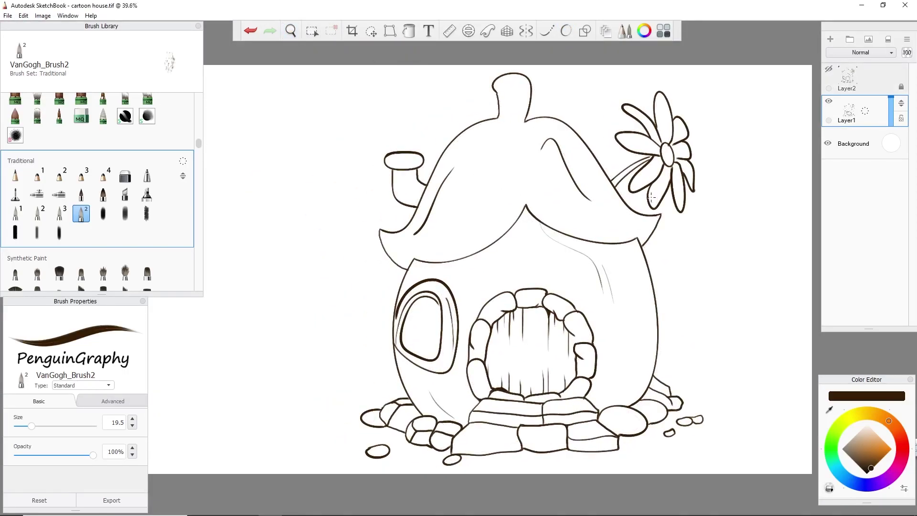
{"action": "left_click", "coordinate": [830, 39]}
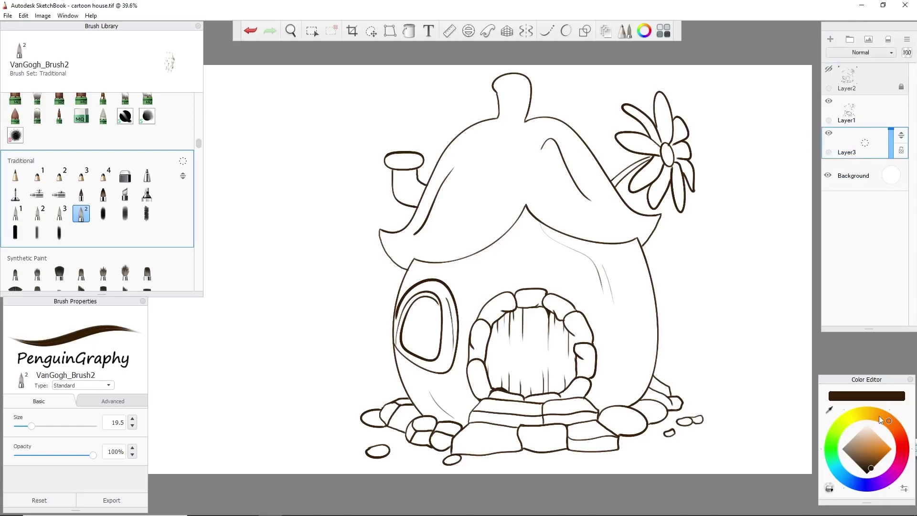
- Pick a medium brown and the Manga Lineart Ink Pen, and paint strokes on the wall right of the door
{"action": "left_click_drag", "start_coordinate": [878, 419], "coordinate": [874, 455]}
{"action": "scroll", "coordinate": [96, 215], "scroll_direction": "down", "scroll_amount": 5}
{"action": "left_click", "coordinate": [123, 250]}
{"action": "left_click", "coordinate": [58, 172]}
{"action": "left_click", "coordinate": [125, 286]}
{"action": "scroll", "coordinate": [126, 239], "scroll_direction": "down", "scroll_amount": 4}
{"action": "left_click", "coordinate": [147, 169]}
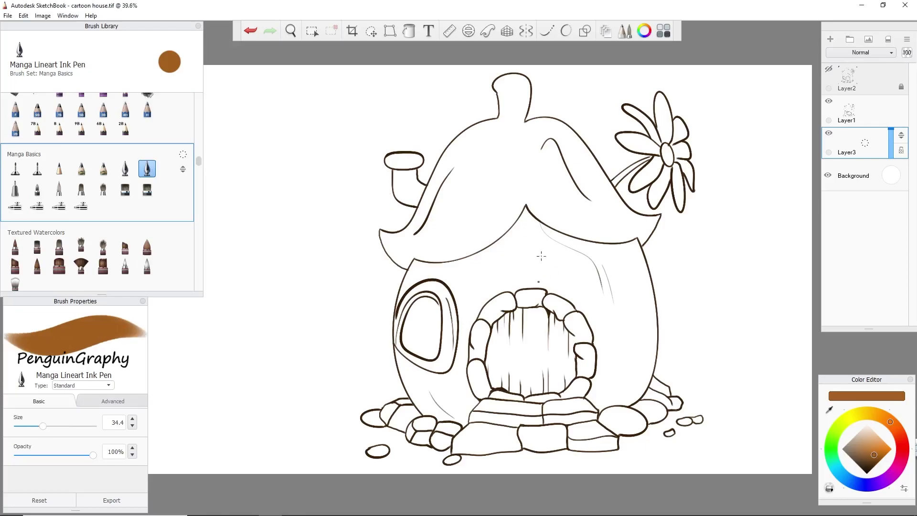
{"action": "left_click_drag", "start_coordinate": [593, 267], "coordinate": [604, 337]}
{"action": "mouse_move", "coordinate": [563, 251]}
{"action": "left_mouse_down"}
{"action": "mouse_move", "coordinate": [611, 291]}
{"action": "mouse_move", "coordinate": [604, 384]}
{"action": "mouse_move", "coordinate": [601, 330]}
{"action": "left_mouse_up"}
- Try other brushes on the wall and select Kyles Belgian Comics Inker from the Kyles Drawing Set
{"action": "left_click", "coordinate": [60, 247]}
{"action": "scroll", "coordinate": [59, 230], "scroll_direction": "down", "scroll_amount": 4}
{"action": "left_click", "coordinate": [38, 165]}
{"action": "left_click", "coordinate": [81, 165]}
{"action": "mouse_move", "coordinate": [552, 275]}
{"action": "left_mouse_down"}
{"action": "mouse_move", "coordinate": [594, 327]}
{"action": "mouse_move", "coordinate": [594, 344]}
{"action": "left_mouse_up"}
{"action": "left_click", "coordinate": [147, 205]}
{"action": "left_click", "coordinate": [199, 192]}
{"action": "left_click", "coordinate": [103, 162]}
{"action": "left_click", "coordinate": [146, 260]}
{"action": "left_click", "coordinate": [200, 196]}
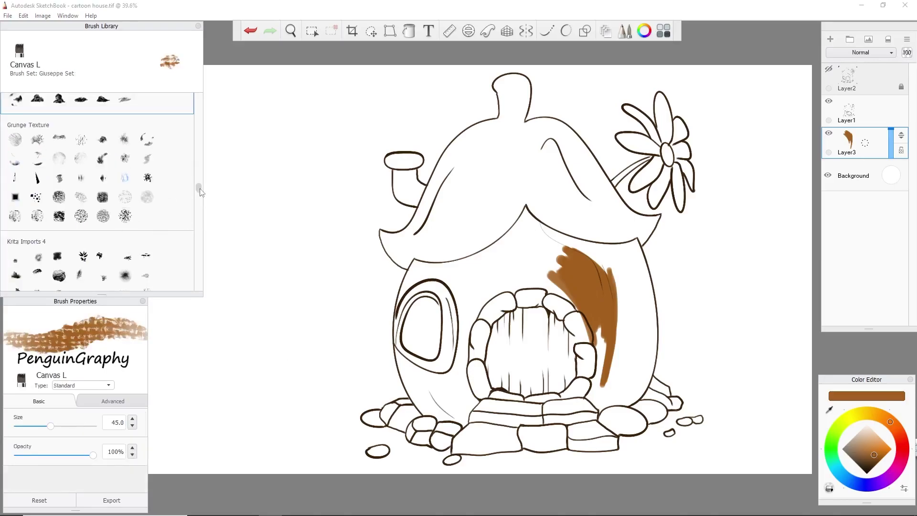
{"action": "left_click_drag", "start_coordinate": [200, 191], "coordinate": [200, 132]}
{"action": "left_click", "coordinate": [104, 142]}
{"action": "left_click", "coordinate": [147, 163]}
{"action": "left_click", "coordinate": [80, 220]}
- Enlarge the brush to size 101.7 and fill the middle of the house body with medium brown
{"action": "left_click", "coordinate": [63, 426]}
{"action": "left_click_drag", "start_coordinate": [559, 283], "coordinate": [592, 389]}
{"action": "mouse_move", "coordinate": [563, 258]}
{"action": "left_mouse_down"}
{"action": "mouse_move", "coordinate": [544, 286]}
{"action": "mouse_move", "coordinate": [485, 284]}
{"action": "left_mouse_up"}
{"action": "mouse_move", "coordinate": [514, 253]}
{"action": "left_mouse_down"}
{"action": "mouse_move", "coordinate": [454, 273]}
{"action": "mouse_move", "coordinate": [518, 232]}
{"action": "mouse_move", "coordinate": [535, 200]}
{"action": "mouse_move", "coordinate": [618, 368]}
{"action": "mouse_move", "coordinate": [585, 411]}
{"action": "mouse_move", "coordinate": [575, 368]}
{"action": "mouse_move", "coordinate": [456, 282]}
{"action": "left_mouse_up"}
{"action": "key", "text": "bracketright"}
{"action": "mouse_move", "coordinate": [499, 310]}
{"action": "left_mouse_down"}
{"action": "mouse_move", "coordinate": [537, 312]}
{"action": "mouse_move", "coordinate": [571, 398]}
{"action": "mouse_move", "coordinate": [503, 347]}
{"action": "left_mouse_up"}
{"action": "left_click_drag", "start_coordinate": [470, 279], "coordinate": [471, 332]}
{"action": "left_click_drag", "start_coordinate": [447, 268], "coordinate": [461, 404]}
{"action": "mouse_move", "coordinate": [443, 353]}
{"action": "left_mouse_down"}
{"action": "mouse_move", "coordinate": [550, 421]}
{"action": "mouse_move", "coordinate": [456, 279]}
{"action": "mouse_move", "coordinate": [549, 363]}
{"action": "mouse_move", "coordinate": [448, 278]}
{"action": "mouse_move", "coordinate": [432, 317]}
{"action": "mouse_move", "coordinate": [506, 215]}
{"action": "mouse_move", "coordinate": [568, 205]}
{"action": "mouse_move", "coordinate": [629, 289]}
{"action": "left_mouse_up"}
- Pick a darker brown and paint the shadow along the right side of the house body
{"action": "left_click", "coordinate": [869, 464]}
{"action": "left_click", "coordinate": [877, 461]}
{"action": "left_click", "coordinate": [874, 463]}
{"action": "mouse_move", "coordinate": [541, 196]}
{"action": "left_mouse_down"}
{"action": "mouse_move", "coordinate": [555, 218]}
{"action": "mouse_move", "coordinate": [595, 404]}
{"action": "mouse_move", "coordinate": [595, 263]}
{"action": "mouse_move", "coordinate": [549, 224]}
{"action": "mouse_move", "coordinate": [621, 225]}
{"action": "mouse_move", "coordinate": [627, 249]}
{"action": "left_mouse_up"}
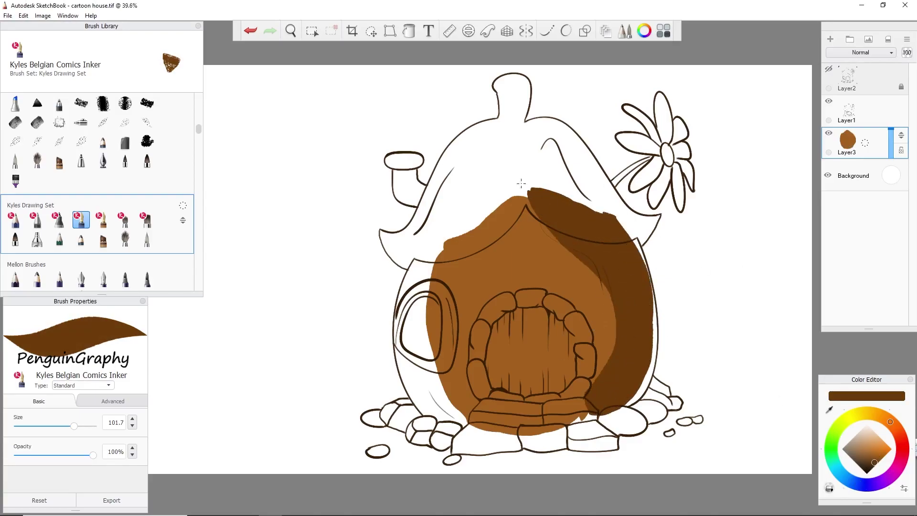
- Pick a light orange-brown and paint the lit left side of the house body
{"action": "left_click", "coordinate": [878, 445]}
{"action": "mouse_move", "coordinate": [461, 217]}
{"action": "left_mouse_down"}
{"action": "mouse_move", "coordinate": [437, 258]}
{"action": "mouse_move", "coordinate": [430, 410]}
{"action": "mouse_move", "coordinate": [473, 423]}
{"action": "mouse_move", "coordinate": [410, 372]}
{"action": "mouse_move", "coordinate": [415, 383]}
{"action": "left_mouse_up"}
{"action": "mouse_move", "coordinate": [436, 256]}
{"action": "left_mouse_down"}
{"action": "mouse_move", "coordinate": [447, 235]}
{"action": "mouse_move", "coordinate": [501, 200]}
{"action": "left_mouse_up"}
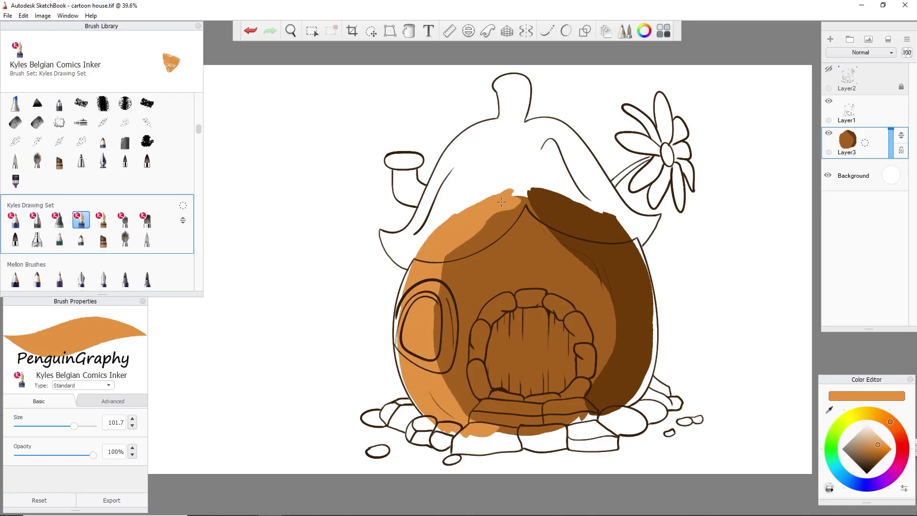
- Extend the light orange-brown to the house body's left outline and the sampled dark brown to its right outline
{"action": "key", "text": "ctrl+z"}
{"action": "mouse_move", "coordinate": [425, 400]}
{"action": "left_mouse_down"}
{"action": "mouse_move", "coordinate": [403, 375]}
{"action": "mouse_move", "coordinate": [397, 325]}
{"action": "mouse_move", "coordinate": [406, 291]}
{"action": "left_mouse_up"}
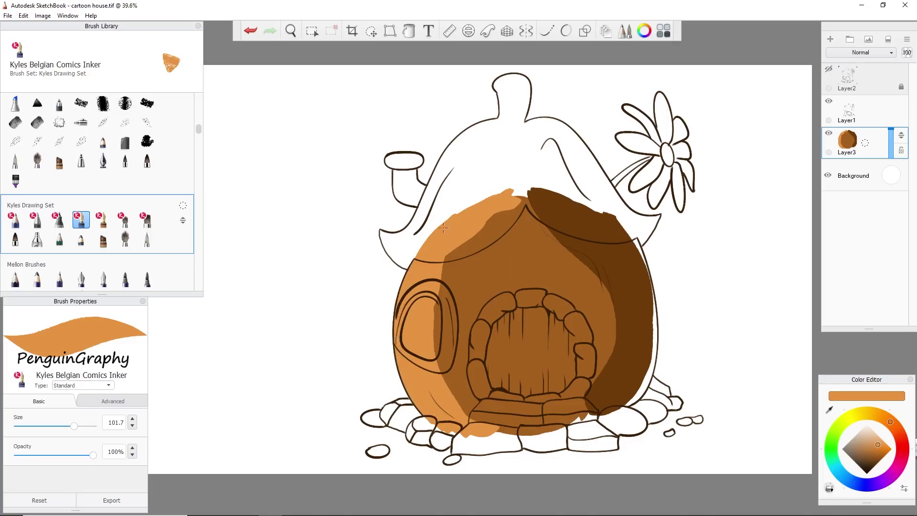
{"action": "left_click", "coordinate": [623, 244], "text": "alt"}
{"action": "mouse_move", "coordinate": [621, 228]}
{"action": "left_mouse_down"}
{"action": "mouse_move", "coordinate": [648, 303]}
{"action": "mouse_move", "coordinate": [648, 336]}
{"action": "mouse_move", "coordinate": [633, 345]}
{"action": "mouse_move", "coordinate": [644, 313]}
{"action": "mouse_move", "coordinate": [645, 381]}
{"action": "left_mouse_up"}
{"action": "key", "text": "ctrl+z"}
- Add a new layer above the house body, pick a medium green, and roughly fill the leaf-shaped roof
{"action": "left_click", "coordinate": [830, 38]}
{"action": "left_click", "coordinate": [831, 448]}
{"action": "left_click", "coordinate": [867, 455]}
{"action": "mouse_move", "coordinate": [501, 193]}
{"action": "left_mouse_down"}
{"action": "mouse_move", "coordinate": [514, 156]}
{"action": "mouse_move", "coordinate": [456, 165]}
{"action": "mouse_move", "coordinate": [413, 234]}
{"action": "mouse_move", "coordinate": [430, 253]}
{"action": "mouse_move", "coordinate": [459, 248]}
{"action": "mouse_move", "coordinate": [434, 229]}
{"action": "mouse_move", "coordinate": [502, 200]}
{"action": "mouse_move", "coordinate": [523, 172]}
{"action": "mouse_move", "coordinate": [454, 243]}
{"action": "mouse_move", "coordinate": [518, 93]}
{"action": "mouse_move", "coordinate": [493, 156]}
{"action": "mouse_move", "coordinate": [432, 186]}
{"action": "mouse_move", "coordinate": [503, 88]}
{"action": "mouse_move", "coordinate": [521, 136]}
{"action": "mouse_move", "coordinate": [573, 205]}
{"action": "mouse_move", "coordinate": [611, 211]}
{"action": "mouse_move", "coordinate": [557, 178]}
{"action": "left_mouse_up"}
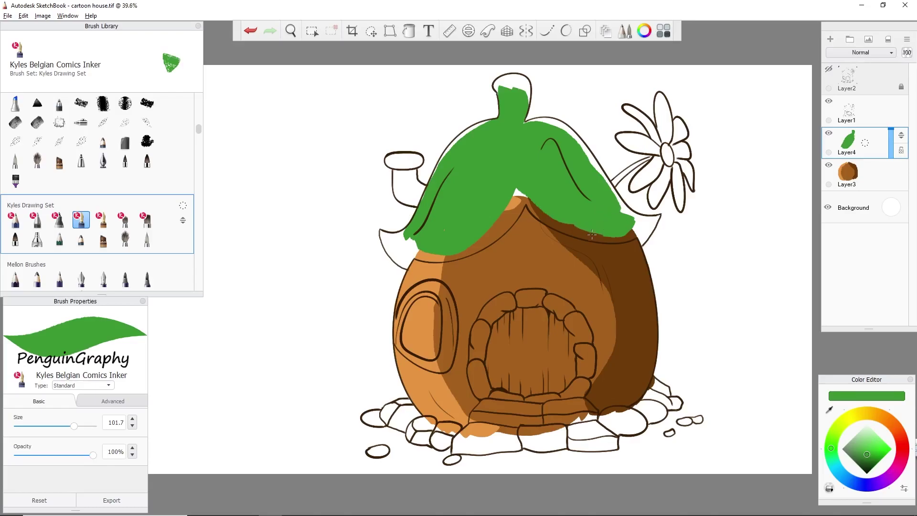
{"action": "mouse_move", "coordinate": [342, 256]}
{"action": "left_mouse_down"}
{"action": "mouse_move", "coordinate": [345, 273]}
{"action": "mouse_move", "coordinate": [381, 272]}
{"action": "mouse_move", "coordinate": [356, 271]}
{"action": "mouse_move", "coordinate": [359, 258]}
{"action": "left_mouse_up"}
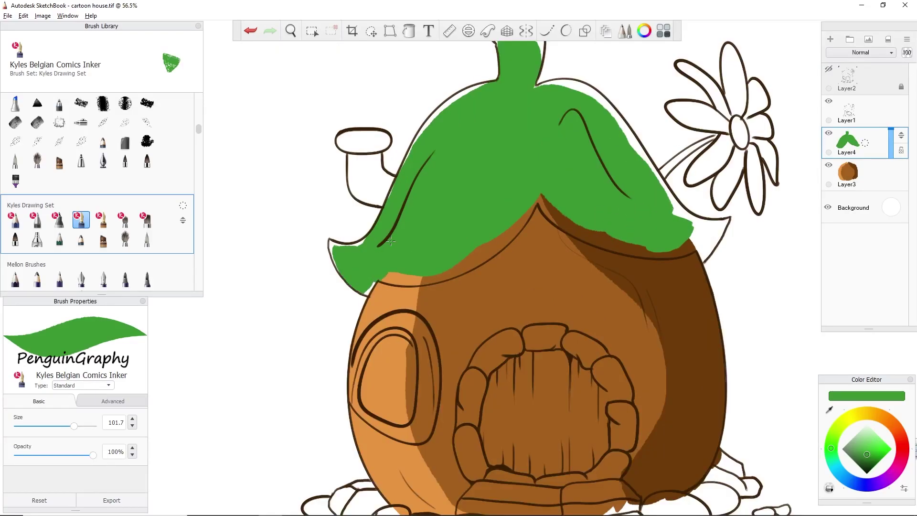
{"action": "key", "text": "ctrl+z"}
{"action": "left_click_drag", "start_coordinate": [378, 267], "coordinate": [464, 255]}
{"action": "key", "text": "ctrl+z"}
{"action": "mouse_move", "coordinate": [378, 252]}
{"action": "left_mouse_down"}
{"action": "mouse_move", "coordinate": [556, 212]}
{"action": "mouse_move", "coordinate": [623, 244]}
{"action": "mouse_move", "coordinate": [714, 239]}
{"action": "mouse_move", "coordinate": [687, 210]}
{"action": "left_mouse_up"}
- Reduce the brush size and fill the roof's upper left slope with green up to the outline
{"action": "key", "text": "bracketleft"}
{"action": "key", "text": "bracketleft"}
{"action": "key", "text": "bracketleft"}
{"action": "key", "text": "bracketleft"}
{"action": "key", "text": "bracketleft"}
{"action": "key", "text": "bracketleft"}
{"action": "key", "text": "ctrl+z"}
{"action": "mouse_move", "coordinate": [411, 155]}
{"action": "left_mouse_down"}
{"action": "mouse_move", "coordinate": [426, 113]}
{"action": "mouse_move", "coordinate": [429, 153]}
{"action": "mouse_move", "coordinate": [400, 179]}
{"action": "mouse_move", "coordinate": [439, 114]}
{"action": "mouse_move", "coordinate": [471, 92]}
{"action": "left_mouse_up"}
- Reduce the brush to size 29.2 and fill the roof's right slope, right tip and lower right edge with green
{"action": "key", "text": "bracketleft"}
{"action": "key", "text": "bracketleft"}
{"action": "key", "text": "bracketleft"}
{"action": "left_click_drag", "start_coordinate": [533, 82], "coordinate": [598, 103]}
{"action": "mouse_move", "coordinate": [560, 225]}
{"action": "left_mouse_down"}
{"action": "mouse_move", "coordinate": [612, 247]}
{"action": "mouse_move", "coordinate": [574, 228]}
{"action": "mouse_move", "coordinate": [662, 253]}
{"action": "mouse_move", "coordinate": [685, 249]}
{"action": "mouse_move", "coordinate": [693, 226]}
{"action": "mouse_move", "coordinate": [722, 224]}
{"action": "mouse_move", "coordinate": [717, 236]}
{"action": "mouse_move", "coordinate": [696, 243]}
{"action": "mouse_move", "coordinate": [703, 257]}
{"action": "mouse_move", "coordinate": [727, 219]}
{"action": "left_mouse_up"}
{"action": "left_click_drag", "start_coordinate": [619, 120], "coordinate": [694, 227]}
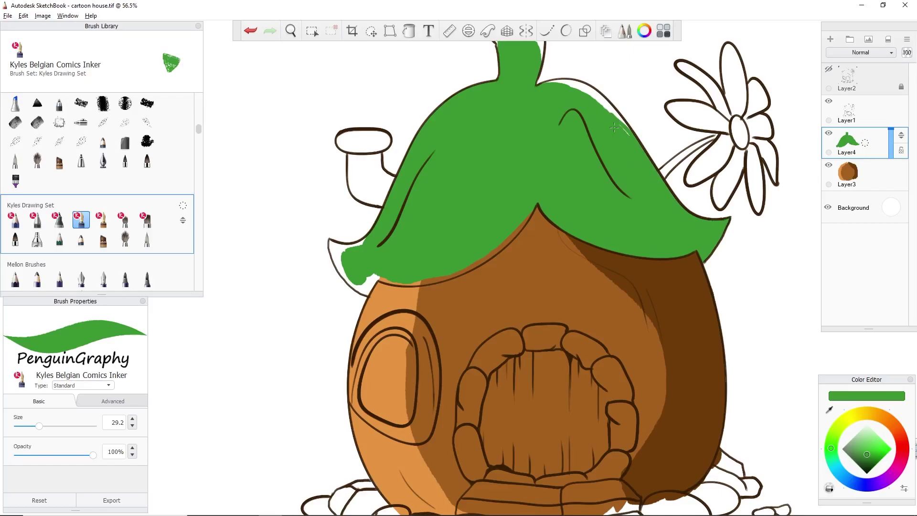
{"action": "mouse_move", "coordinate": [543, 88]}
{"action": "left_mouse_down"}
{"action": "mouse_move", "coordinate": [602, 103]}
{"action": "mouse_move", "coordinate": [633, 146]}
{"action": "left_mouse_up"}
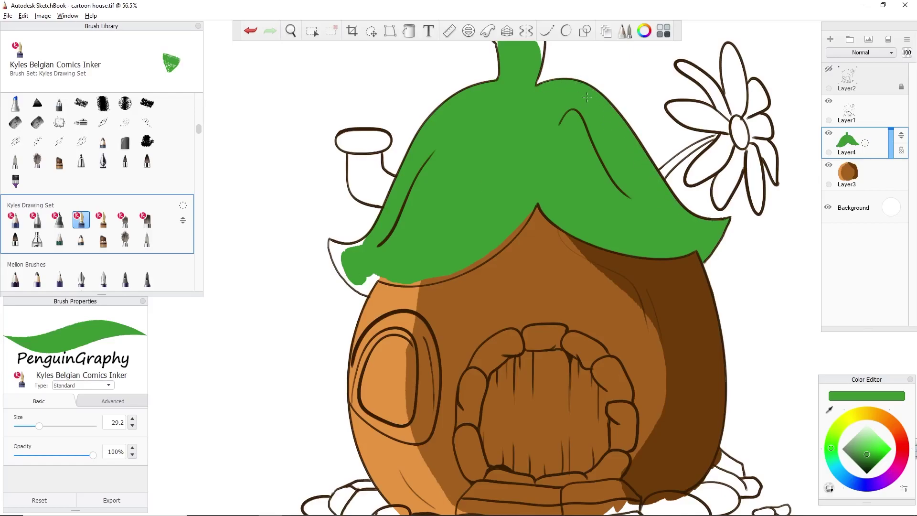
- Fill the roof's left tip and lower left edge with green up to the line art
{"action": "mouse_move", "coordinate": [329, 240]}
{"action": "left_mouse_down"}
{"action": "mouse_move", "coordinate": [364, 247]}
{"action": "mouse_move", "coordinate": [344, 265]}
{"action": "mouse_move", "coordinate": [329, 247]}
{"action": "mouse_move", "coordinate": [350, 278]}
{"action": "mouse_move", "coordinate": [384, 273]}
{"action": "mouse_move", "coordinate": [354, 281]}
{"action": "mouse_move", "coordinate": [332, 243]}
{"action": "left_mouse_up"}
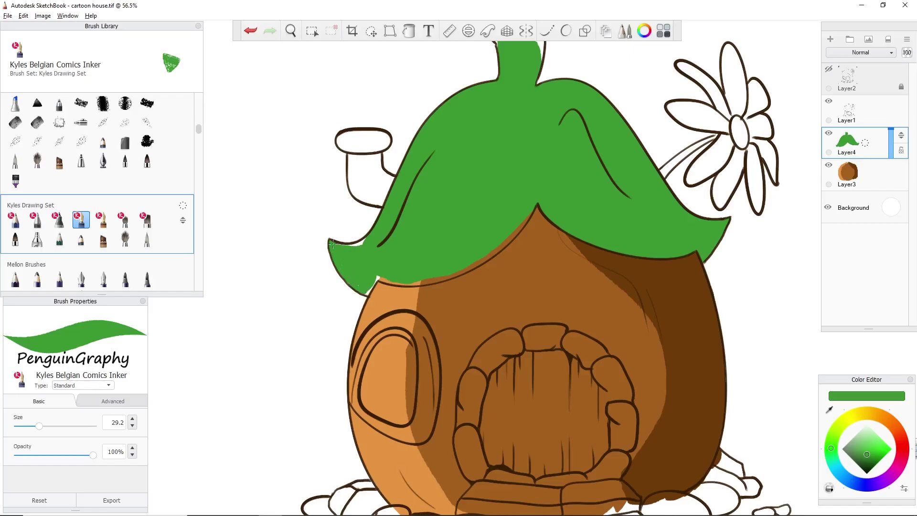
{"action": "key", "text": "ctrl+z"}
{"action": "mouse_move", "coordinate": [368, 289]}
{"action": "left_mouse_down"}
{"action": "mouse_move", "coordinate": [375, 275]}
{"action": "mouse_move", "coordinate": [367, 294]}
{"action": "mouse_move", "coordinate": [466, 265]}
{"action": "left_mouse_up"}
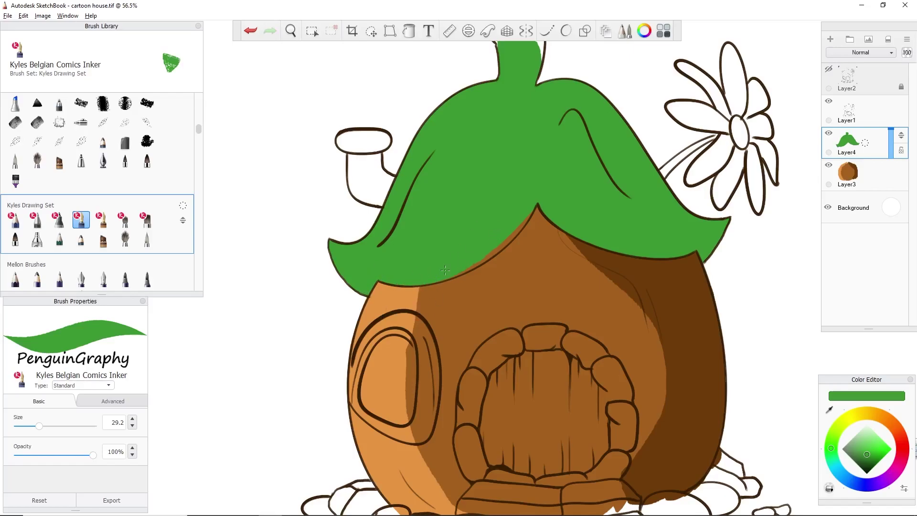
{"action": "left_click_drag", "start_coordinate": [529, 212], "coordinate": [501, 243]}
- Fill the rest of the stem on top of the roof with green
{"action": "left_click_drag", "start_coordinate": [387, 86], "coordinate": [373, 184]}
{"action": "mouse_move", "coordinate": [483, 144]}
{"action": "left_mouse_down"}
{"action": "mouse_move", "coordinate": [482, 131]}
{"action": "mouse_move", "coordinate": [526, 143]}
{"action": "mouse_move", "coordinate": [528, 156]}
{"action": "left_mouse_up"}
{"action": "mouse_move", "coordinate": [493, 125]}
{"action": "left_mouse_down"}
{"action": "mouse_move", "coordinate": [526, 126]}
{"action": "mouse_move", "coordinate": [492, 122]}
{"action": "left_mouse_up"}
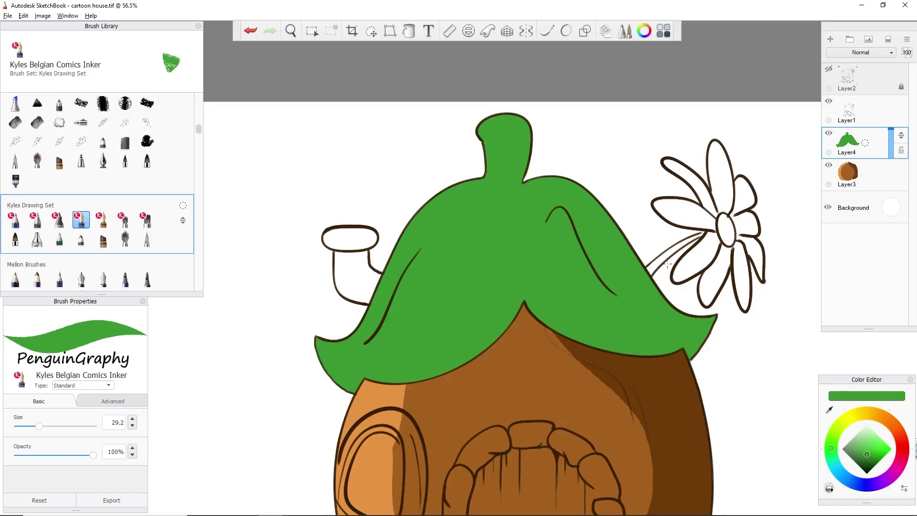
- Add a new layer between the roof and house body layers and paint the flower's stem green on it
{"action": "mouse_move", "coordinate": [679, 243]}
{"action": "left_mouse_down"}
{"action": "mouse_move", "coordinate": [697, 227]}
{"action": "mouse_move", "coordinate": [634, 280]}
{"action": "left_mouse_up"}
{"action": "key", "text": "ctrl+z"}
{"action": "left_click", "coordinate": [852, 173]}
{"action": "key", "text": "ctrl+l"}
{"action": "left_click_drag", "start_coordinate": [702, 234], "coordinate": [656, 264]}
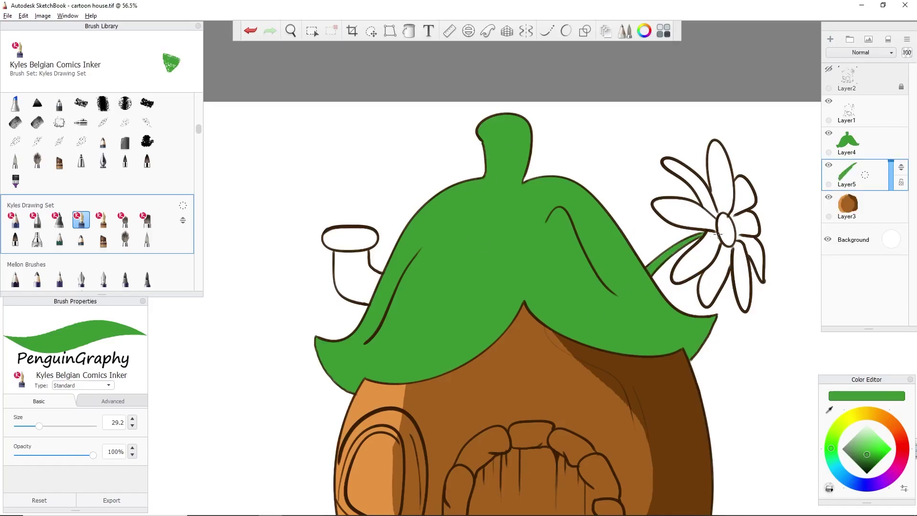
- Pick a light grey and paint the chimney pipe and its cap
{"action": "left_click", "coordinate": [848, 443]}
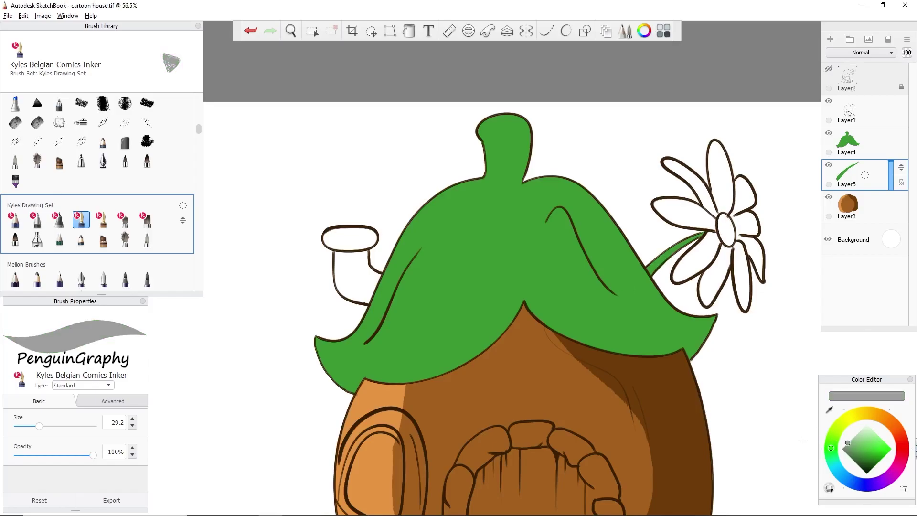
{"action": "mouse_move", "coordinate": [346, 242]}
{"action": "left_mouse_down"}
{"action": "mouse_move", "coordinate": [344, 287]}
{"action": "mouse_move", "coordinate": [338, 240]}
{"action": "left_mouse_up"}
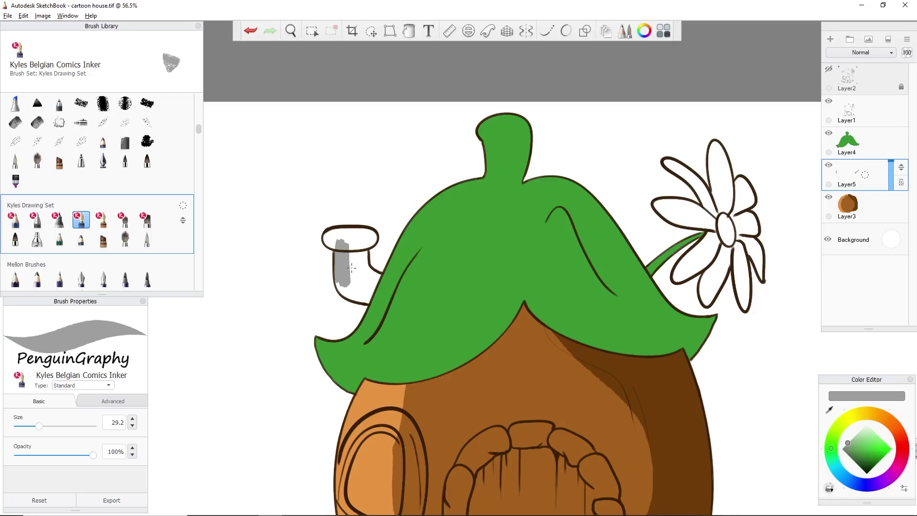
{"action": "mouse_move", "coordinate": [365, 304]}
{"action": "left_mouse_down"}
{"action": "mouse_move", "coordinate": [362, 241]}
{"action": "mouse_move", "coordinate": [363, 290]}
{"action": "mouse_move", "coordinate": [354, 273]}
{"action": "mouse_move", "coordinate": [360, 235]}
{"action": "mouse_move", "coordinate": [342, 242]}
{"action": "left_mouse_up"}
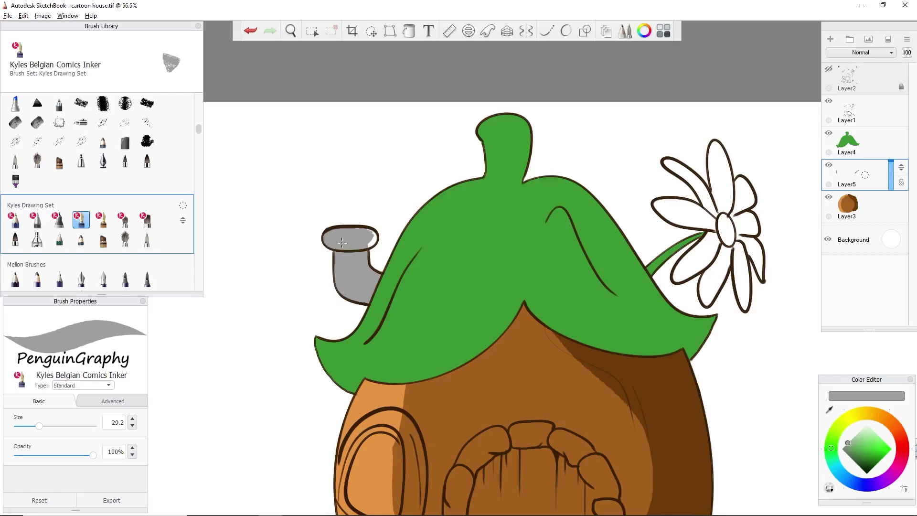
- Add a new layer above the roof layer and paint the front steps and right foundation stones in a darker grey
{"action": "left_click", "coordinate": [290, 31]}
{"action": "left_click_drag", "start_coordinate": [418, 357], "coordinate": [375, 156]}
{"action": "left_click", "coordinate": [292, 32]}
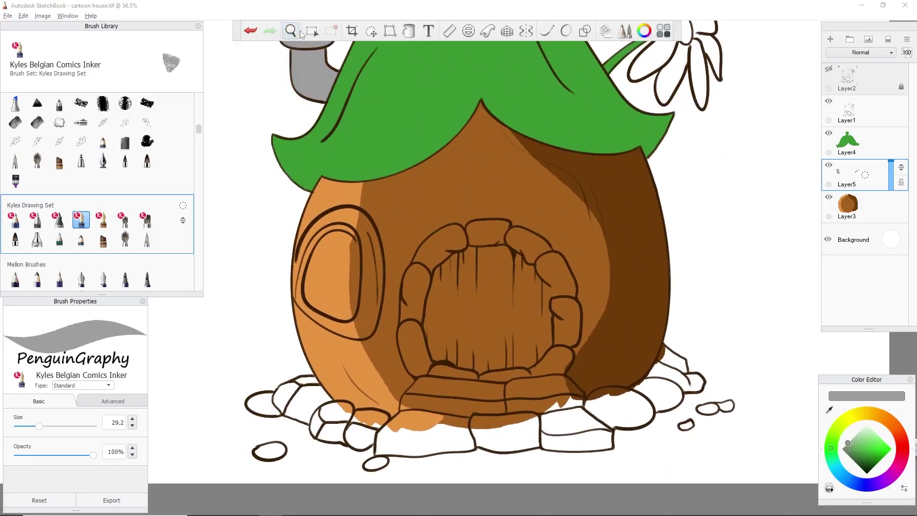
{"action": "key", "text": "ctrl+shift+n"}
{"action": "mouse_move", "coordinate": [439, 435]}
{"action": "left_mouse_down"}
{"action": "mouse_move", "coordinate": [390, 435]}
{"action": "mouse_move", "coordinate": [429, 430]}
{"action": "mouse_move", "coordinate": [459, 411]}
{"action": "mouse_move", "coordinate": [506, 420]}
{"action": "mouse_move", "coordinate": [576, 416]}
{"action": "mouse_move", "coordinate": [512, 433]}
{"action": "mouse_move", "coordinate": [433, 390]}
{"action": "mouse_move", "coordinate": [406, 411]}
{"action": "mouse_move", "coordinate": [403, 382]}
{"action": "mouse_move", "coordinate": [528, 375]}
{"action": "mouse_move", "coordinate": [534, 386]}
{"action": "left_mouse_up"}
{"action": "left_click", "coordinate": [842, 448]}
{"action": "mouse_move", "coordinate": [574, 421]}
{"action": "left_mouse_down"}
{"action": "mouse_move", "coordinate": [633, 410]}
{"action": "mouse_move", "coordinate": [636, 396]}
{"action": "mouse_move", "coordinate": [602, 425]}
{"action": "mouse_move", "coordinate": [659, 392]}
{"action": "mouse_move", "coordinate": [617, 423]}
{"action": "mouse_move", "coordinate": [647, 389]}
{"action": "mouse_move", "coordinate": [652, 366]}
{"action": "mouse_move", "coordinate": [630, 396]}
{"action": "mouse_move", "coordinate": [671, 365]}
{"action": "mouse_move", "coordinate": [674, 397]}
{"action": "mouse_move", "coordinate": [652, 375]}
{"action": "mouse_move", "coordinate": [687, 380]}
{"action": "left_mouse_up"}
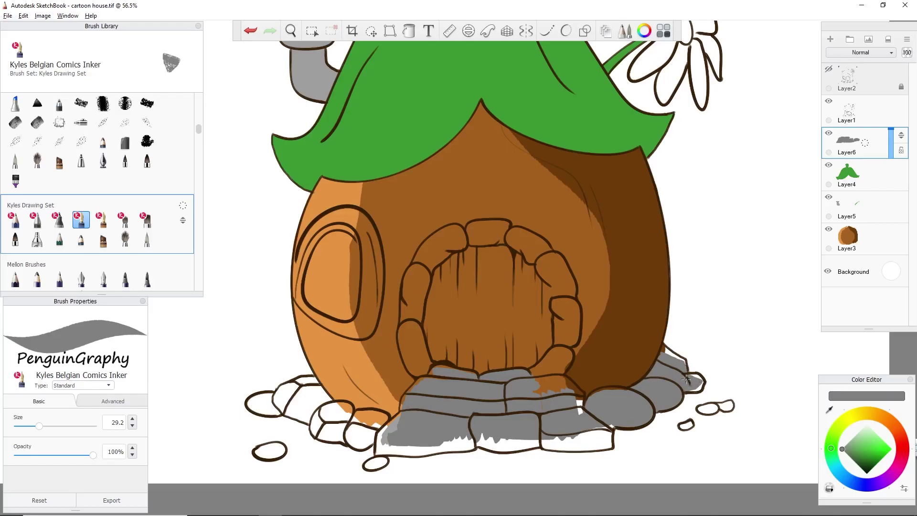
- Fill the remaining gaps in the steps and paint the stones on the right side of the door arch grey
{"action": "left_click_drag", "start_coordinate": [417, 404], "coordinate": [382, 436]}
{"action": "left_click_drag", "start_coordinate": [515, 398], "coordinate": [544, 388]}
{"action": "mouse_move", "coordinate": [515, 399]}
{"action": "left_mouse_down"}
{"action": "mouse_move", "coordinate": [564, 323]}
{"action": "mouse_move", "coordinate": [530, 384]}
{"action": "mouse_move", "coordinate": [554, 351]}
{"action": "mouse_move", "coordinate": [549, 386]}
{"action": "left_mouse_up"}
{"action": "key", "text": "ctrl+z"}
{"action": "mouse_move", "coordinate": [580, 334]}
{"action": "left_mouse_down"}
{"action": "mouse_move", "coordinate": [563, 315]}
{"action": "mouse_move", "coordinate": [563, 287]}
{"action": "mouse_move", "coordinate": [525, 242]}
{"action": "mouse_move", "coordinate": [550, 266]}
{"action": "left_mouse_up"}
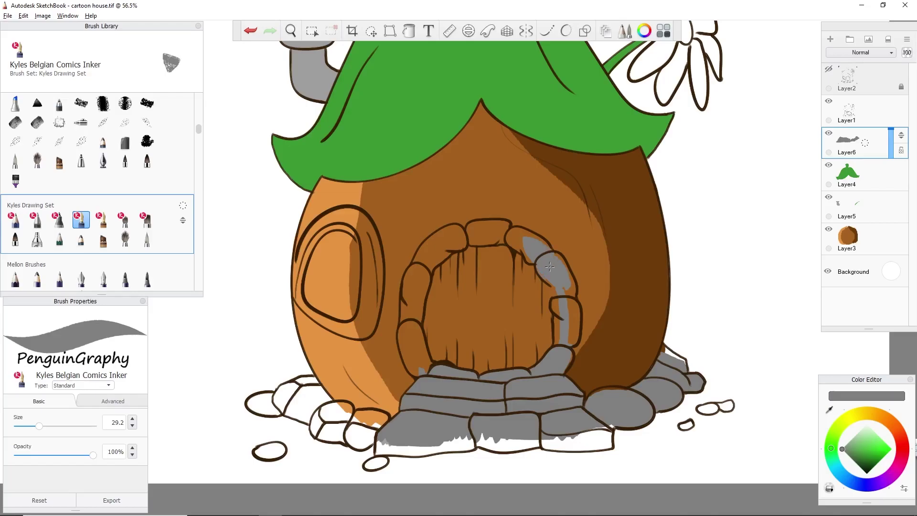
{"action": "mouse_move", "coordinate": [571, 301]}
{"action": "left_mouse_down"}
{"action": "mouse_move", "coordinate": [574, 321]}
{"action": "mouse_move", "coordinate": [558, 341]}
{"action": "left_mouse_up"}
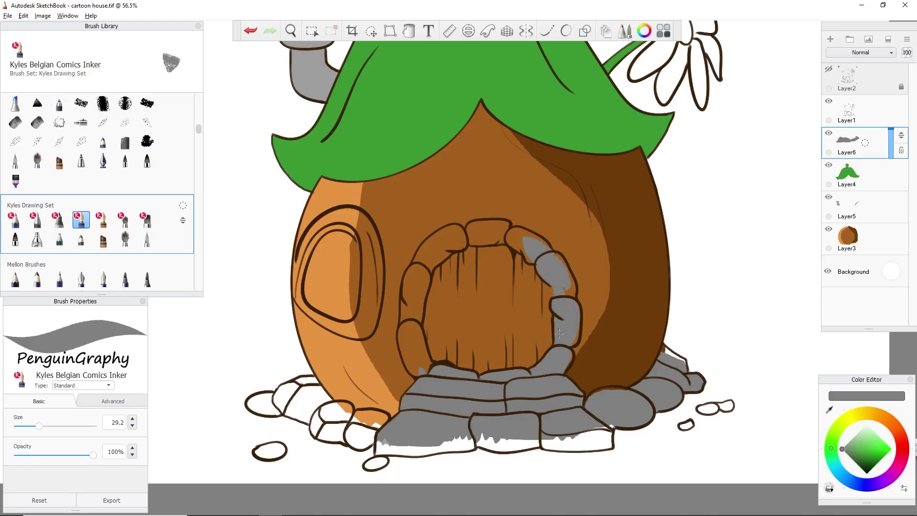
- Paint the foundation stones at the lower left of the house dark grey
{"action": "mouse_move", "coordinate": [337, 385]}
{"action": "left_mouse_down"}
{"action": "mouse_move", "coordinate": [291, 406]}
{"action": "mouse_move", "coordinate": [363, 432]}
{"action": "mouse_move", "coordinate": [320, 430]}
{"action": "mouse_move", "coordinate": [300, 398]}
{"action": "mouse_move", "coordinate": [363, 430]}
{"action": "mouse_move", "coordinate": [260, 411]}
{"action": "mouse_move", "coordinate": [310, 406]}
{"action": "mouse_move", "coordinate": [380, 420]}
{"action": "left_mouse_up"}
{"action": "key", "text": "ctrl+z"}
{"action": "mouse_move", "coordinate": [297, 391]}
{"action": "left_mouse_down"}
{"action": "mouse_move", "coordinate": [289, 406]}
{"action": "mouse_move", "coordinate": [294, 384]}
{"action": "mouse_move", "coordinate": [320, 396]}
{"action": "mouse_move", "coordinate": [276, 401]}
{"action": "left_mouse_up"}
{"action": "mouse_move", "coordinate": [330, 408]}
{"action": "left_mouse_down"}
{"action": "mouse_move", "coordinate": [352, 411]}
{"action": "mouse_move", "coordinate": [330, 409]}
{"action": "left_mouse_up"}
{"action": "left_click_drag", "start_coordinate": [277, 395], "coordinate": [273, 400]}
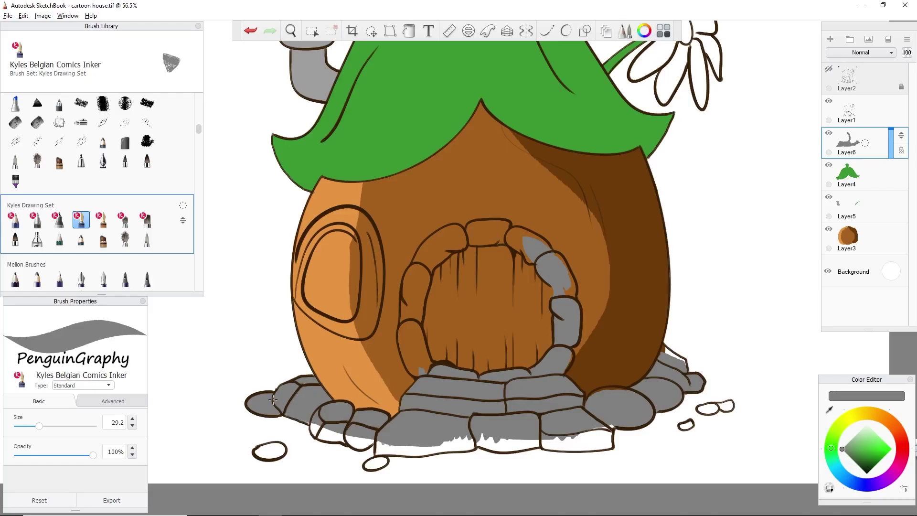
- Fill the lower parts of the front stones and the loose stones at the lower left with dark grey
{"action": "mouse_move", "coordinate": [318, 432]}
{"action": "left_mouse_down"}
{"action": "mouse_move", "coordinate": [375, 431]}
{"action": "mouse_move", "coordinate": [372, 463]}
{"action": "mouse_move", "coordinate": [380, 464]}
{"action": "mouse_move", "coordinate": [383, 448]}
{"action": "mouse_move", "coordinate": [424, 449]}
{"action": "mouse_move", "coordinate": [378, 443]}
{"action": "mouse_move", "coordinate": [606, 441]}
{"action": "mouse_move", "coordinate": [578, 445]}
{"action": "left_mouse_up"}
{"action": "key", "text": "ctrl+z"}
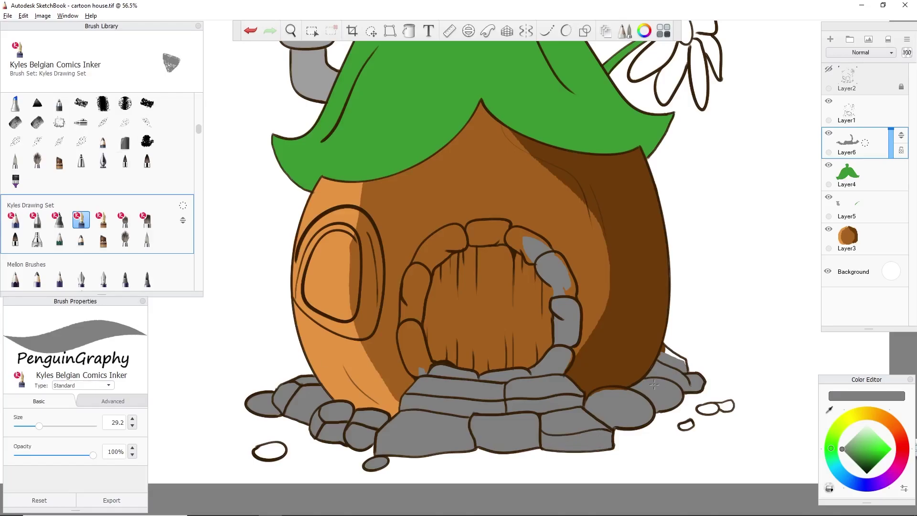
{"action": "left_click_drag", "start_coordinate": [280, 450], "coordinate": [269, 451]}
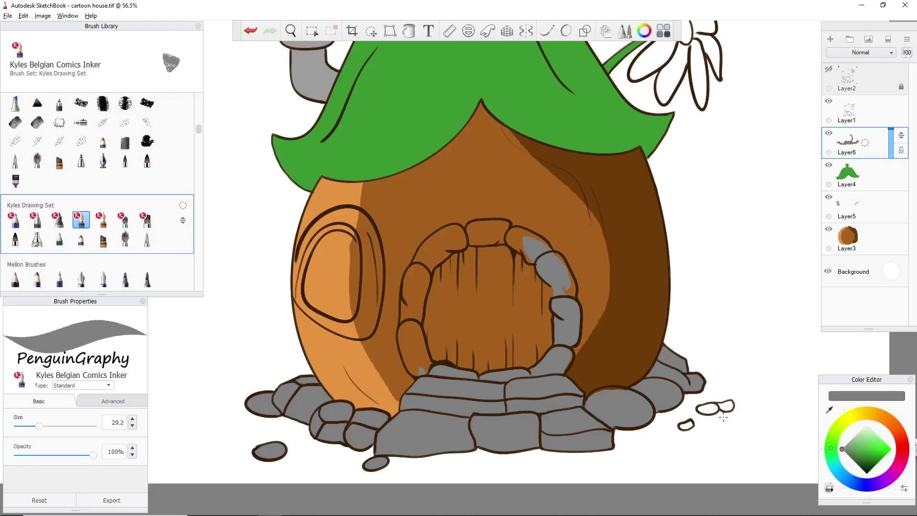
{"action": "left_click_drag", "start_coordinate": [602, 411], "coordinate": [584, 411]}
- Paint the left and top stones of the door arch grey and switch to the Hard Eraser
{"action": "mouse_move", "coordinate": [416, 308]}
{"action": "left_mouse_down"}
{"action": "mouse_move", "coordinate": [413, 369]}
{"action": "mouse_move", "coordinate": [401, 336]}
{"action": "mouse_move", "coordinate": [412, 282]}
{"action": "mouse_move", "coordinate": [406, 287]}
{"action": "mouse_move", "coordinate": [413, 268]}
{"action": "mouse_move", "coordinate": [405, 296]}
{"action": "mouse_move", "coordinate": [433, 243]}
{"action": "mouse_move", "coordinate": [459, 232]}
{"action": "mouse_move", "coordinate": [419, 258]}
{"action": "left_mouse_up"}
{"action": "mouse_move", "coordinate": [497, 236]}
{"action": "left_mouse_down"}
{"action": "mouse_move", "coordinate": [462, 239]}
{"action": "mouse_move", "coordinate": [517, 243]}
{"action": "mouse_move", "coordinate": [566, 284]}
{"action": "left_mouse_up"}
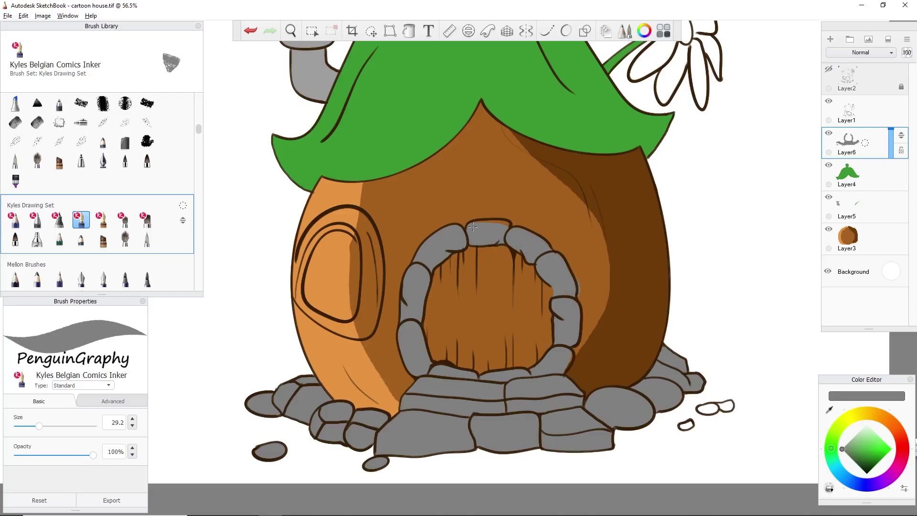
{"action": "key", "text": "e"}
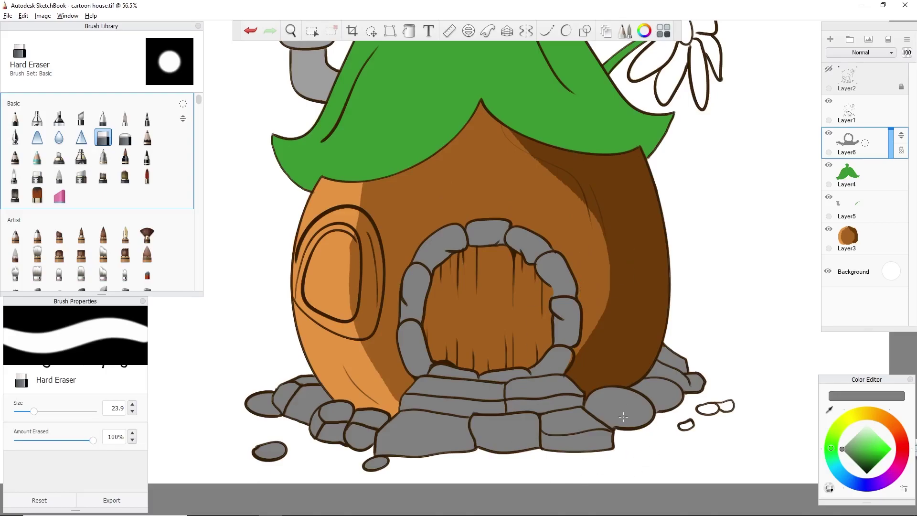
- Try several library brushes, sample the dark brown line colour on Layer1, and choose VanGogh_Brush2 from the Traditional set
{"action": "left_click_drag", "start_coordinate": [199, 112], "coordinate": [200, 138]}
{"action": "left_click", "coordinate": [82, 282]}
{"action": "left_click", "coordinate": [102, 282]}
{"action": "left_click", "coordinate": [81, 282]}
{"action": "left_click", "coordinate": [103, 279]}
{"action": "left_click", "coordinate": [142, 147]}
{"action": "left_click", "coordinate": [548, 280], "text": "alt"}
{"action": "key", "text": "ctrl+z"}
{"action": "left_click", "coordinate": [125, 144]}
{"action": "left_click", "coordinate": [147, 104]}
{"action": "left_click", "coordinate": [81, 104]}
{"action": "left_click_drag", "start_coordinate": [199, 136], "coordinate": [199, 145]}
{"action": "left_click", "coordinate": [82, 146]}
{"action": "left_click", "coordinate": [103, 147]}
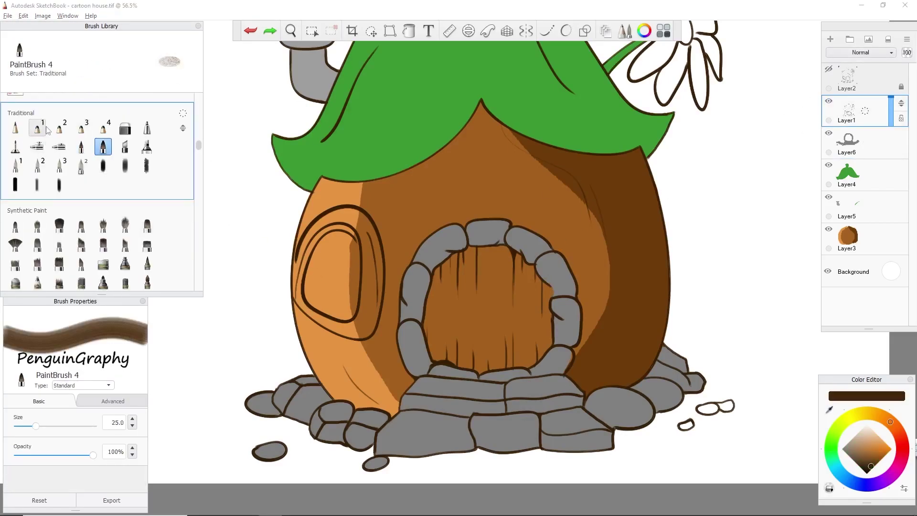
{"action": "left_click", "coordinate": [81, 166]}
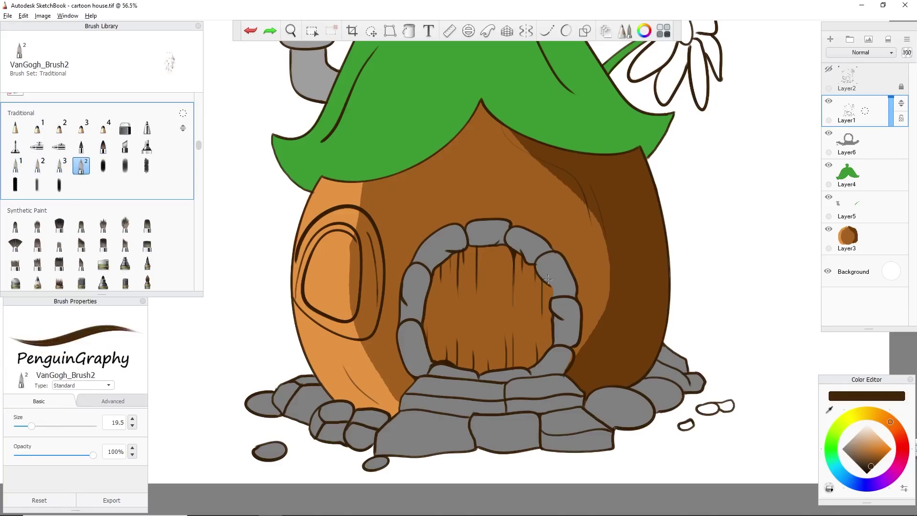
- Turn on Predictive Stroke at level 3 and ink the fold line across the roof's right tip
{"action": "key", "text": "o"}
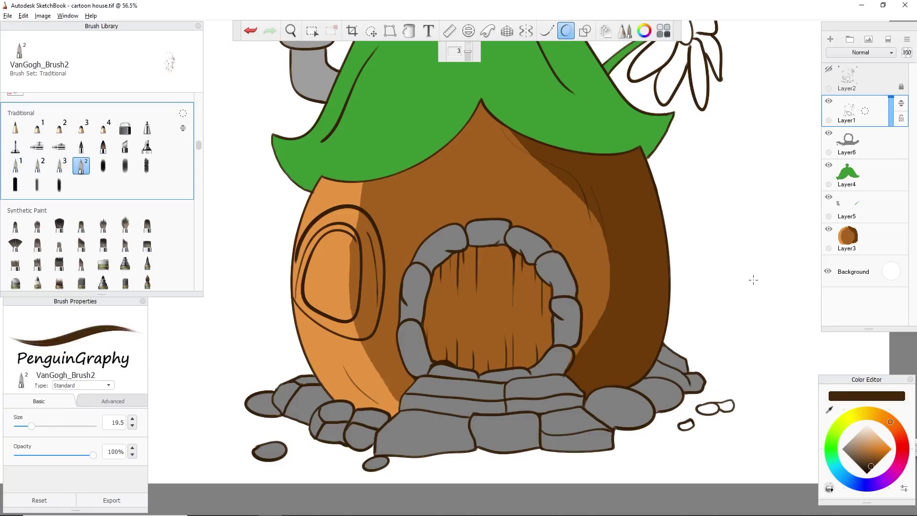
{"action": "left_click_drag", "start_coordinate": [674, 112], "coordinate": [649, 136]}
{"action": "key", "text": "ctrl+z"}
{"action": "key", "text": "ctrl+z"}
{"action": "left_click_drag", "start_coordinate": [640, 147], "coordinate": [674, 114]}
- Ink the fold line across the roof's left tip, undoing and redrawing the stroke until it is smooth
{"action": "left_click_drag", "start_coordinate": [323, 178], "coordinate": [273, 137]}
{"action": "key", "text": "ctrl+z"}
{"action": "key", "text": "ctrl+z"}
{"action": "mouse_move", "coordinate": [323, 177]}
{"action": "left_mouse_down"}
{"action": "mouse_move", "coordinate": [273, 137]}
{"action": "mouse_move", "coordinate": [323, 178]}
{"action": "left_mouse_up"}
{"action": "key", "text": "ctrl+z"}
{"action": "key", "text": "ctrl+z"}
{"action": "mouse_move", "coordinate": [285, 150]}
{"action": "left_mouse_down"}
{"action": "mouse_move", "coordinate": [323, 178]}
{"action": "mouse_move", "coordinate": [274, 140]}
{"action": "left_mouse_up"}
{"action": "key", "text": "ctrl+z"}
{"action": "key", "text": "ctrl+z"}
{"action": "scroll", "coordinate": [296, 125], "scroll_direction": "up", "scroll_amount": 3}
{"action": "left_click_drag", "start_coordinate": [341, 209], "coordinate": [263, 152]}
- Try to touch up the roof tips' fold lines with the brush and Soft Eraser 1
{"action": "key", "text": "space"}
{"action": "left_click_drag", "start_coordinate": [729, 99], "coordinate": [385, 67]}
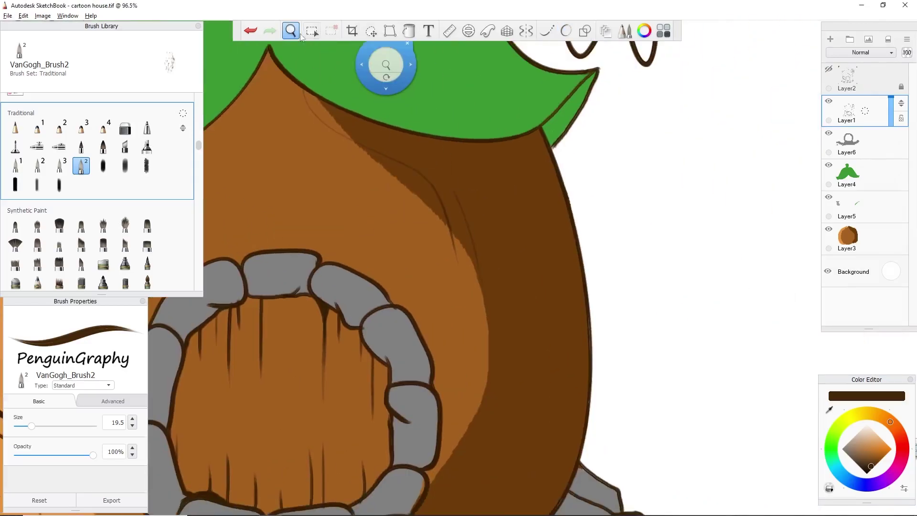
{"action": "mouse_move", "coordinate": [598, 71]}
{"action": "left_mouse_down"}
{"action": "mouse_move", "coordinate": [560, 115]}
{"action": "mouse_move", "coordinate": [580, 90]}
{"action": "left_mouse_up"}
{"action": "key", "text": "ctrl+z"}
{"action": "key", "text": "ctrl+z"}
{"action": "left_click_drag", "start_coordinate": [291, 31], "coordinate": [378, 236]}
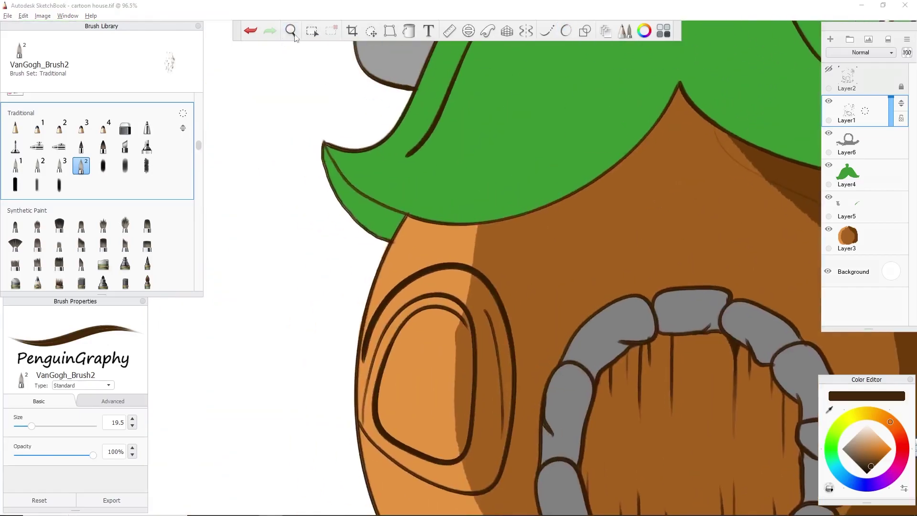
{"action": "left_click", "coordinate": [125, 127]}
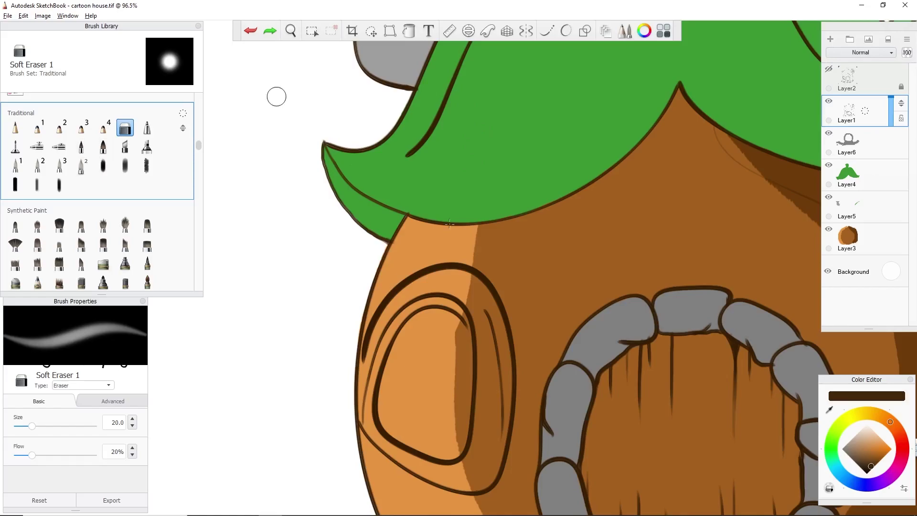
{"action": "scroll", "coordinate": [355, 188], "scroll_direction": "down", "scroll_amount": 4}
{"action": "key", "text": "ctrl+z"}
- Sample the stone grey, activate Layer6, and try filling a loose pebble at the lower right with VanGogh_Brush2
{"action": "left_click", "coordinate": [82, 166]}
{"action": "left_click", "coordinate": [598, 366], "text": "alt"}
{"action": "left_click", "coordinate": [860, 142]}
{"action": "left_click_drag", "start_coordinate": [635, 371], "coordinate": [633, 375]}
{"action": "scroll", "coordinate": [619, 375], "scroll_direction": "up", "scroll_amount": 5}
{"action": "key", "text": "]"}
{"action": "left_click_drag", "start_coordinate": [748, 330], "coordinate": [737, 334]}
{"action": "key", "text": "ctrl+z"}
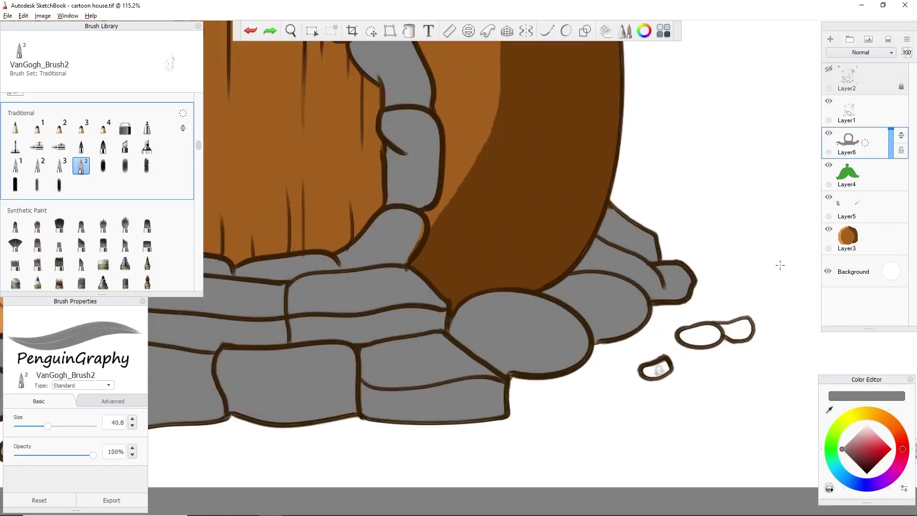
- Fill the three loose pebbles at the lower right with grey using the Marker Large brush
{"action": "left_click", "coordinate": [125, 147]}
{"action": "left_click", "coordinate": [147, 147]}
{"action": "left_click_drag", "start_coordinate": [657, 370], "coordinate": [660, 374]}
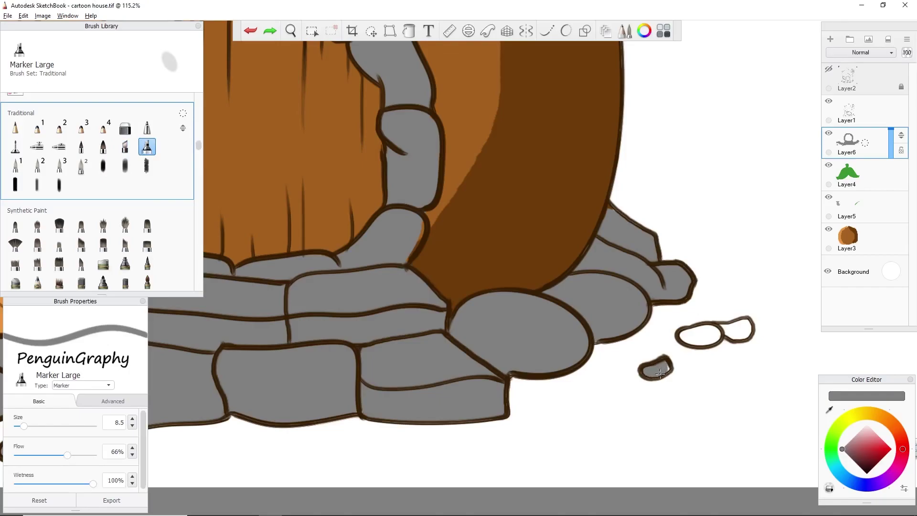
{"action": "left_click_drag", "start_coordinate": [688, 336], "coordinate": [745, 328]}
{"action": "left_click_drag", "start_coordinate": [689, 335], "coordinate": [690, 335]}
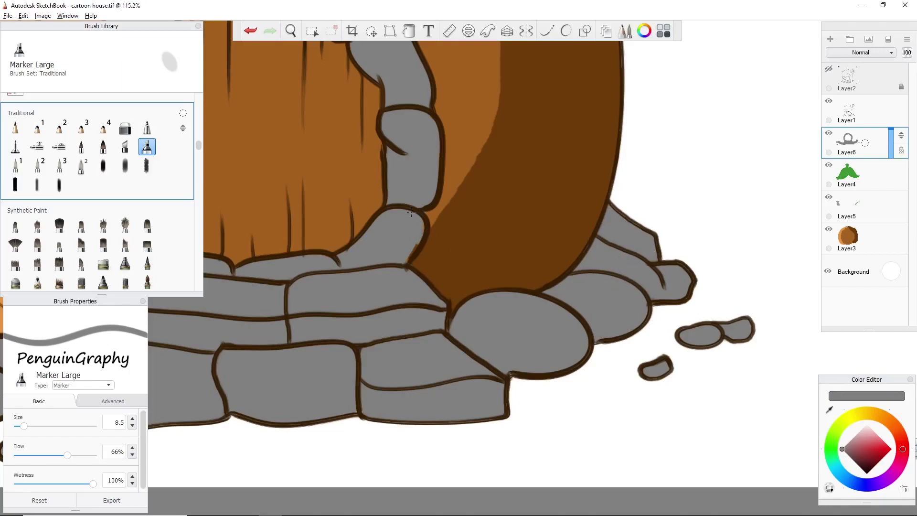
- Clean up the grey edges of the door arch using Soft Eraser 1 at 100% flow
{"action": "key", "text": "space"}
{"action": "left_click", "coordinate": [125, 127]}
{"action": "left_click_drag", "start_coordinate": [78, 455], "coordinate": [95, 455]}
{"action": "key", "text": "space"}
{"action": "mouse_move", "coordinate": [407, 183]}
{"action": "left_mouse_down"}
{"action": "mouse_move", "coordinate": [419, 184]}
{"action": "mouse_move", "coordinate": [457, 234]}
{"action": "left_mouse_up"}
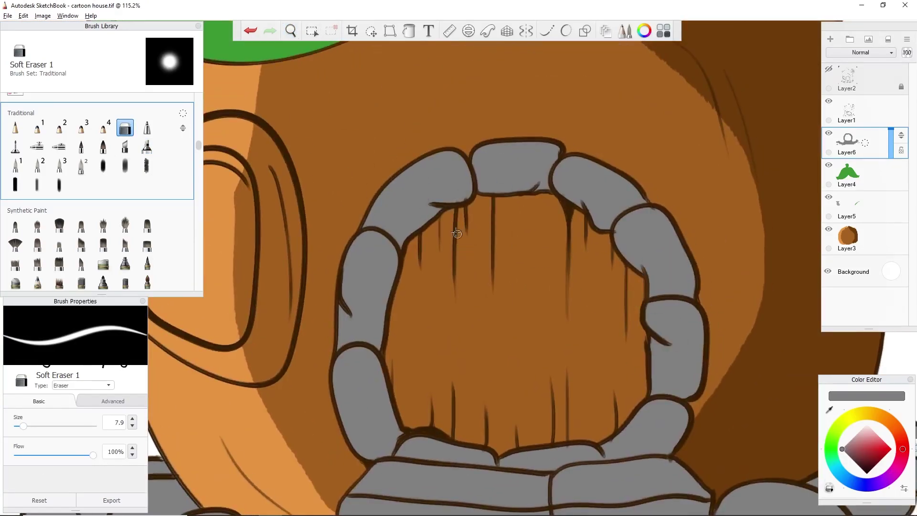
- Add a new layer above Layer4 and paint the door yellow-brown with Marker Large at size 61.5
{"action": "left_click", "coordinate": [867, 175]}
{"action": "left_click", "coordinate": [830, 39]}
{"action": "left_click", "coordinate": [148, 147]}
{"action": "left_click", "coordinate": [877, 415]}
{"action": "left_click", "coordinate": [874, 444]}
{"action": "left_click_drag", "start_coordinate": [23, 426], "coordinate": [59, 426]}
{"action": "left_click", "coordinate": [876, 455]}
{"action": "left_click", "coordinate": [883, 417]}
{"action": "mouse_move", "coordinate": [468, 318]}
{"action": "left_mouse_down"}
{"action": "mouse_move", "coordinate": [504, 401]}
{"action": "mouse_move", "coordinate": [473, 420]}
{"action": "mouse_move", "coordinate": [542, 235]}
{"action": "left_mouse_up"}
{"action": "left_click_drag", "start_coordinate": [557, 272], "coordinate": [556, 368]}
- Pick a more orange brown and brush vertical wood-grain streaks down the door
{"action": "left_click", "coordinate": [888, 420]}
{"action": "left_click", "coordinate": [873, 457]}
{"action": "left_click_drag", "start_coordinate": [487, 235], "coordinate": [484, 421]}
{"action": "left_click_drag", "start_coordinate": [444, 344], "coordinate": [430, 406]}
{"action": "mouse_move", "coordinate": [523, 339]}
{"action": "left_mouse_down"}
{"action": "mouse_move", "coordinate": [529, 368]}
{"action": "mouse_move", "coordinate": [574, 421]}
{"action": "left_mouse_up"}
{"action": "left_click_drag", "start_coordinate": [593, 239], "coordinate": [595, 317]}
{"action": "left_click_drag", "start_coordinate": [625, 291], "coordinate": [628, 404]}
{"action": "left_click_drag", "start_coordinate": [482, 210], "coordinate": [496, 225]}
- Pick lighter tan tones and brush vertical highlights over the lower part of the door
{"action": "left_click", "coordinate": [867, 443]}
{"action": "left_click_drag", "start_coordinate": [478, 368], "coordinate": [468, 421]}
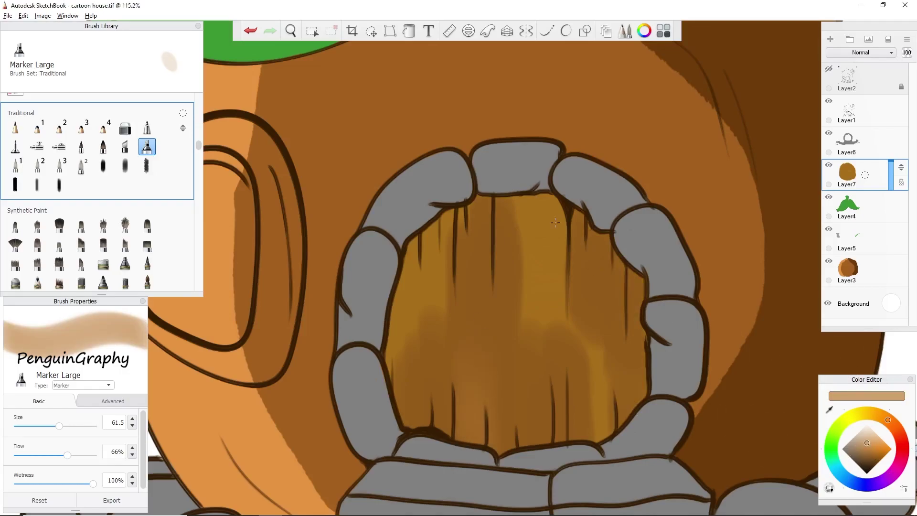
{"action": "left_click_drag", "start_coordinate": [576, 377], "coordinate": [576, 435]}
{"action": "left_click", "coordinate": [876, 451]}
{"action": "left_click_drag", "start_coordinate": [598, 356], "coordinate": [603, 430]}
{"action": "left_click_drag", "start_coordinate": [544, 433], "coordinate": [518, 392]}
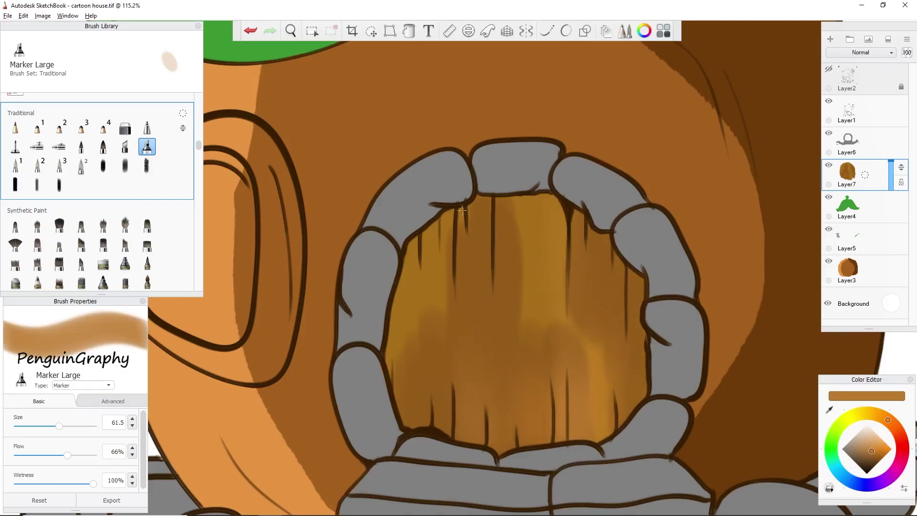
- Try darker brown streaks down the middle of the door and undo them
{"action": "left_click_drag", "start_coordinate": [456, 244], "coordinate": [452, 289]}
{"action": "left_click", "coordinate": [870, 456]}
{"action": "mouse_move", "coordinate": [518, 206]}
{"action": "left_mouse_down"}
{"action": "mouse_move", "coordinate": [523, 292]}
{"action": "mouse_move", "coordinate": [522, 282]}
{"action": "left_mouse_up"}
{"action": "left_click", "coordinate": [868, 462]}
{"action": "left_click_drag", "start_coordinate": [500, 205], "coordinate": [502, 324]}
{"action": "left_click_drag", "start_coordinate": [509, 356], "coordinate": [504, 382]}
{"action": "left_click_drag", "start_coordinate": [522, 339], "coordinate": [522, 437]}
{"action": "key", "text": "ctrl+z"}
{"action": "key", "text": "ctrl+z"}
{"action": "key", "text": "ctrl+z"}
{"action": "key", "text": "ctrl+z"}
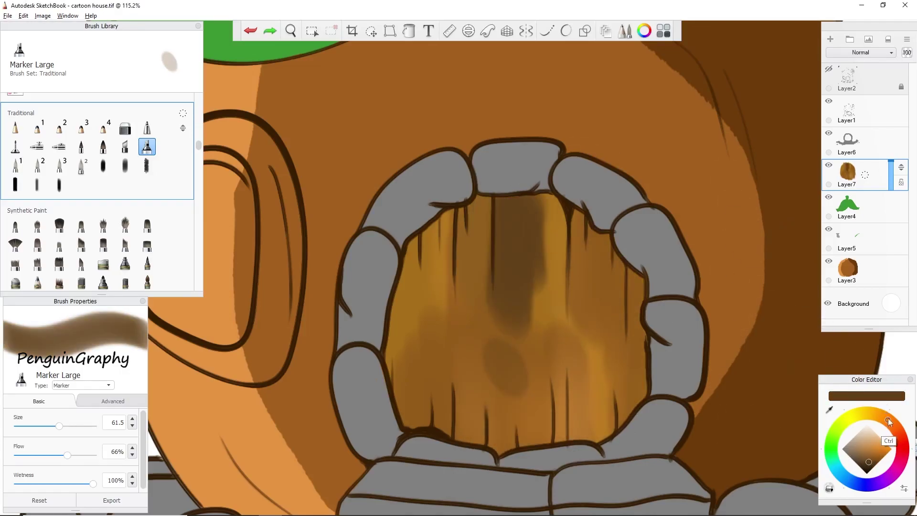
- Blend the wood-grain streaks on the door with the basic Smudge Pen at 8% flow and 31% strength
{"action": "left_click", "coordinate": [871, 455]}
{"action": "left_click", "coordinate": [82, 167]}
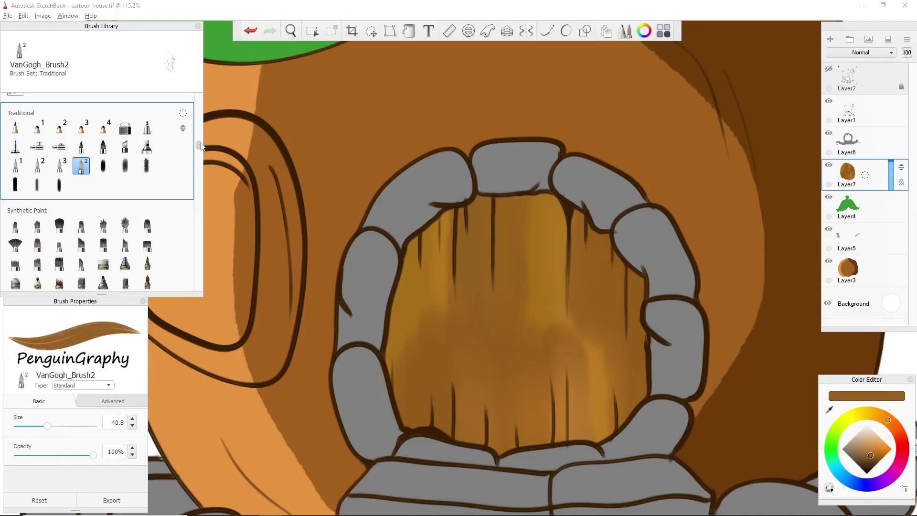
{"action": "left_click", "coordinate": [125, 166]}
{"action": "left_click", "coordinate": [83, 385]}
{"action": "left_click", "coordinate": [86, 214]}
{"action": "left_click", "coordinate": [83, 385]}
{"action": "left_click", "coordinate": [86, 206]}
{"action": "left_click_drag", "start_coordinate": [198, 145], "coordinate": [197, 101]}
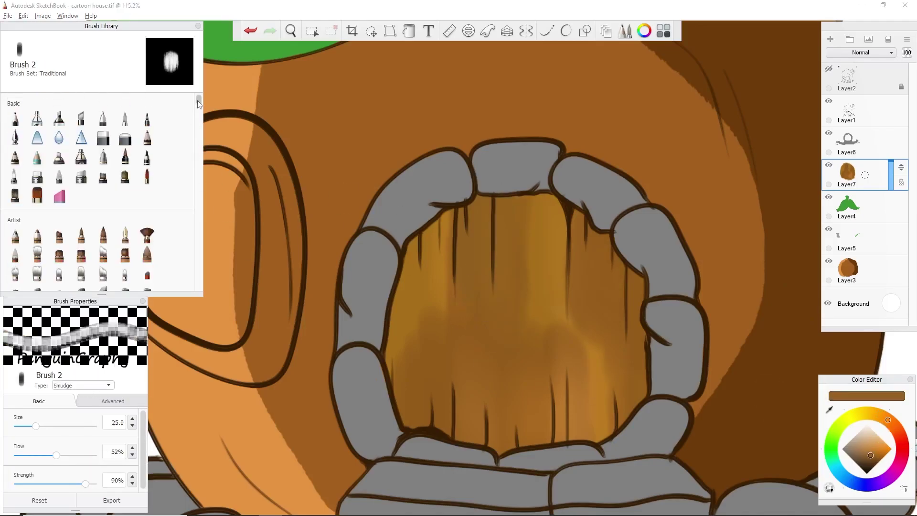
{"action": "left_click", "coordinate": [59, 176]}
{"action": "left_click_drag", "start_coordinate": [536, 315], "coordinate": [538, 358]}
{"action": "left_click_drag", "start_coordinate": [551, 318], "coordinate": [552, 358]}
{"action": "left_click_drag", "start_coordinate": [591, 334], "coordinate": [591, 378]}
- Blend the light and dark shading edges of the house body on Layer3 with the Smudge Pen
{"action": "scroll", "coordinate": [492, 205], "scroll_direction": "down", "scroll_amount": 6}
{"action": "left_click", "coordinate": [868, 270]}
{"action": "mouse_move", "coordinate": [372, 143]}
{"action": "left_mouse_down"}
{"action": "mouse_move", "coordinate": [365, 234]}
{"action": "mouse_move", "coordinate": [396, 363]}
{"action": "mouse_move", "coordinate": [372, 158]}
{"action": "mouse_move", "coordinate": [375, 335]}
{"action": "mouse_move", "coordinate": [379, 140]}
{"action": "mouse_move", "coordinate": [384, 160]}
{"action": "left_mouse_up"}
{"action": "left_click_drag", "start_coordinate": [590, 325], "coordinate": [621, 191]}
{"action": "mouse_move", "coordinate": [621, 191]}
{"action": "left_mouse_down"}
{"action": "mouse_move", "coordinate": [523, 71]}
{"action": "mouse_move", "coordinate": [626, 258]}
{"action": "mouse_move", "coordinate": [631, 181]}
{"action": "mouse_move", "coordinate": [611, 205]}
{"action": "mouse_move", "coordinate": [609, 122]}
{"action": "left_mouse_up"}
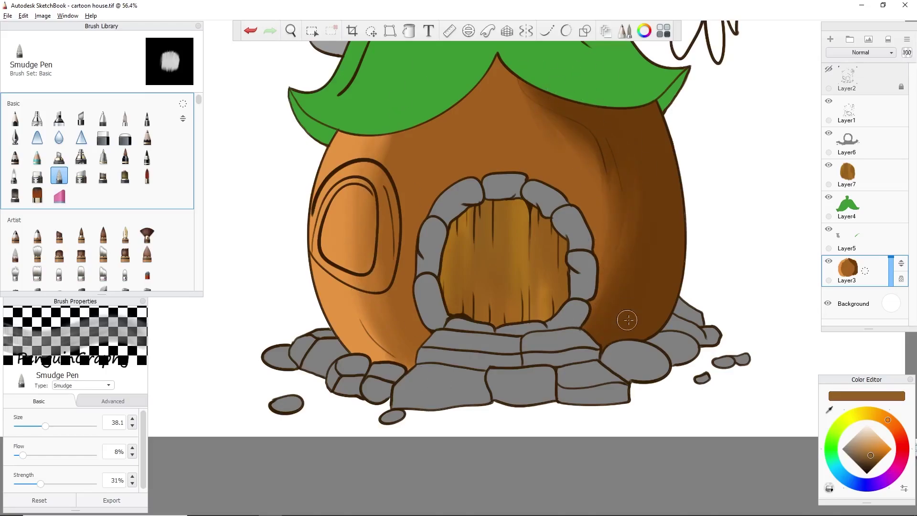
{"action": "left_click", "coordinate": [848, 112]}
{"action": "left_click", "coordinate": [103, 138]}
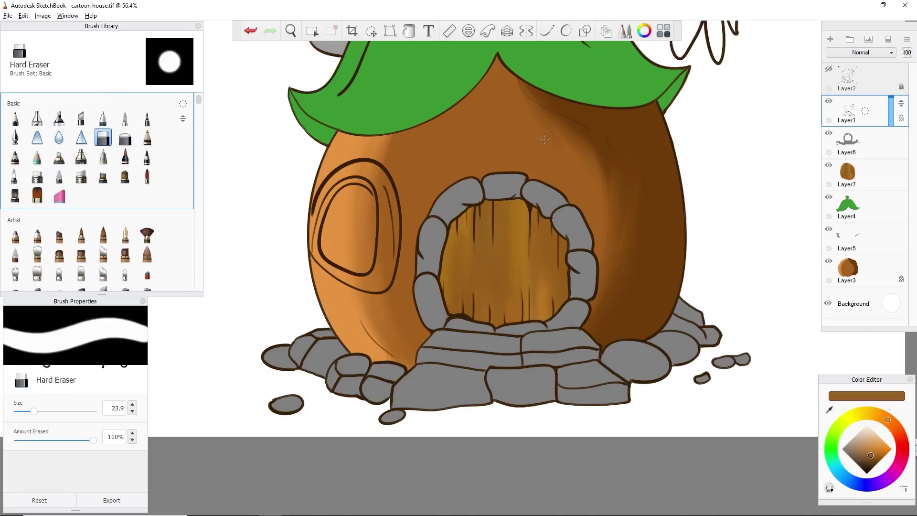
{"action": "key", "text": "ctrl+z"}
- Add a new layer directly above Layer6 for colouring the flower
{"action": "left_click", "coordinate": [882, 272]}
{"action": "left_click", "coordinate": [876, 144]}
{"action": "left_click", "coordinate": [291, 31]}
{"action": "left_click_drag", "start_coordinate": [314, 98], "coordinate": [288, 294]}
{"action": "left_click", "coordinate": [831, 39]}
- Paint all the flower petals red on Layer8 with the Ink Brush at size 27.3
{"action": "left_click", "coordinate": [125, 157]}
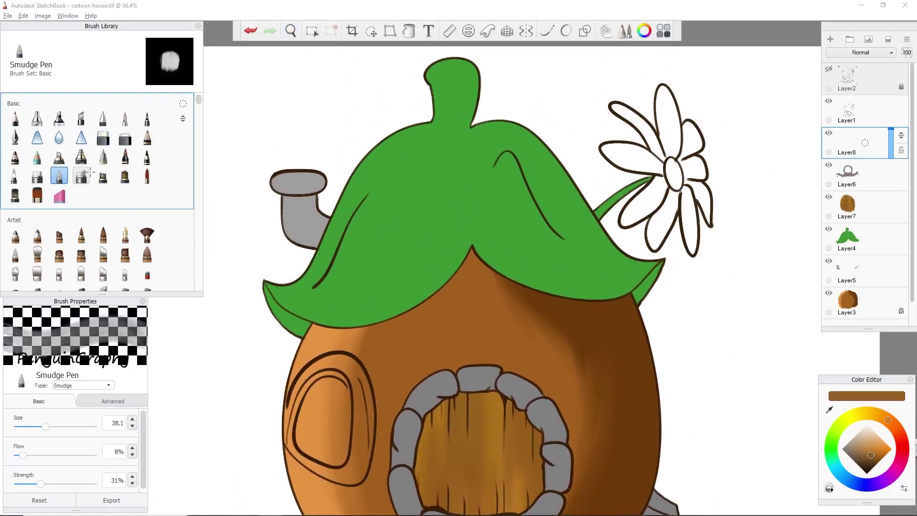
{"action": "left_click", "coordinate": [37, 158]}
{"action": "left_click", "coordinate": [81, 234]}
{"action": "left_click", "coordinate": [104, 235]}
{"action": "left_click", "coordinate": [898, 432]}
{"action": "left_click", "coordinate": [902, 443]}
{"action": "left_click", "coordinate": [874, 450]}
{"action": "mouse_move", "coordinate": [667, 102]}
{"action": "left_mouse_down"}
{"action": "mouse_move", "coordinate": [660, 175]}
{"action": "mouse_move", "coordinate": [686, 180]}
{"action": "mouse_move", "coordinate": [662, 178]}
{"action": "mouse_move", "coordinate": [687, 231]}
{"action": "left_mouse_up"}
{"action": "left_click_drag", "start_coordinate": [691, 191], "coordinate": [694, 233]}
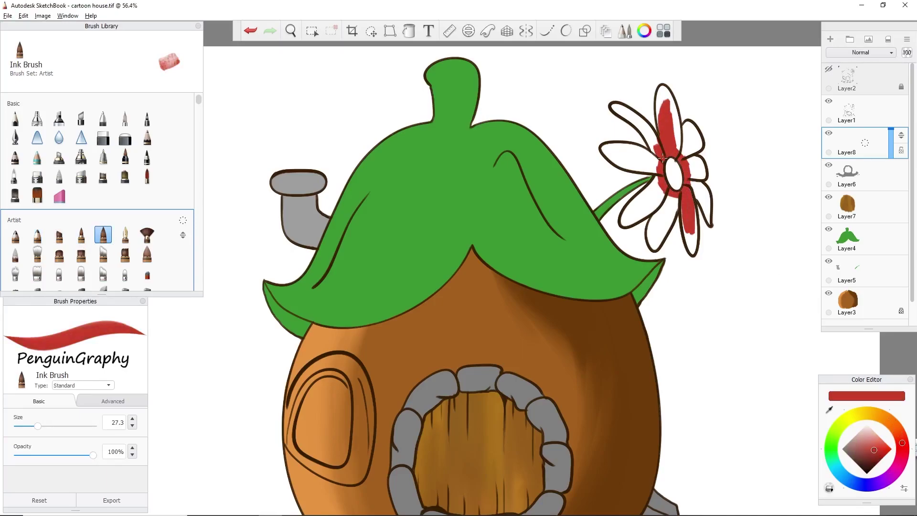
{"action": "mouse_move", "coordinate": [674, 147]}
{"action": "left_mouse_down"}
{"action": "mouse_move", "coordinate": [690, 131]}
{"action": "mouse_move", "coordinate": [686, 166]}
{"action": "left_mouse_up"}
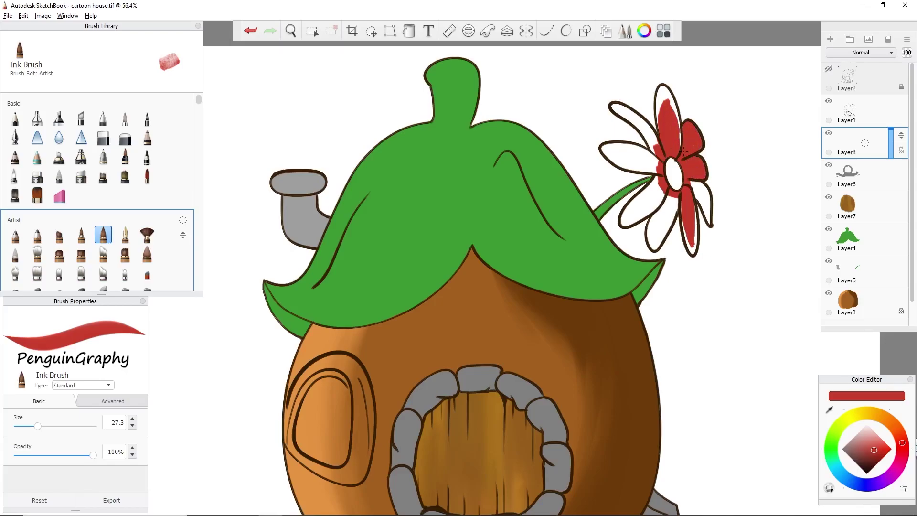
{"action": "mouse_move", "coordinate": [614, 154]}
{"action": "left_mouse_down"}
{"action": "mouse_move", "coordinate": [655, 165]}
{"action": "mouse_move", "coordinate": [649, 132]}
{"action": "mouse_move", "coordinate": [660, 157]}
{"action": "left_mouse_up"}
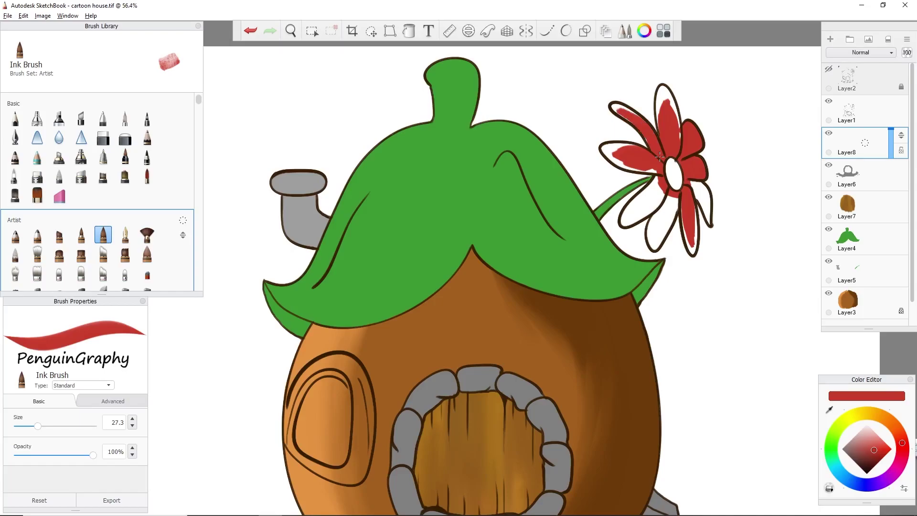
{"action": "left_click_drag", "start_coordinate": [662, 125], "coordinate": [662, 112]}
{"action": "mouse_move", "coordinate": [648, 184]}
{"action": "left_mouse_down"}
{"action": "mouse_move", "coordinate": [662, 159]}
{"action": "mouse_move", "coordinate": [685, 157]}
{"action": "mouse_move", "coordinate": [643, 203]}
{"action": "mouse_move", "coordinate": [674, 206]}
{"action": "mouse_move", "coordinate": [636, 202]}
{"action": "mouse_move", "coordinate": [625, 220]}
{"action": "left_mouse_up"}
{"action": "left_click_drag", "start_coordinate": [618, 153], "coordinate": [615, 154]}
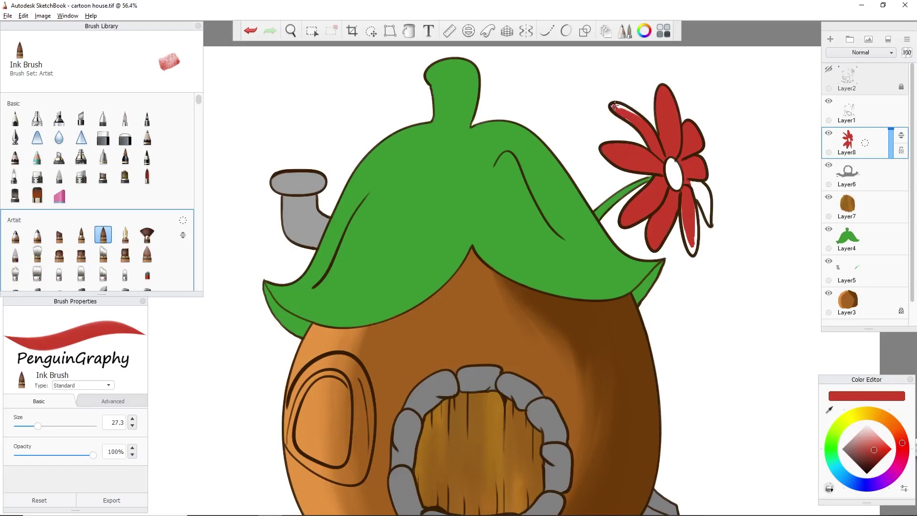
{"action": "left_click_drag", "start_coordinate": [701, 204], "coordinate": [694, 184]}
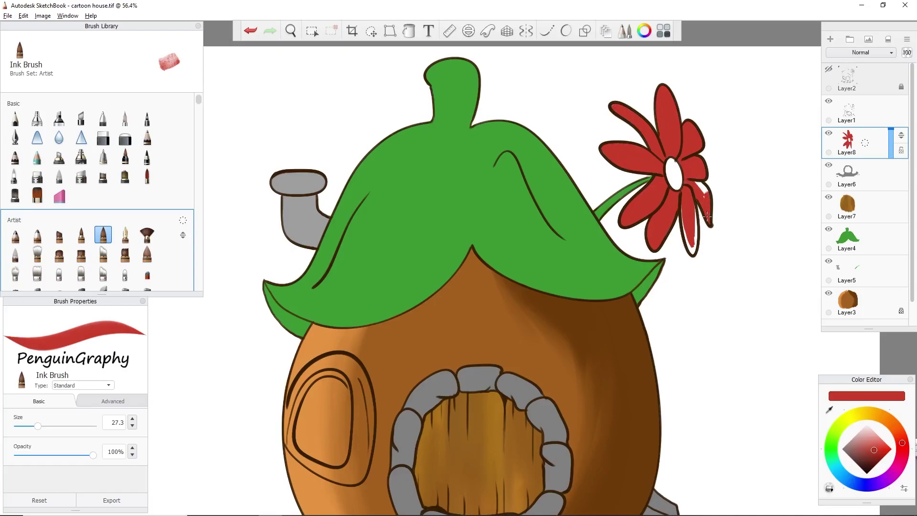
- Fill the flower's centre with a dark reddish brown
{"action": "left_click", "coordinate": [866, 462]}
{"action": "left_click_drag", "start_coordinate": [671, 168], "coordinate": [674, 178]}
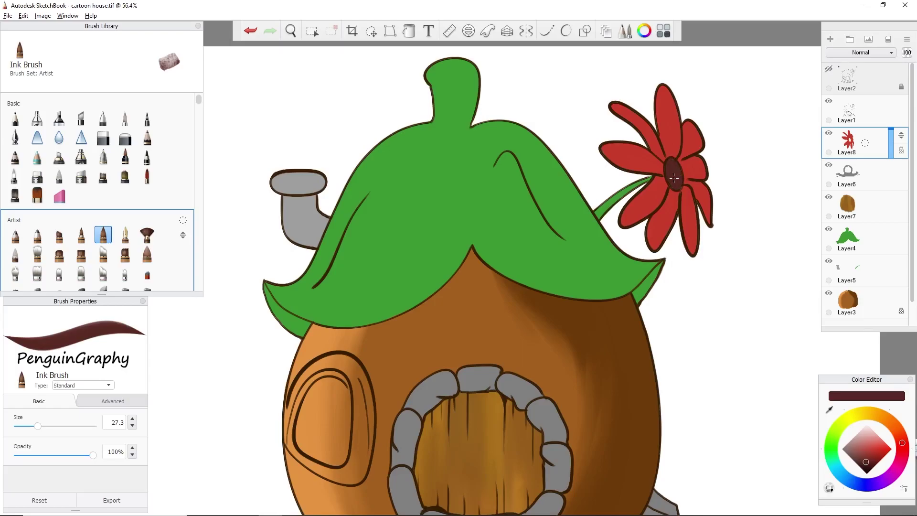
{"action": "key", "text": "ctrl+0"}
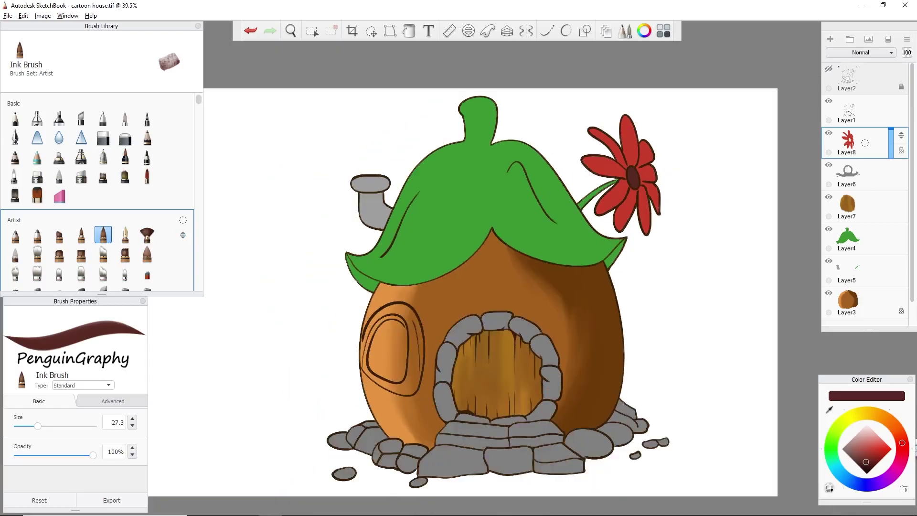
- Activate the roof layer Layer4 and pick a light green
{"action": "key", "text": "space"}
{"action": "left_click_drag", "start_coordinate": [327, 69], "coordinate": [365, 51]}
{"action": "left_click", "coordinate": [852, 238]}
{"action": "left_click", "coordinate": [834, 436]}
{"action": "left_click", "coordinate": [870, 445]}
{"action": "left_click_drag", "start_coordinate": [38, 426], "coordinate": [54, 426]}
{"action": "left_click", "coordinate": [868, 449]}
- Paint a light green highlight over the left side of the roof with Kyles Acrylic Paintbrush at size 86.1
{"action": "left_click", "coordinate": [83, 178]}
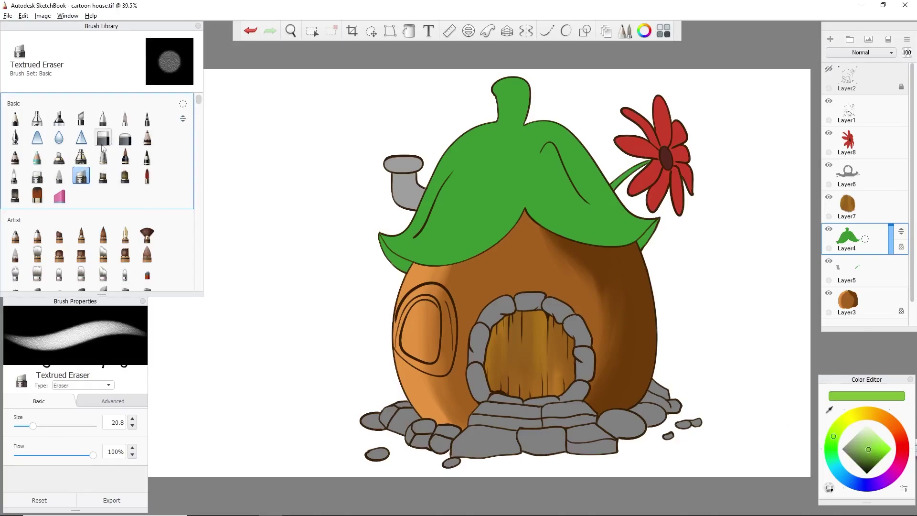
{"action": "left_click", "coordinate": [81, 118]}
{"action": "scroll", "coordinate": [81, 143], "scroll_direction": "down", "scroll_amount": 5}
{"action": "scroll", "coordinate": [143, 253], "scroll_direction": "down", "scroll_amount": 10}
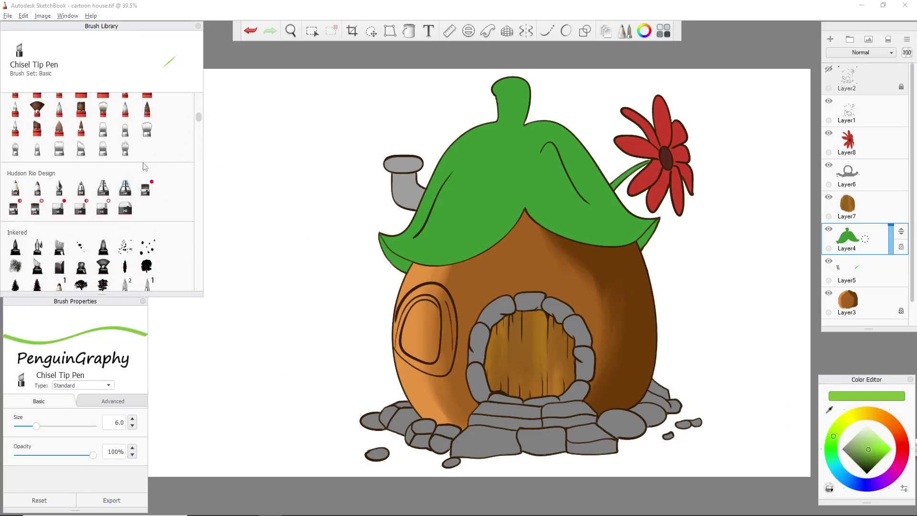
{"action": "scroll", "coordinate": [139, 250], "scroll_direction": "down", "scroll_amount": 3}
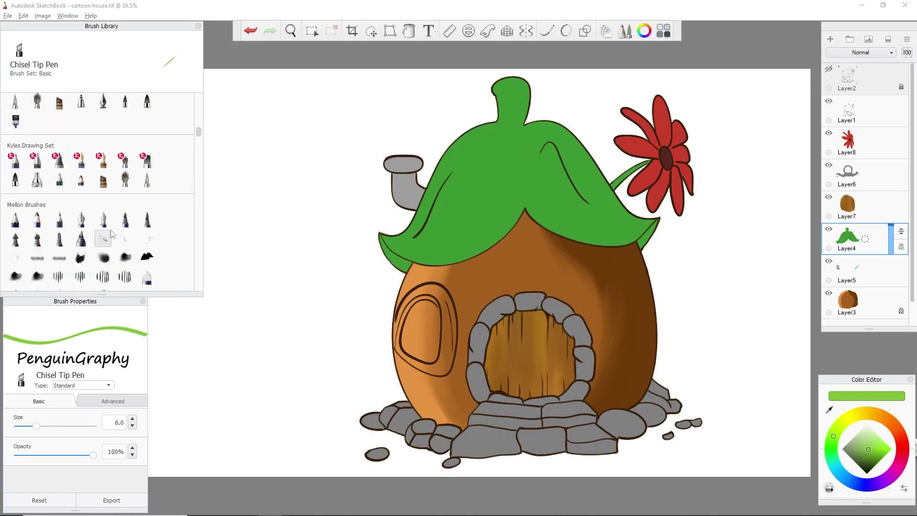
{"action": "scroll", "coordinate": [112, 165], "scroll_direction": "up", "scroll_amount": 1}
{"action": "left_click", "coordinate": [123, 113]}
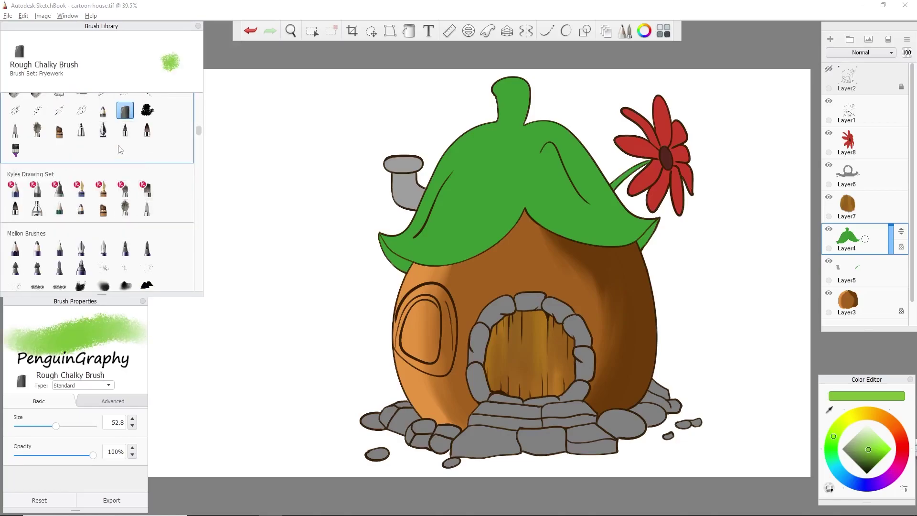
{"action": "scroll", "coordinate": [129, 167], "scroll_direction": "down", "scroll_amount": 1}
{"action": "left_click", "coordinate": [147, 160]}
{"action": "left_click_drag", "start_coordinate": [476, 147], "coordinate": [420, 234]}
{"action": "left_click_drag", "start_coordinate": [54, 426], "coordinate": [68, 426]}
{"action": "mouse_move", "coordinate": [382, 236]}
{"action": "left_mouse_down"}
{"action": "mouse_move", "coordinate": [395, 259]}
{"action": "mouse_move", "coordinate": [425, 253]}
{"action": "mouse_move", "coordinate": [485, 129]}
{"action": "mouse_move", "coordinate": [434, 255]}
{"action": "left_mouse_up"}
{"action": "mouse_move", "coordinate": [491, 115]}
{"action": "left_mouse_down"}
{"action": "mouse_move", "coordinate": [461, 143]}
{"action": "mouse_move", "coordinate": [492, 134]}
{"action": "mouse_move", "coordinate": [495, 88]}
{"action": "mouse_move", "coordinate": [522, 126]}
{"action": "left_mouse_up"}
- Pick a dark green and paint the shadow down the right side of the stem and roof
{"action": "left_click", "coordinate": [832, 441]}
{"action": "left_click", "coordinate": [875, 462]}
{"action": "left_click", "coordinate": [872, 466]}
{"action": "left_click_drag", "start_coordinate": [516, 80], "coordinate": [523, 126]}
{"action": "key", "text": "ctrl+z"}
{"action": "left_click_drag", "start_coordinate": [528, 82], "coordinate": [524, 121]}
{"action": "mouse_move", "coordinate": [526, 125]}
{"action": "left_mouse_down"}
{"action": "mouse_move", "coordinate": [561, 141]}
{"action": "mouse_move", "coordinate": [632, 233]}
{"action": "left_mouse_up"}
{"action": "mouse_move", "coordinate": [655, 224]}
{"action": "left_mouse_down"}
{"action": "mouse_move", "coordinate": [642, 246]}
{"action": "mouse_move", "coordinate": [560, 128]}
{"action": "mouse_move", "coordinate": [629, 237]}
{"action": "left_mouse_up"}
{"action": "left_click", "coordinate": [475, 174], "text": "alt"}
{"action": "left_click_drag", "start_coordinate": [470, 167], "coordinate": [458, 183]}
{"action": "key", "text": "ctrl+z"}
- Paint the roof's left corner with sampled mid green and deepen its right corner and edge with darker greens
{"action": "left_click", "coordinate": [507, 223], "text": "alt"}
{"action": "left_click_drag", "start_coordinate": [375, 234], "coordinate": [409, 269]}
{"action": "left_click", "coordinate": [868, 463]}
{"action": "left_click_drag", "start_coordinate": [658, 229], "coordinate": [643, 250]}
{"action": "left_click", "coordinate": [868, 469]}
{"action": "mouse_move", "coordinate": [629, 210]}
{"action": "left_mouse_down"}
{"action": "mouse_move", "coordinate": [593, 157]}
{"action": "mouse_move", "coordinate": [615, 205]}
{"action": "left_mouse_up"}
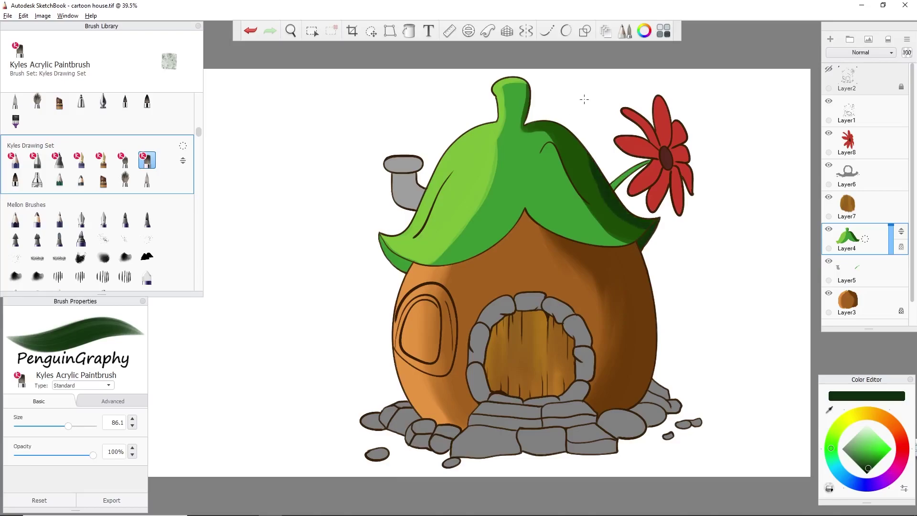
- Blend the light, mid and dark green bands of the roof with the Smudge Pen at size 38.1
{"action": "left_click", "coordinate": [126, 179]}
{"action": "left_click_drag", "start_coordinate": [197, 131], "coordinate": [196, 97]}
{"action": "left_click", "coordinate": [105, 185]}
{"action": "left_click", "coordinate": [59, 176]}
{"action": "mouse_move", "coordinate": [435, 263]}
{"action": "left_mouse_down"}
{"action": "mouse_move", "coordinate": [478, 215]}
{"action": "mouse_move", "coordinate": [503, 99]}
{"action": "left_mouse_up"}
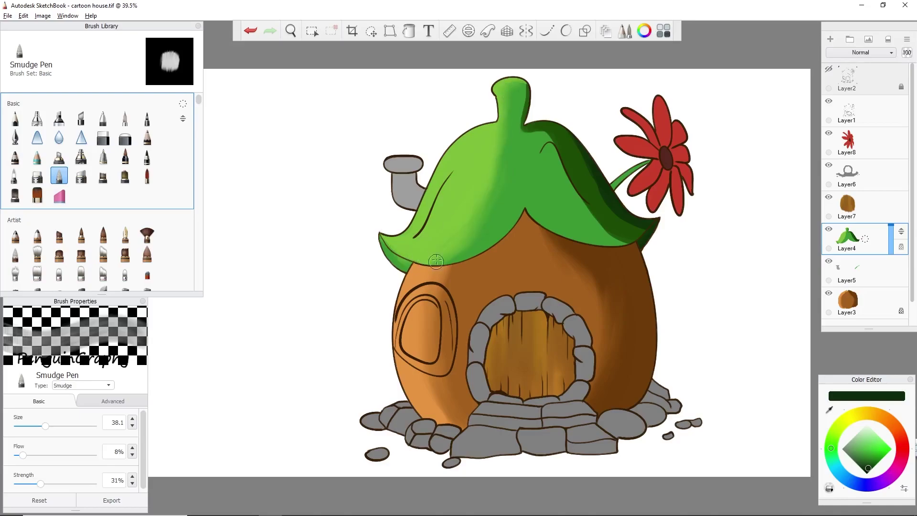
{"action": "mouse_move", "coordinate": [523, 86]}
{"action": "left_mouse_down"}
{"action": "mouse_move", "coordinate": [522, 127]}
{"action": "mouse_move", "coordinate": [564, 170]}
{"action": "mouse_move", "coordinate": [520, 135]}
{"action": "mouse_move", "coordinate": [553, 151]}
{"action": "mouse_move", "coordinate": [604, 214]}
{"action": "mouse_move", "coordinate": [626, 261]}
{"action": "left_mouse_up"}
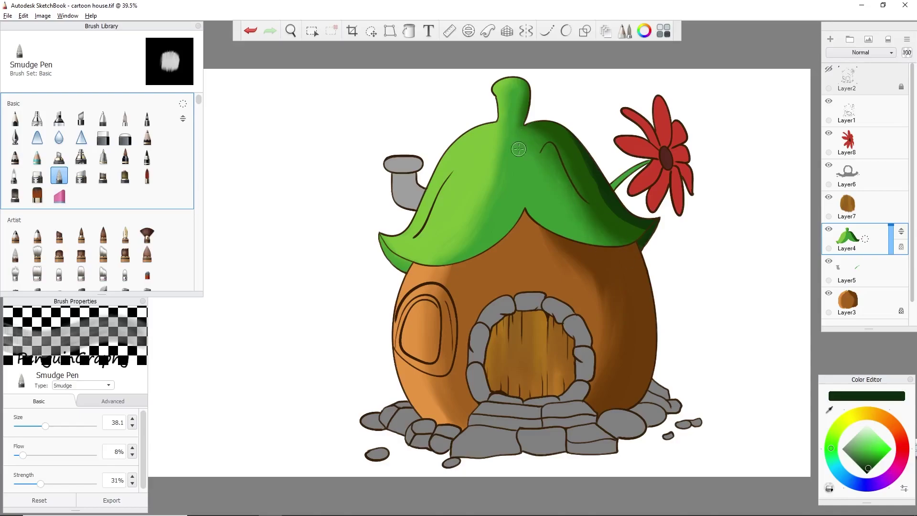
{"action": "mouse_move", "coordinate": [559, 123]}
{"action": "left_mouse_down"}
{"action": "mouse_move", "coordinate": [641, 233]}
{"action": "mouse_move", "coordinate": [605, 187]}
{"action": "left_mouse_up"}
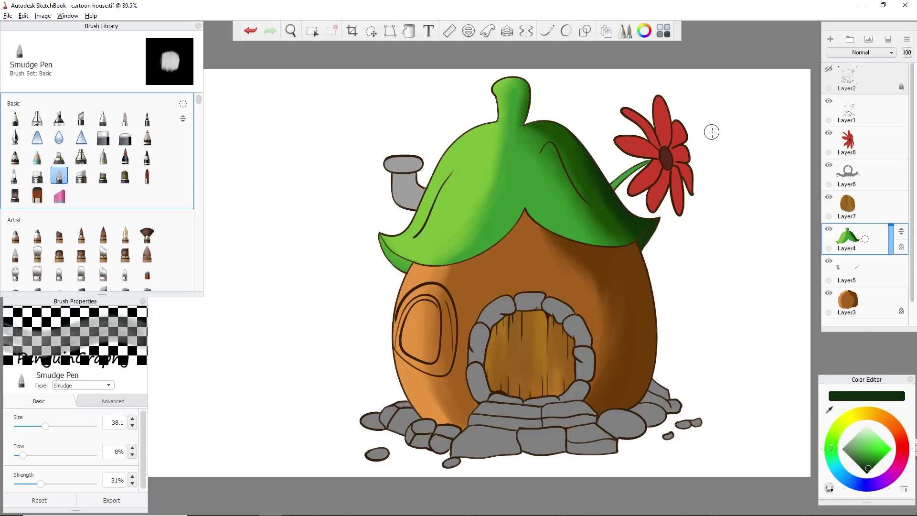
- Recolour the orange-brown house body on Layer3 to red with an image colour adjustment
{"action": "left_click", "coordinate": [849, 302]}
{"action": "left_click", "coordinate": [42, 16]}
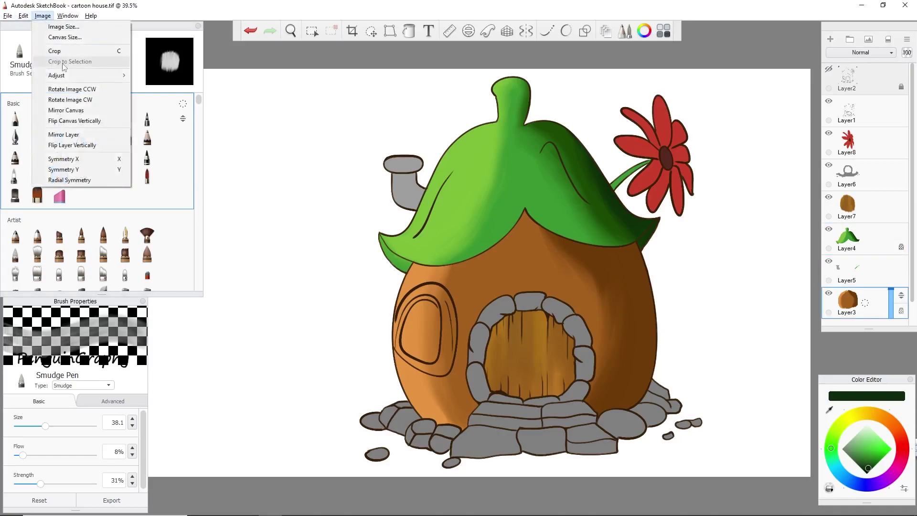
{"action": "mouse_move", "coordinate": [57, 75]}
{"action": "left_click", "coordinate": [160, 97]}
{"action": "left_click_drag", "start_coordinate": [296, 217], "coordinate": [281, 219]}
{"action": "left_click_drag", "start_coordinate": [296, 253], "coordinate": [291, 251]}
{"action": "left_click_drag", "start_coordinate": [297, 182], "coordinate": [294, 182]}
{"action": "left_click_drag", "start_coordinate": [291, 251], "coordinate": [288, 251]}
{"action": "left_click", "coordinate": [302, 184]}
{"action": "left_click", "coordinate": [303, 184]}
{"action": "left_click_drag", "start_coordinate": [305, 184], "coordinate": [297, 183]}
{"action": "left_click", "coordinate": [333, 286]}
- Brush golden-yellow highlights onto the flower petals on Layer8 with Sharp Glaze and blend them with the Smudge Pen
{"action": "left_click", "coordinate": [860, 138]}
{"action": "left_click", "coordinate": [875, 441]}
{"action": "left_click", "coordinate": [82, 235]}
{"action": "left_click_drag", "start_coordinate": [655, 121], "coordinate": [662, 96]}
{"action": "left_click_drag", "start_coordinate": [678, 216], "coordinate": [682, 177]}
{"action": "left_click_drag", "start_coordinate": [663, 213], "coordinate": [666, 180]}
{"action": "left_click_drag", "start_coordinate": [618, 139], "coordinate": [637, 154]}
{"action": "mouse_move", "coordinate": [625, 111]}
{"action": "left_mouse_down"}
{"action": "mouse_move", "coordinate": [639, 121]}
{"action": "mouse_move", "coordinate": [622, 139]}
{"action": "mouse_move", "coordinate": [622, 108]}
{"action": "mouse_move", "coordinate": [656, 136]}
{"action": "mouse_move", "coordinate": [685, 126]}
{"action": "left_mouse_up"}
{"action": "left_click", "coordinate": [59, 176]}
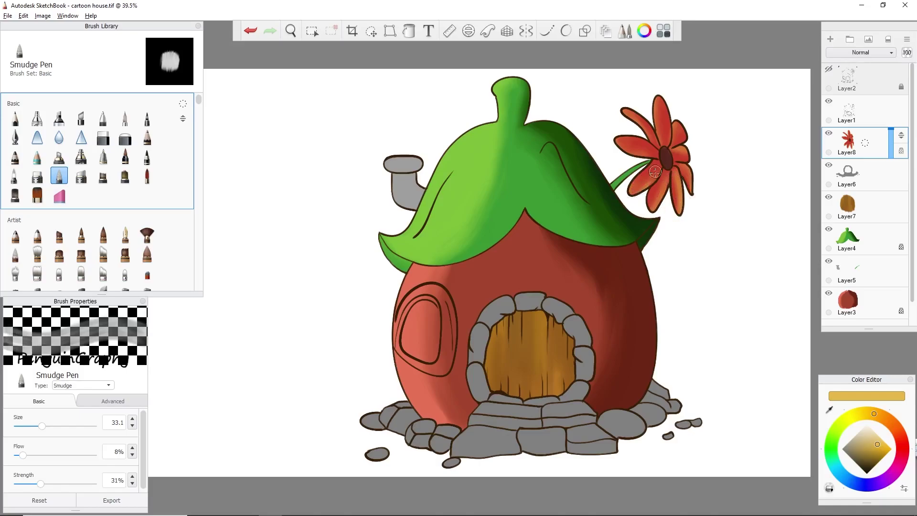
- Try brushing dark green along the flower stem on Layer5 with Sharp Glaze and undo the stroke
{"action": "left_click", "coordinate": [82, 234]}
{"action": "left_click", "coordinate": [667, 160], "text": "alt"}
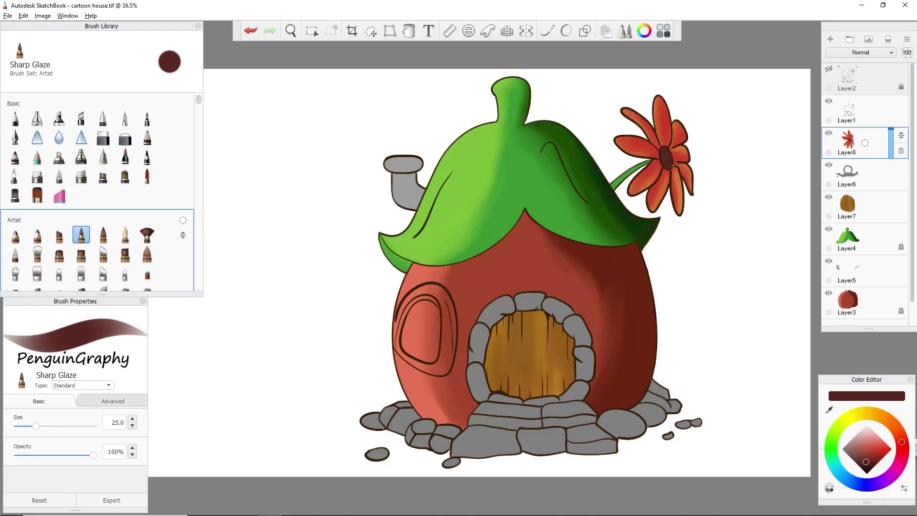
{"action": "left_click", "coordinate": [866, 271]}
{"action": "left_click", "coordinate": [831, 450]}
{"action": "left_click", "coordinate": [871, 461]}
{"action": "left_click_drag", "start_coordinate": [615, 187], "coordinate": [640, 170]}
{"action": "key", "text": "ctrl+z"}
- Lock the transparency of Layer5 and pick a light green
{"action": "left_click", "coordinate": [902, 151]}
{"action": "left_click", "coordinate": [902, 248]}
{"action": "left_click", "coordinate": [901, 279]}
{"action": "left_click", "coordinate": [866, 439]}
{"action": "left_click", "coordinate": [832, 443]}
{"action": "left_click", "coordinate": [863, 449]}
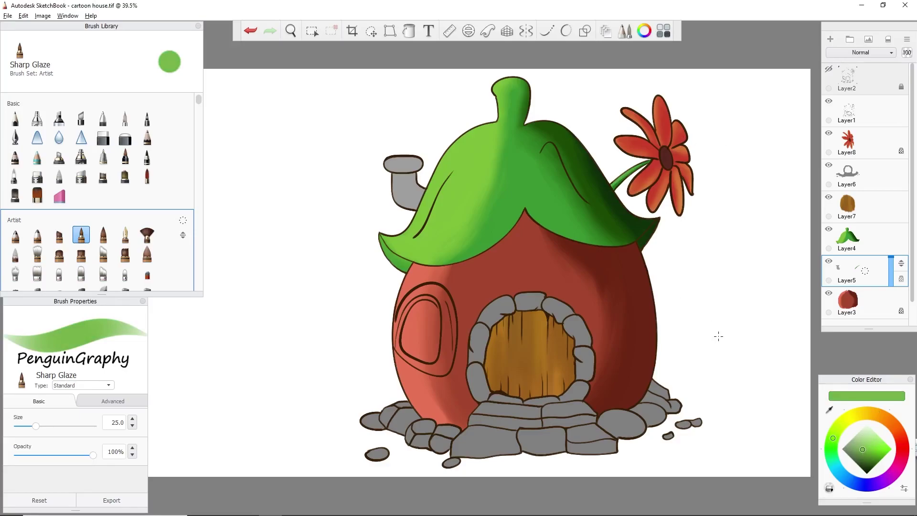
- Shade the chimney with a darker grey using Sharp Glaze and blend it with the Smudge Pen
{"action": "left_click", "coordinate": [407, 198], "text": "alt"}
{"action": "left_click_drag", "start_coordinate": [848, 448], "coordinate": [851, 458]}
{"action": "mouse_move", "coordinate": [400, 199]}
{"action": "left_mouse_down"}
{"action": "mouse_move", "coordinate": [417, 207]}
{"action": "mouse_move", "coordinate": [412, 179]}
{"action": "mouse_move", "coordinate": [414, 200]}
{"action": "mouse_move", "coordinate": [402, 193]}
{"action": "mouse_move", "coordinate": [420, 162]}
{"action": "mouse_move", "coordinate": [423, 190]}
{"action": "left_mouse_up"}
{"action": "mouse_move", "coordinate": [409, 176]}
{"action": "left_mouse_down"}
{"action": "mouse_move", "coordinate": [402, 198]}
{"action": "mouse_move", "coordinate": [417, 205]}
{"action": "mouse_move", "coordinate": [399, 160]}
{"action": "mouse_move", "coordinate": [405, 188]}
{"action": "left_mouse_up"}
{"action": "left_click", "coordinate": [59, 176]}
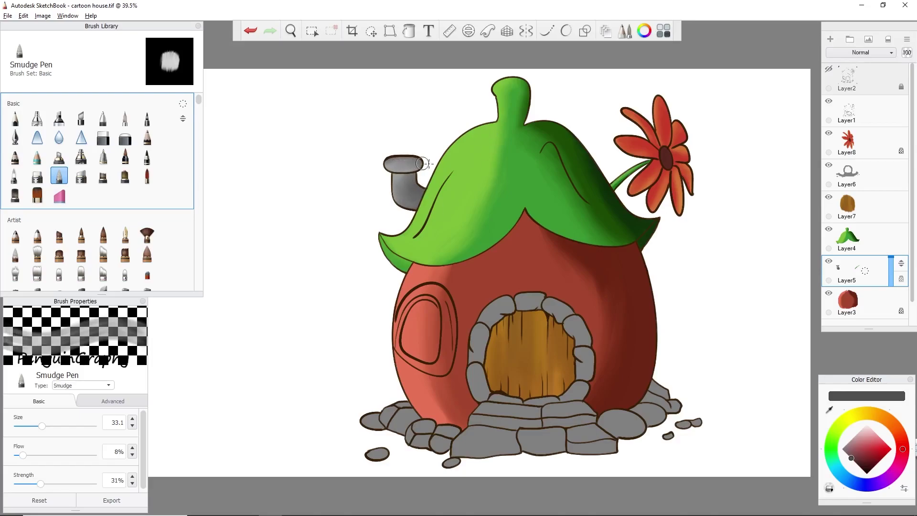
- Shade the door arch stones on Layer6 dark grey with the Ink Brush at size 49.9
{"action": "left_click", "coordinate": [904, 178]}
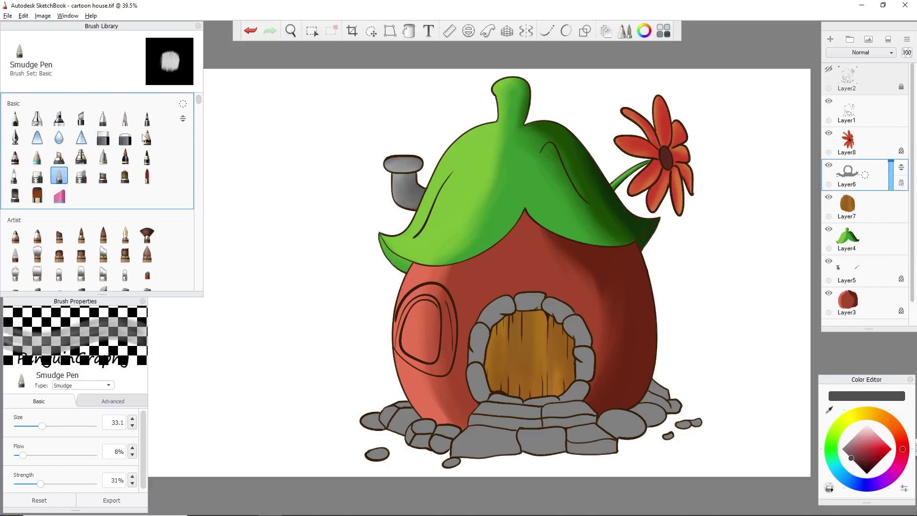
{"action": "left_click", "coordinate": [103, 234]}
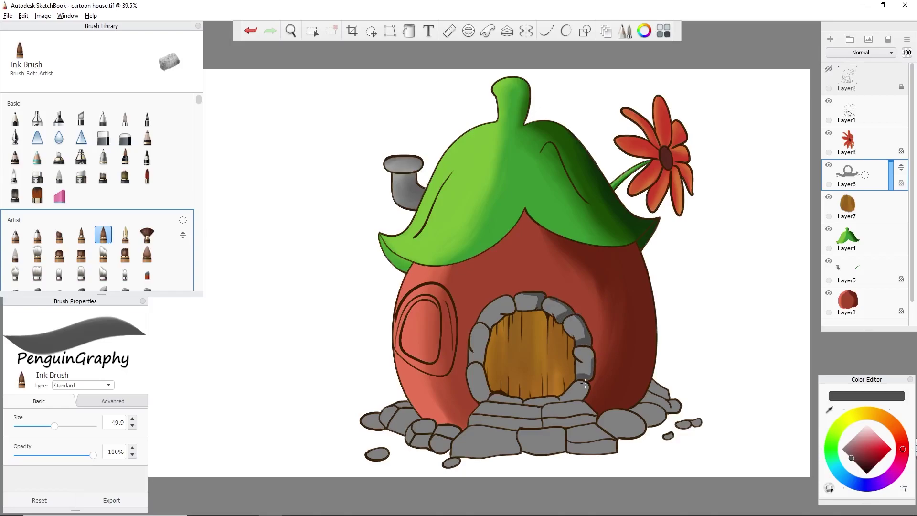
{"action": "left_click_drag", "start_coordinate": [512, 309], "coordinate": [489, 304]}
{"action": "left_click_drag", "start_coordinate": [469, 347], "coordinate": [470, 383]}
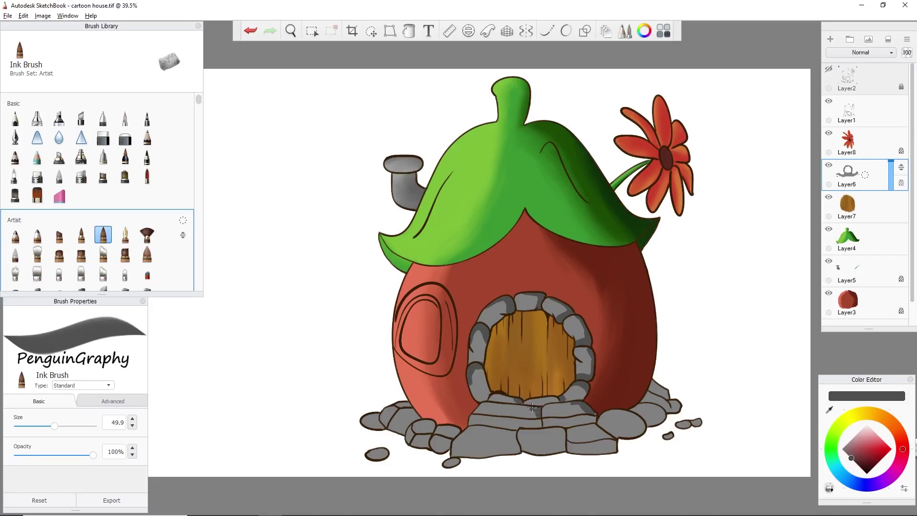
- Paint dark grey shadows on the stone steps and the ground stones on both sides of the house
{"action": "mouse_move", "coordinate": [516, 432]}
{"action": "left_mouse_down"}
{"action": "mouse_move", "coordinate": [492, 452]}
{"action": "mouse_move", "coordinate": [609, 437]}
{"action": "left_mouse_up"}
{"action": "left_click_drag", "start_coordinate": [615, 439], "coordinate": [594, 453]}
{"action": "left_click_drag", "start_coordinate": [614, 412], "coordinate": [601, 419]}
{"action": "mouse_move", "coordinate": [613, 411]}
{"action": "left_mouse_down"}
{"action": "mouse_move", "coordinate": [637, 435]}
{"action": "mouse_move", "coordinate": [664, 420]}
{"action": "left_mouse_up"}
{"action": "mouse_move", "coordinate": [648, 391]}
{"action": "left_mouse_down"}
{"action": "mouse_move", "coordinate": [673, 408]}
{"action": "mouse_move", "coordinate": [666, 392]}
{"action": "left_mouse_up"}
{"action": "key", "text": "ctrl+z"}
{"action": "key", "text": "ctrl+y"}
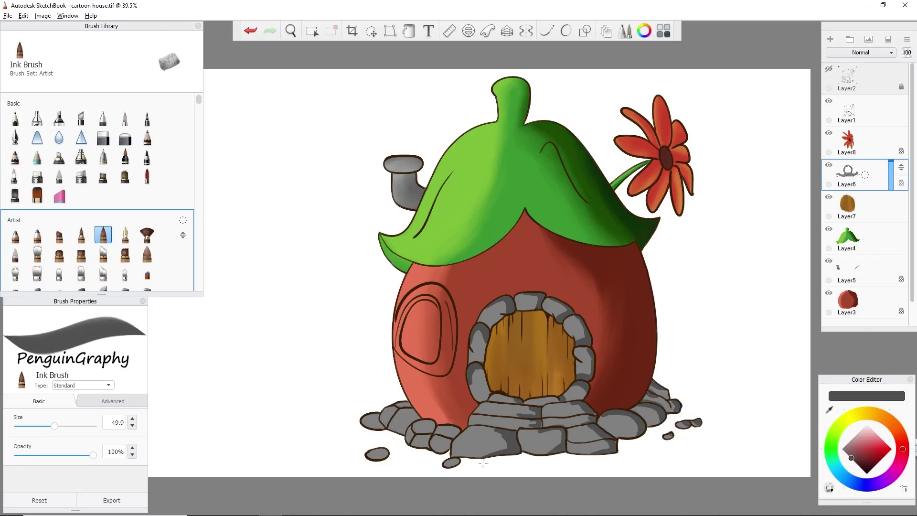
{"action": "mouse_move", "coordinate": [418, 404]}
{"action": "left_mouse_down"}
{"action": "mouse_move", "coordinate": [405, 424]}
{"action": "mouse_move", "coordinate": [378, 428]}
{"action": "left_mouse_up"}
- Add near-white highlights to the arch, step and ground stones and blend them with the Smudge Pen, reduced to size 27.9
{"action": "left_click", "coordinate": [864, 427]}
{"action": "left_click_drag", "start_coordinate": [453, 446], "coordinate": [466, 433]}
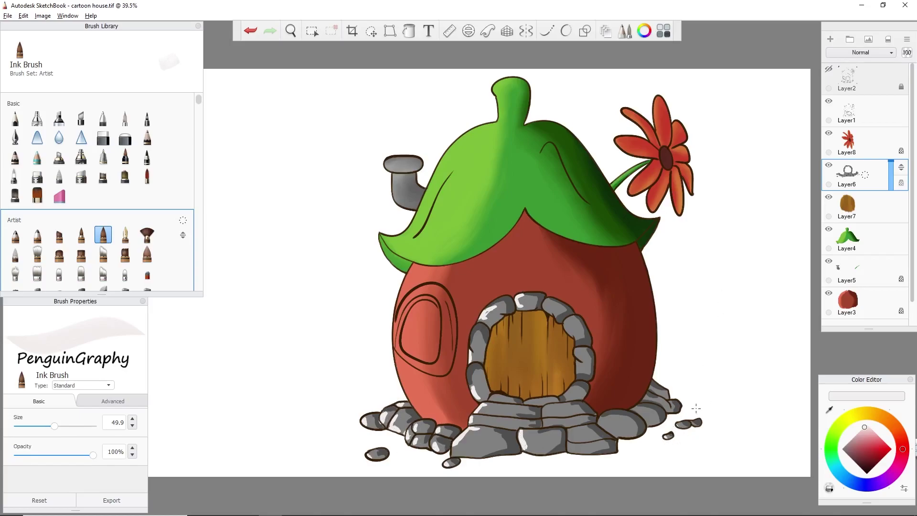
{"action": "left_click", "coordinate": [59, 176]}
{"action": "mouse_move", "coordinate": [479, 371]}
{"action": "left_mouse_down"}
{"action": "mouse_move", "coordinate": [472, 389]}
{"action": "mouse_move", "coordinate": [481, 369]}
{"action": "left_mouse_up"}
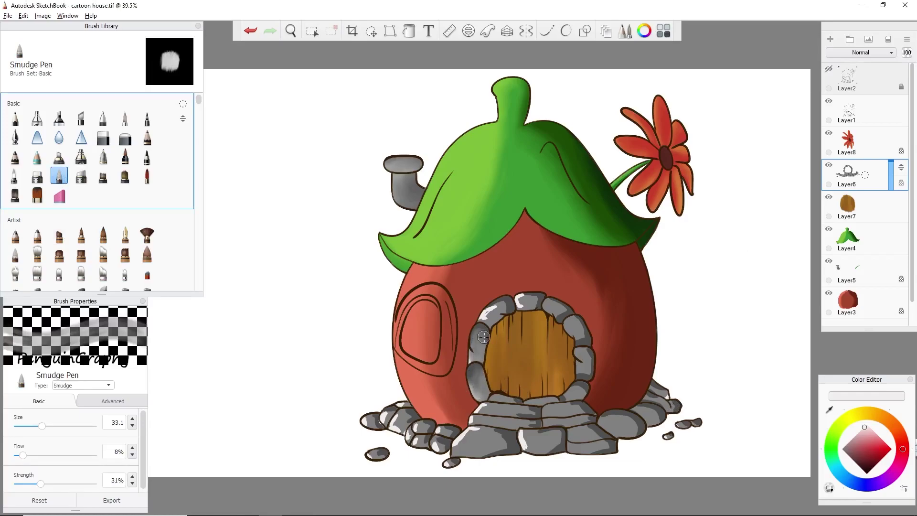
{"action": "key", "text": "["}
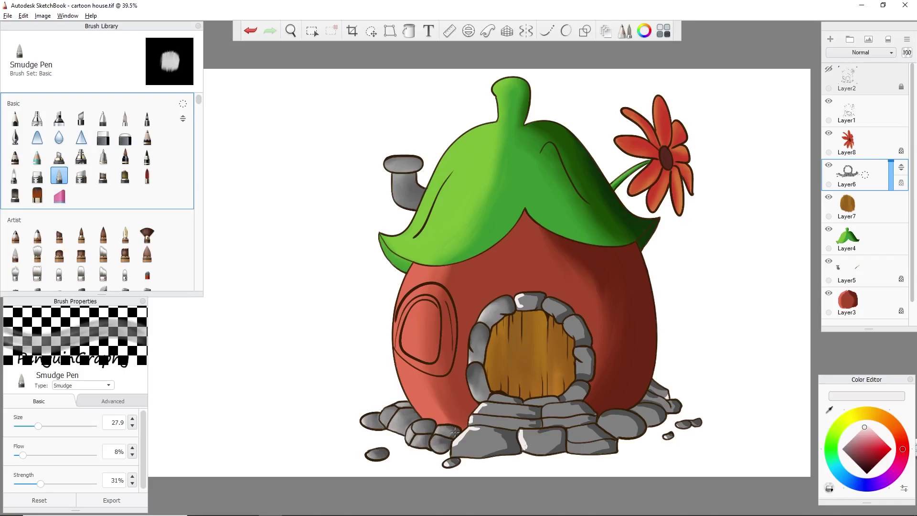
{"action": "left_click_drag", "start_coordinate": [456, 444], "coordinate": [462, 441]}
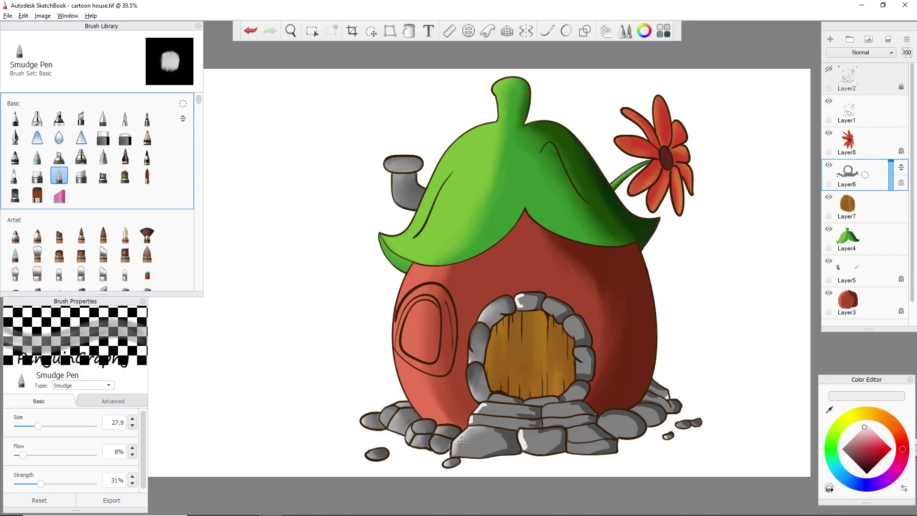
{"action": "left_click_drag", "start_coordinate": [522, 305], "coordinate": [519, 298]}
{"action": "mouse_move", "coordinate": [529, 446]}
{"action": "left_mouse_down"}
{"action": "mouse_move", "coordinate": [562, 449]}
{"action": "mouse_move", "coordinate": [531, 417]}
{"action": "mouse_move", "coordinate": [499, 406]}
{"action": "mouse_move", "coordinate": [484, 417]}
{"action": "left_mouse_up"}
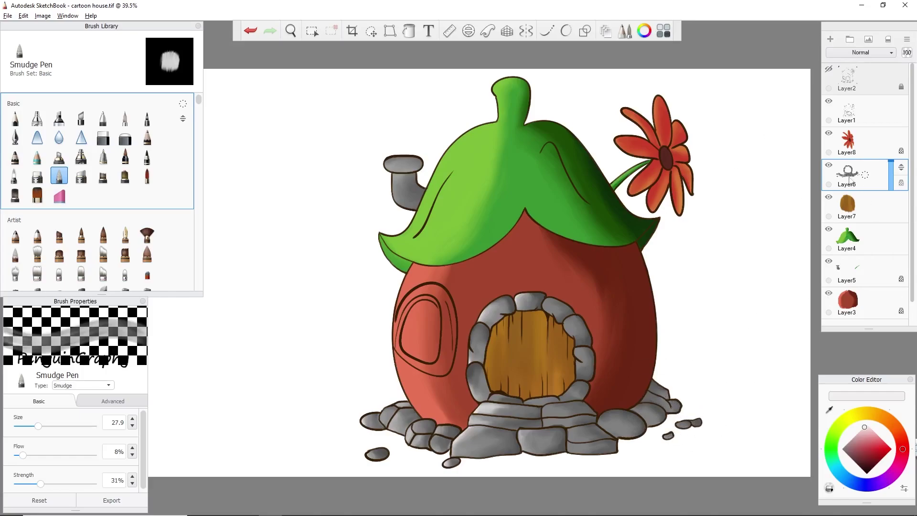
- Paint the window on Layer7 with the door's brown using Sharp Glaze at size 25.0 and erase the overflow outside its outline
{"action": "left_click", "coordinate": [851, 205]}
{"action": "scroll", "coordinate": [404, 313], "scroll_direction": "up", "scroll_amount": 2}
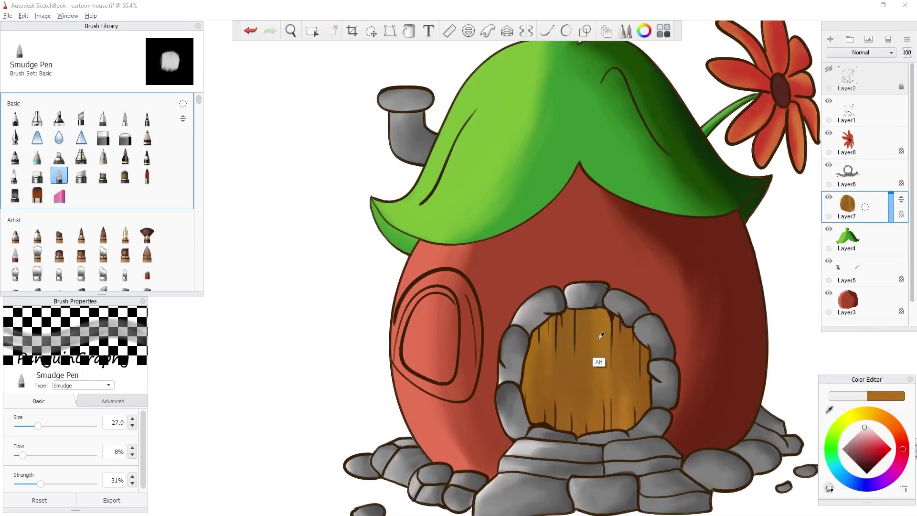
{"action": "left_click", "coordinate": [597, 362], "text": "alt"}
{"action": "left_click", "coordinate": [81, 234]}
{"action": "mouse_move", "coordinate": [409, 307]}
{"action": "left_mouse_down"}
{"action": "mouse_move", "coordinate": [451, 284]}
{"action": "mouse_move", "coordinate": [469, 360]}
{"action": "mouse_move", "coordinate": [456, 293]}
{"action": "left_mouse_up"}
{"action": "mouse_move", "coordinate": [398, 334]}
{"action": "left_mouse_down"}
{"action": "mouse_move", "coordinate": [418, 363]}
{"action": "mouse_move", "coordinate": [452, 318]}
{"action": "left_mouse_up"}
{"action": "left_click_drag", "start_coordinate": [468, 382], "coordinate": [461, 340]}
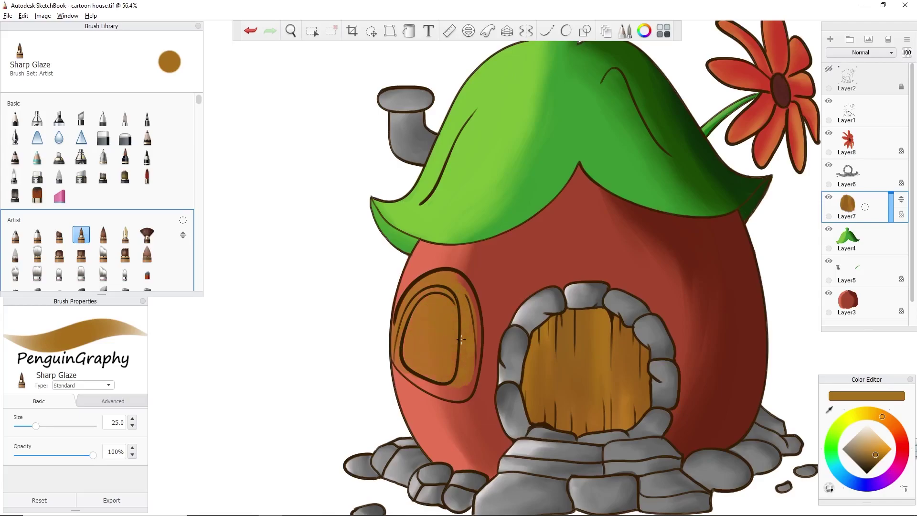
{"action": "left_click_drag", "start_coordinate": [466, 287], "coordinate": [473, 352]}
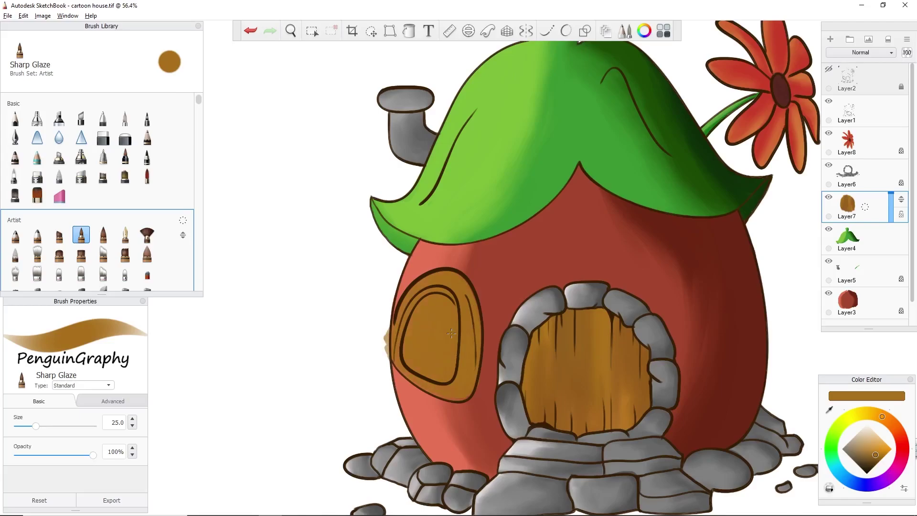
{"action": "scroll", "coordinate": [451, 333], "scroll_direction": "up", "scroll_amount": 4}
{"action": "key", "text": "e"}
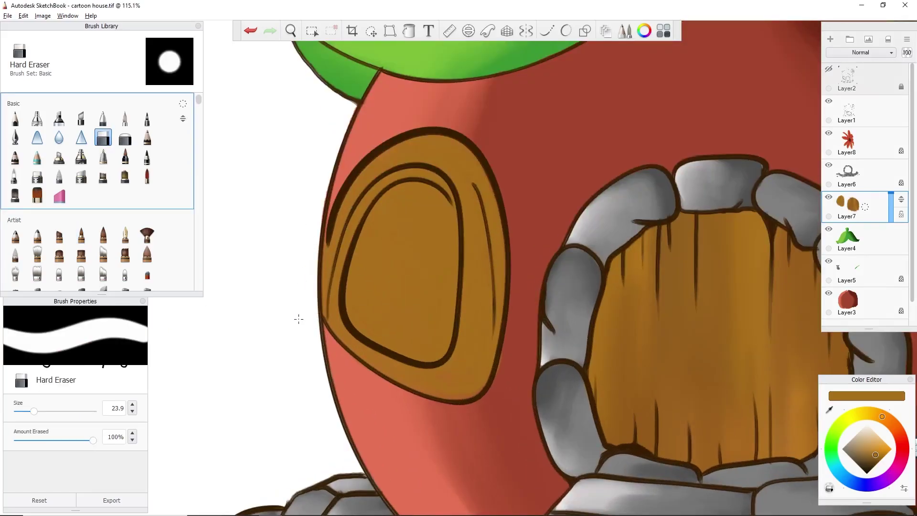
{"action": "key", "text": "e"}
- Shade the right side of the window pane and the inner frame dark brown with a smaller Sharp Glaze brush
{"action": "left_click", "coordinate": [25, 427]}
{"action": "left_click_drag", "start_coordinate": [451, 207], "coordinate": [447, 324]}
{"action": "left_click", "coordinate": [871, 461]}
{"action": "left_click", "coordinate": [113, 401]}
{"action": "left_click_drag", "start_coordinate": [143, 415], "coordinate": [143, 426]}
{"action": "left_click", "coordinate": [94, 444]}
{"action": "mouse_move", "coordinate": [425, 170]}
{"action": "left_mouse_down"}
{"action": "mouse_move", "coordinate": [444, 288]}
{"action": "mouse_move", "coordinate": [452, 281]}
{"action": "mouse_move", "coordinate": [453, 254]}
{"action": "mouse_move", "coordinate": [406, 357]}
{"action": "mouse_move", "coordinate": [438, 319]}
{"action": "mouse_move", "coordinate": [409, 356]}
{"action": "mouse_move", "coordinate": [427, 347]}
{"action": "left_mouse_up"}
{"action": "mouse_move", "coordinate": [363, 215]}
{"action": "left_mouse_down"}
{"action": "mouse_move", "coordinate": [345, 246]}
{"action": "mouse_move", "coordinate": [397, 167]}
{"action": "mouse_move", "coordinate": [350, 240]}
{"action": "mouse_move", "coordinate": [386, 182]}
{"action": "left_mouse_up"}
- Shade the upper edge of the outer window frame with brown sampled from the door, undoing the last stroke
{"action": "left_click", "coordinate": [642, 232], "text": "alt"}
{"action": "mouse_move", "coordinate": [430, 138]}
{"action": "left_mouse_down"}
{"action": "mouse_move", "coordinate": [492, 224]}
{"action": "mouse_move", "coordinate": [495, 320]}
{"action": "mouse_move", "coordinate": [483, 176]}
{"action": "mouse_move", "coordinate": [458, 144]}
{"action": "left_mouse_up"}
{"action": "mouse_move", "coordinate": [370, 160]}
{"action": "left_mouse_down"}
{"action": "mouse_move", "coordinate": [439, 145]}
{"action": "mouse_move", "coordinate": [393, 145]}
{"action": "mouse_move", "coordinate": [424, 142]}
{"action": "left_mouse_up"}
{"action": "key", "text": "ctrl+z"}
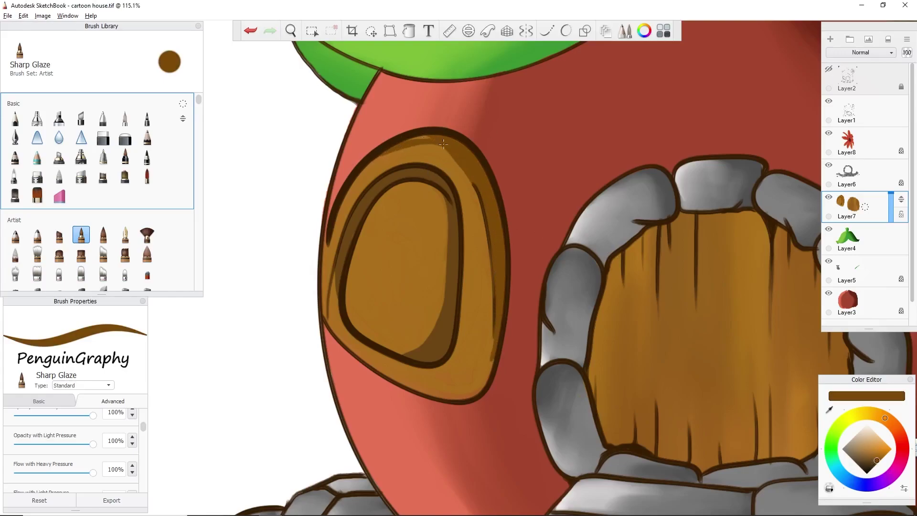
- Paint a light tan highlight over the left side of the window pane and sample the frame's brown
{"action": "left_click", "coordinate": [867, 444]}
{"action": "mouse_move", "coordinate": [379, 234]}
{"action": "left_mouse_down"}
{"action": "mouse_move", "coordinate": [370, 310]}
{"action": "mouse_move", "coordinate": [351, 292]}
{"action": "mouse_move", "coordinate": [399, 252]}
{"action": "mouse_move", "coordinate": [399, 195]}
{"action": "mouse_move", "coordinate": [356, 334]}
{"action": "left_mouse_up"}
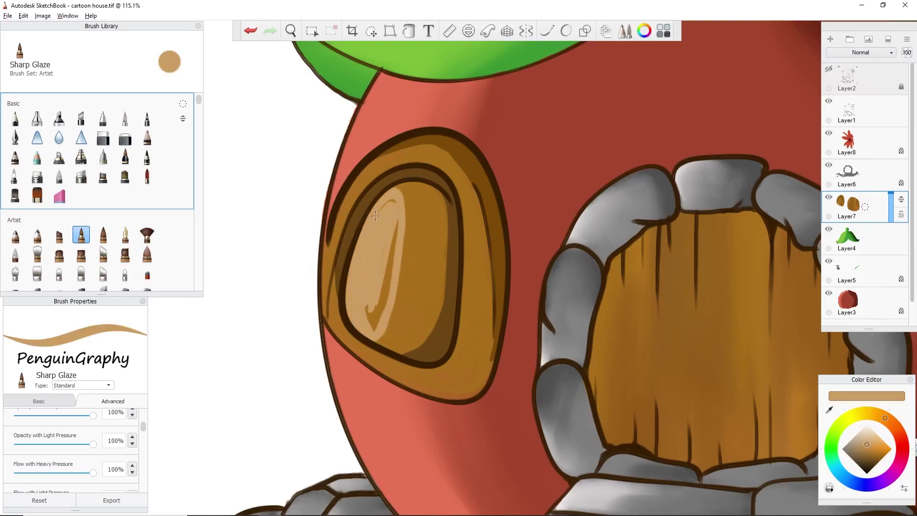
{"action": "left_click_drag", "start_coordinate": [394, 203], "coordinate": [368, 329]}
{"action": "left_click", "coordinate": [439, 372], "text": "alt"}
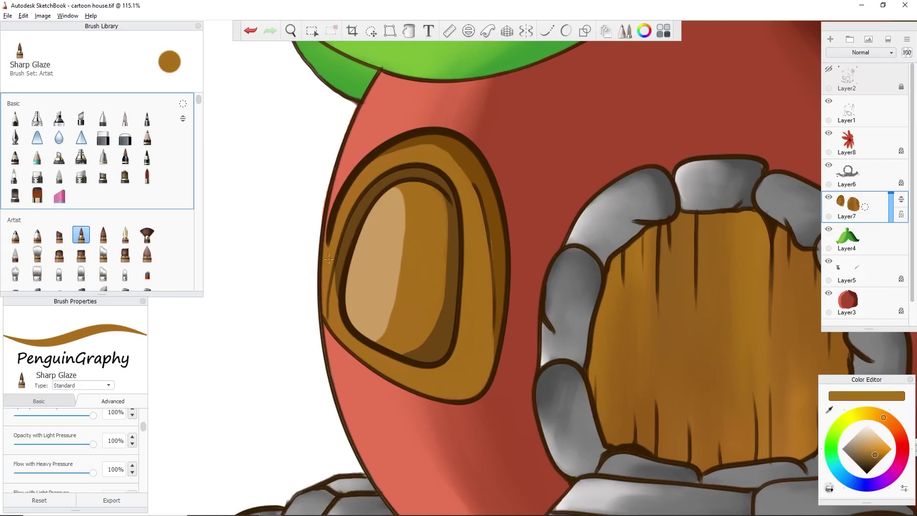
- Blend the shading and highlight on the window pane and outer frame with the Smudge Pen
{"action": "left_click", "coordinate": [59, 176]}
{"action": "mouse_move", "coordinate": [400, 244]}
{"action": "left_mouse_down"}
{"action": "mouse_move", "coordinate": [384, 334]}
{"action": "mouse_move", "coordinate": [397, 192]}
{"action": "mouse_move", "coordinate": [439, 253]}
{"action": "mouse_move", "coordinate": [415, 350]}
{"action": "left_mouse_up"}
{"action": "mouse_move", "coordinate": [437, 206]}
{"action": "left_mouse_down"}
{"action": "mouse_move", "coordinate": [427, 195]}
{"action": "mouse_move", "coordinate": [489, 304]}
{"action": "left_mouse_up"}
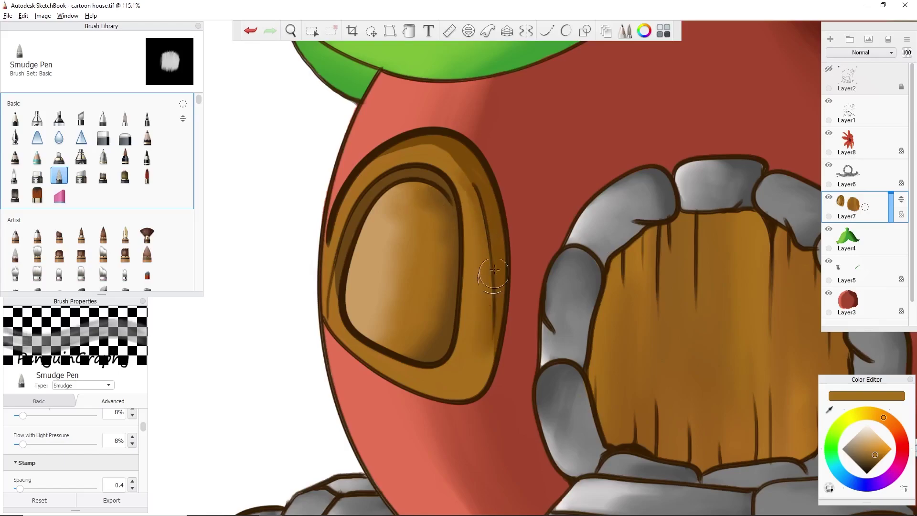
{"action": "mouse_move", "coordinate": [464, 166]}
{"action": "left_mouse_down"}
{"action": "mouse_move", "coordinate": [477, 193]}
{"action": "mouse_move", "coordinate": [328, 276]}
{"action": "mouse_move", "coordinate": [331, 247]}
{"action": "mouse_move", "coordinate": [354, 360]}
{"action": "left_mouse_up"}
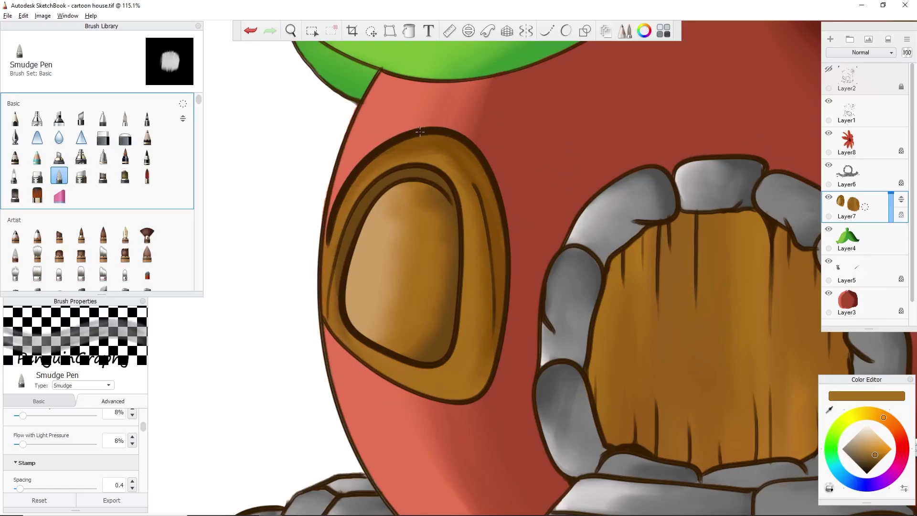
- Smooth the shading of the door arch stones on Layer6 with the Smudge Pen, trying size 9.2 before setting 29.8
{"action": "left_click", "coordinate": [853, 174]}
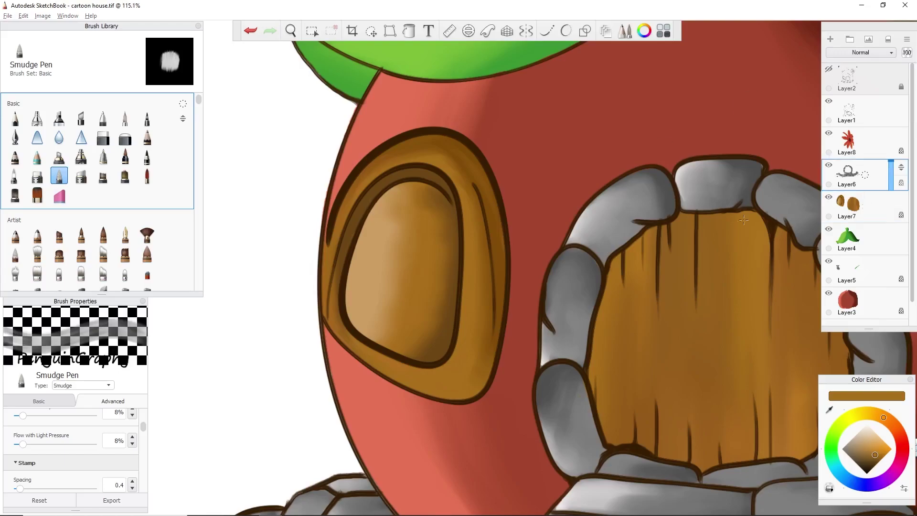
{"action": "left_click", "coordinate": [39, 401]}
{"action": "left_click_drag", "start_coordinate": [36, 427], "coordinate": [24, 427]}
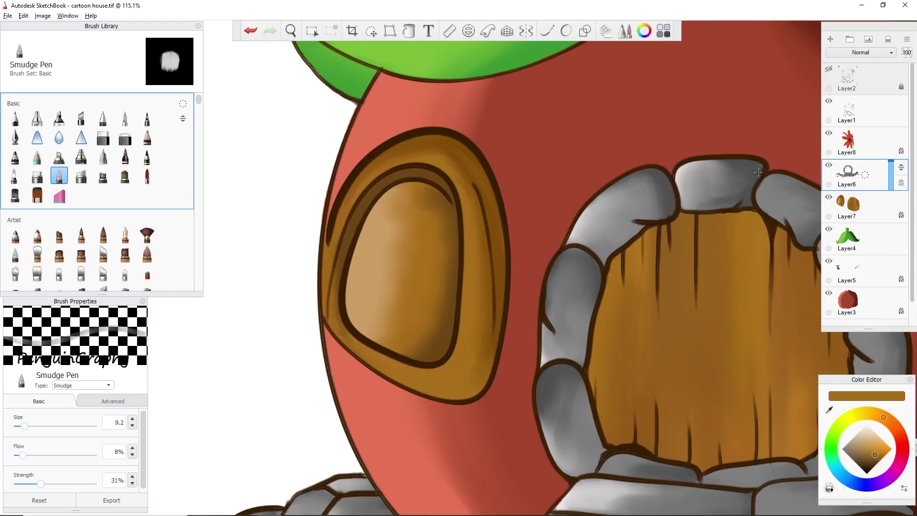
{"action": "left_click", "coordinate": [40, 426]}
{"action": "left_click_drag", "start_coordinate": [604, 205], "coordinate": [613, 218]}
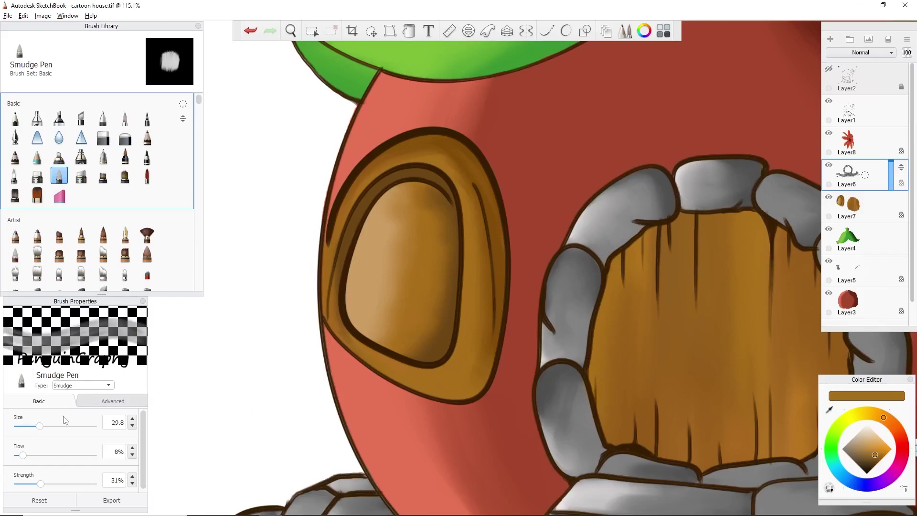
{"action": "scroll", "coordinate": [631, 326], "scroll_direction": "down", "scroll_amount": 5}
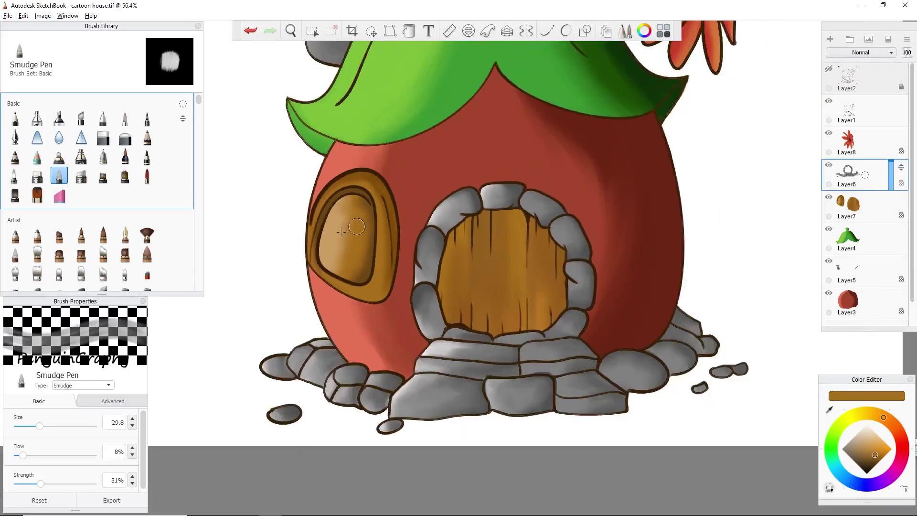
- Draw dark brown crossbars on the window pane on Layer1 with VanGogh_Brush2 at size 15.0, redoing the first horizontal bar
{"action": "left_click", "coordinate": [852, 112]}
{"action": "left_click", "coordinate": [322, 250], "text": "alt"}
{"action": "scroll", "coordinate": [95, 191], "scroll_direction": "down", "scroll_amount": 6}
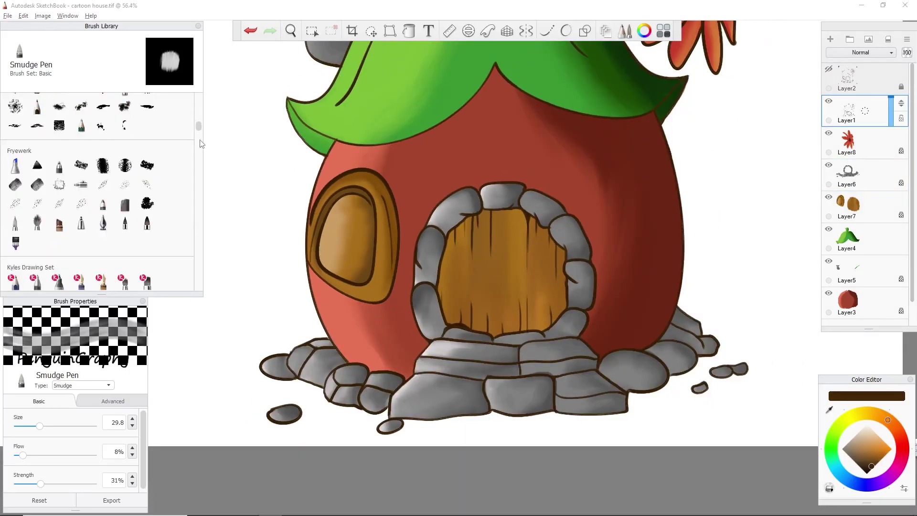
{"action": "left_click", "coordinate": [82, 223]}
{"action": "left_click", "coordinate": [566, 30]}
{"action": "scroll", "coordinate": [323, 234], "scroll_direction": "up", "scroll_amount": 4}
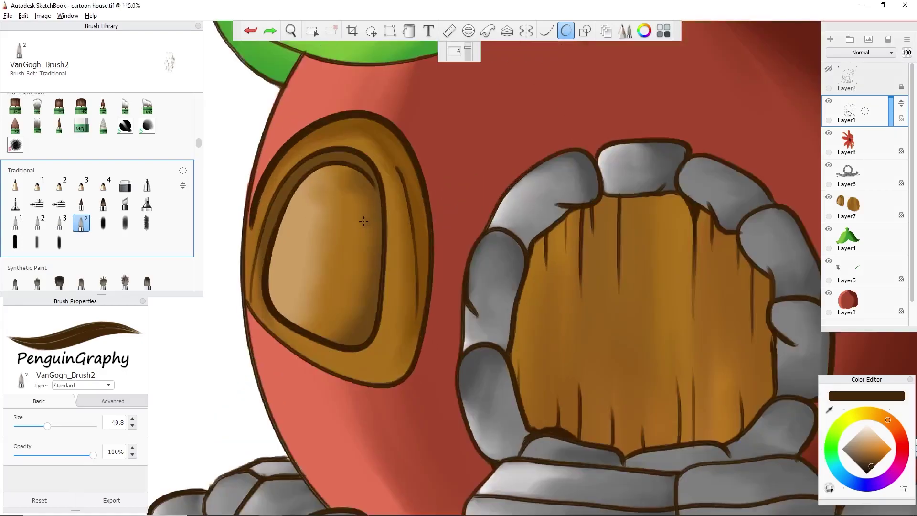
{"action": "left_click", "coordinate": [29, 426]}
{"action": "left_click_drag", "start_coordinate": [274, 247], "coordinate": [338, 255]}
{"action": "key", "text": "ctrl+z"}
{"action": "left_click_drag", "start_coordinate": [335, 165], "coordinate": [305, 329]}
{"action": "scroll", "coordinate": [384, 236], "scroll_direction": "down", "scroll_amount": 9}
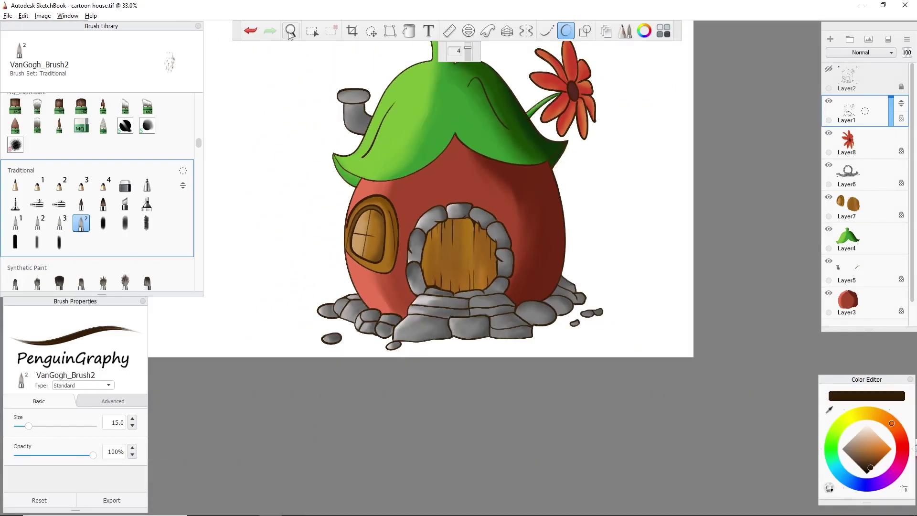
- Make Layer3 active and choose a dark red colour for detailing the house wall
{"action": "left_click", "coordinate": [291, 30]}
{"action": "left_click_drag", "start_coordinate": [318, 67], "coordinate": [375, 171]}
{"action": "scroll", "coordinate": [375, 163], "scroll_direction": "up", "scroll_amount": 1}
{"action": "mouse_move", "coordinate": [370, 114]}
{"action": "left_mouse_down"}
{"action": "mouse_move", "coordinate": [382, 64]}
{"action": "mouse_move", "coordinate": [375, 75]}
{"action": "left_mouse_up"}
{"action": "scroll", "coordinate": [375, 75], "scroll_direction": "up", "scroll_amount": 1}
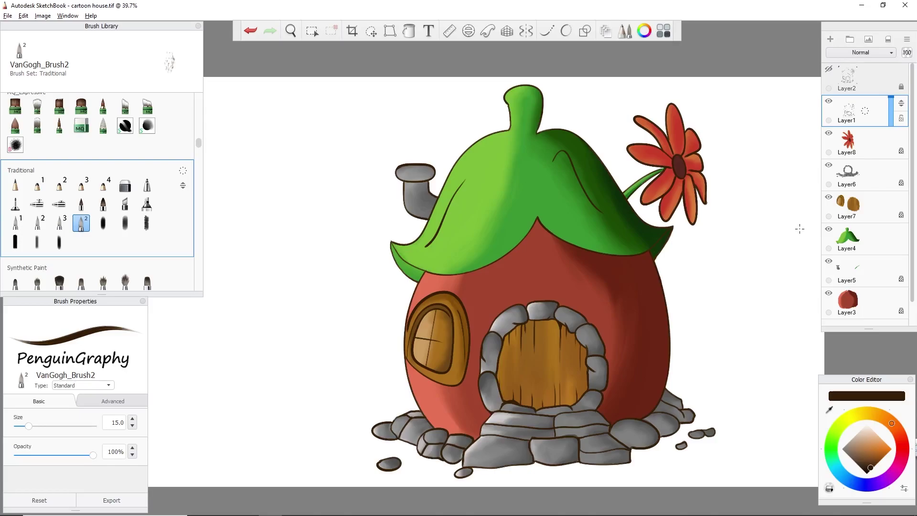
{"action": "left_click", "coordinate": [855, 303]}
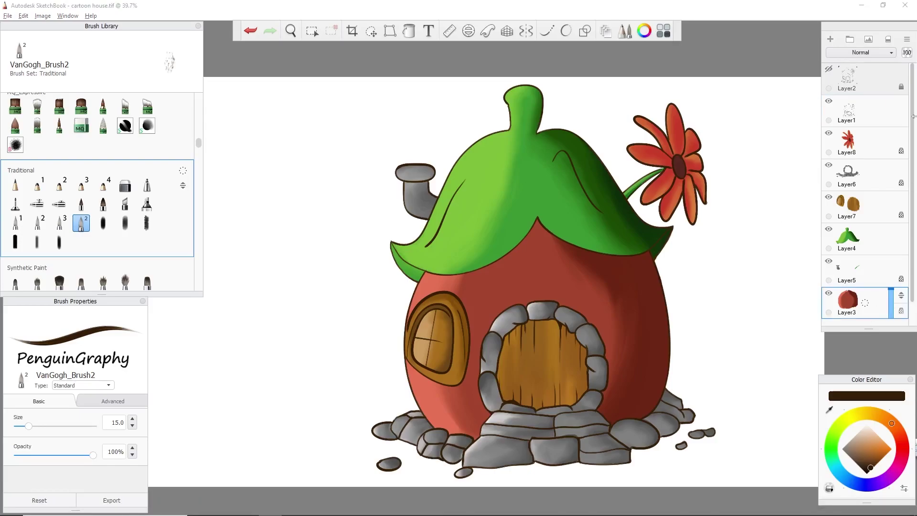
{"action": "left_click", "coordinate": [902, 442]}
{"action": "left_click", "coordinate": [873, 456]}
{"action": "scroll", "coordinate": [102, 191], "scroll_direction": "down", "scroll_amount": 5}
{"action": "left_click", "coordinate": [102, 178]}
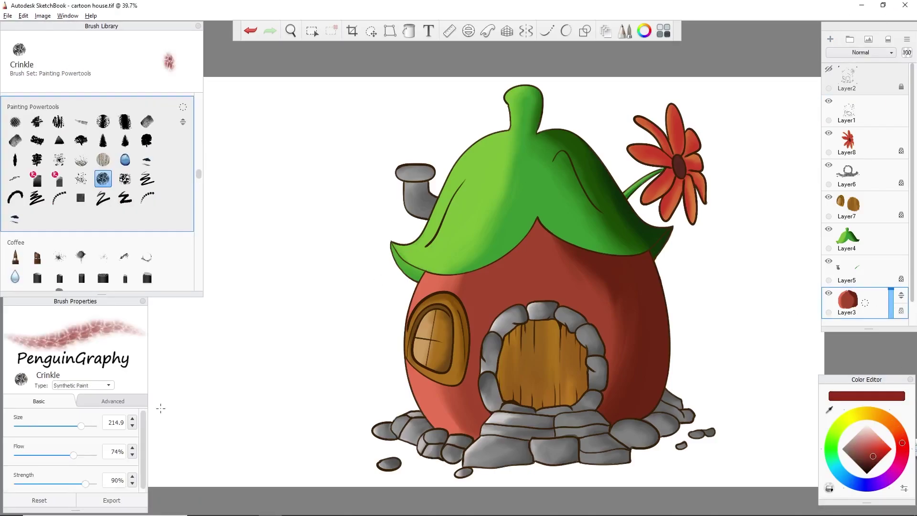
{"action": "left_click", "coordinate": [58, 121]}
{"action": "left_click_drag", "start_coordinate": [641, 375], "coordinate": [664, 373]}
{"action": "left_click_drag", "start_coordinate": [641, 384], "coordinate": [663, 381]}
{"action": "key", "text": "ctrl+z"}
{"action": "key", "text": "ctrl+z"}
- Paint dark maroon bricks on the lower right wall with Kyles Acrylic Paintbrush, reduced from size 86.1 to 45.4
{"action": "left_click", "coordinate": [871, 465]}
{"action": "left_click_drag", "start_coordinate": [199, 174], "coordinate": [198, 134]}
{"action": "left_click", "coordinate": [147, 103]}
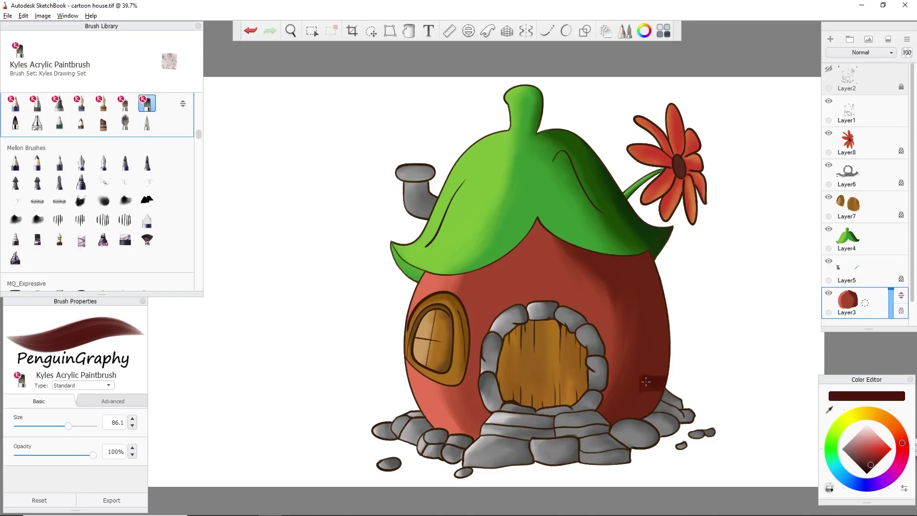
{"action": "left_click_drag", "start_coordinate": [650, 358], "coordinate": [651, 359]}
{"action": "left_click_drag", "start_coordinate": [610, 405], "coordinate": [619, 407]}
{"action": "scroll", "coordinate": [678, 373], "scroll_direction": "up", "scroll_amount": 3}
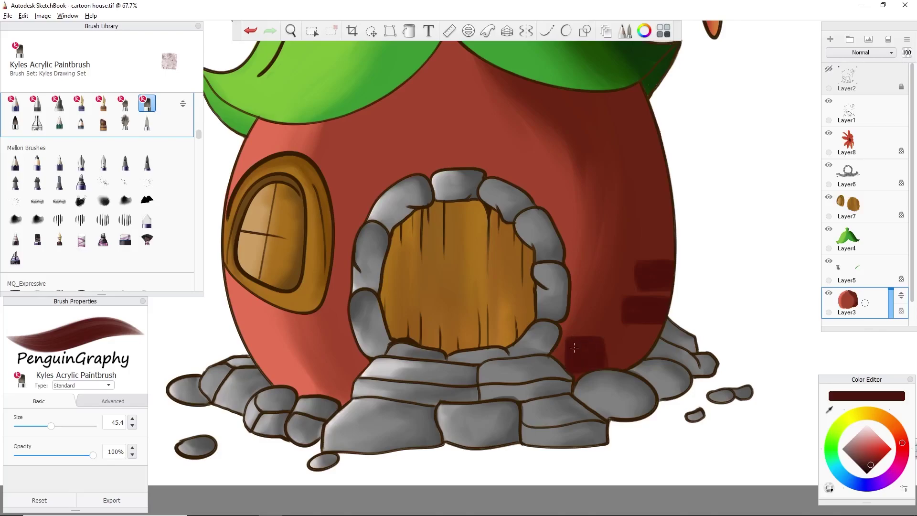
{"action": "left_click_drag", "start_coordinate": [628, 349], "coordinate": [614, 338]}
- Add more dark maroon bricks higher up the wall beside the door arch and a few below the window
{"action": "mouse_move", "coordinate": [601, 217]}
{"action": "left_mouse_down"}
{"action": "mouse_move", "coordinate": [643, 213]}
{"action": "mouse_move", "coordinate": [598, 219]}
{"action": "mouse_move", "coordinate": [601, 232]}
{"action": "mouse_move", "coordinate": [625, 232]}
{"action": "mouse_move", "coordinate": [636, 217]}
{"action": "mouse_move", "coordinate": [610, 215]}
{"action": "left_mouse_up"}
{"action": "mouse_move", "coordinate": [633, 185]}
{"action": "left_mouse_down"}
{"action": "mouse_move", "coordinate": [662, 195]}
{"action": "mouse_move", "coordinate": [643, 200]}
{"action": "left_mouse_up"}
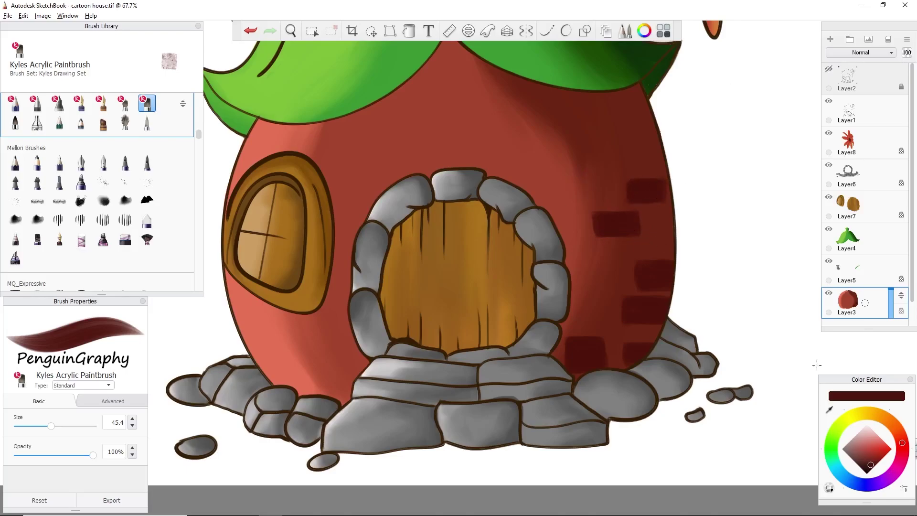
{"action": "mouse_move", "coordinate": [601, 177]}
{"action": "left_mouse_down"}
{"action": "mouse_move", "coordinate": [571, 198]}
{"action": "mouse_move", "coordinate": [604, 179]}
{"action": "left_mouse_up"}
{"action": "mouse_move", "coordinate": [579, 282]}
{"action": "left_mouse_down"}
{"action": "mouse_move", "coordinate": [612, 282]}
{"action": "mouse_move", "coordinate": [603, 277]}
{"action": "left_mouse_up"}
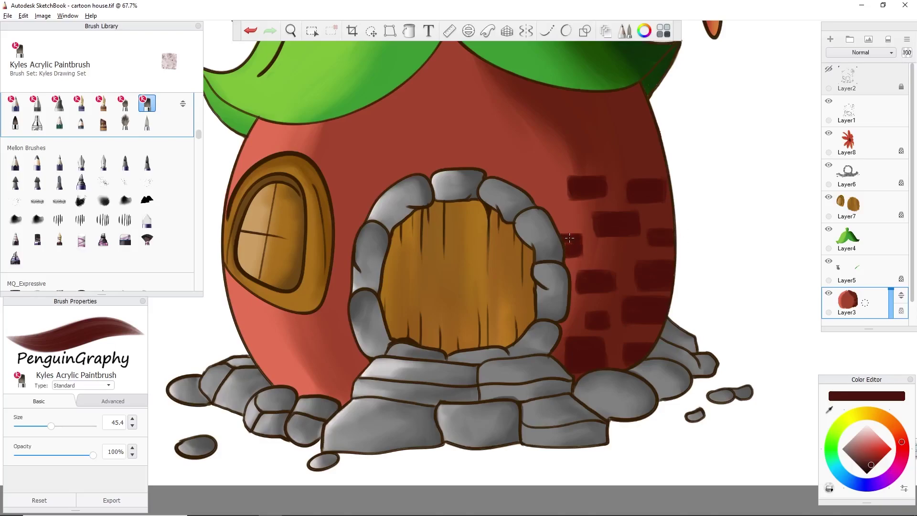
{"action": "scroll", "coordinate": [487, 362], "scroll_direction": "down", "scroll_amount": 4}
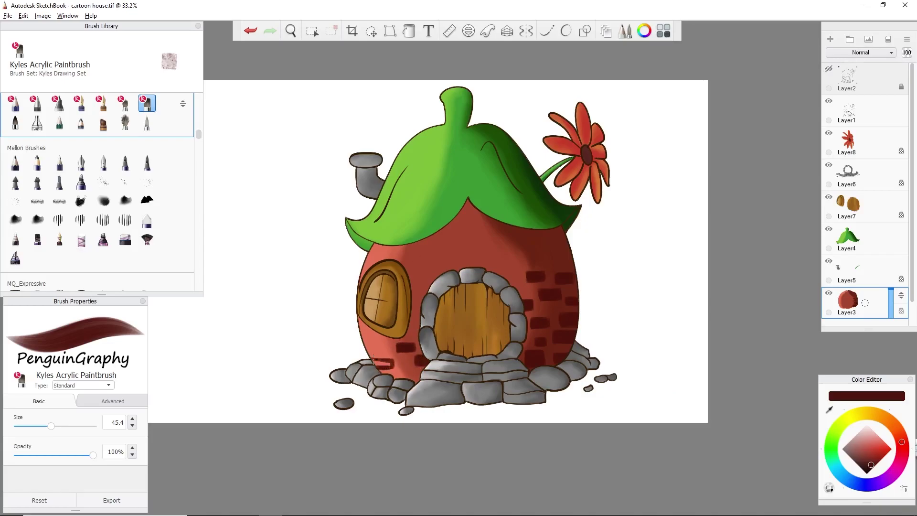
- Place a new empty layer for the grass beneath all the house layers, just above the background
{"action": "left_click", "coordinate": [290, 31]}
{"action": "left_click_drag", "start_coordinate": [323, 89], "coordinate": [372, 102]}
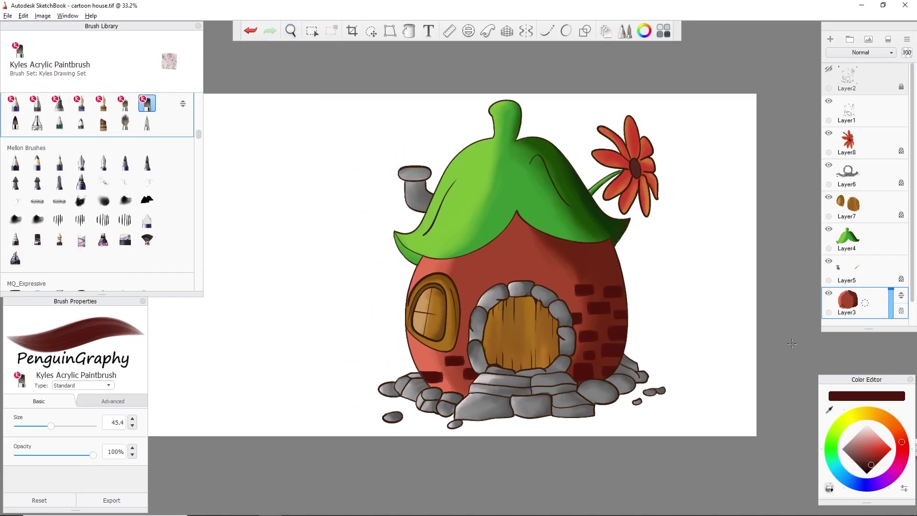
{"action": "scroll", "coordinate": [881, 284], "scroll_direction": "down", "scroll_amount": 1}
{"action": "left_click_drag", "start_coordinate": [865, 277], "coordinate": [902, 272]}
{"action": "scroll", "coordinate": [902, 271], "scroll_direction": "down", "scroll_amount": 1}
{"action": "left_click_drag", "start_coordinate": [902, 239], "coordinate": [901, 271]}
- Paint dark green ground around the base of the house with Kyles Acrylic Paintbrush, enlarged to size 96.5
{"action": "left_click", "coordinate": [832, 444]}
{"action": "key", "text": "bracketright"}
{"action": "left_click_drag", "start_coordinate": [416, 372], "coordinate": [522, 435]}
{"action": "key", "text": "bracketright"}
{"action": "mouse_move", "coordinate": [372, 373]}
{"action": "left_mouse_down"}
{"action": "mouse_move", "coordinate": [334, 413]}
{"action": "mouse_move", "coordinate": [721, 428]}
{"action": "mouse_move", "coordinate": [621, 374]}
{"action": "mouse_move", "coordinate": [474, 380]}
{"action": "mouse_move", "coordinate": [359, 436]}
{"action": "mouse_move", "coordinate": [308, 436]}
{"action": "left_mouse_up"}
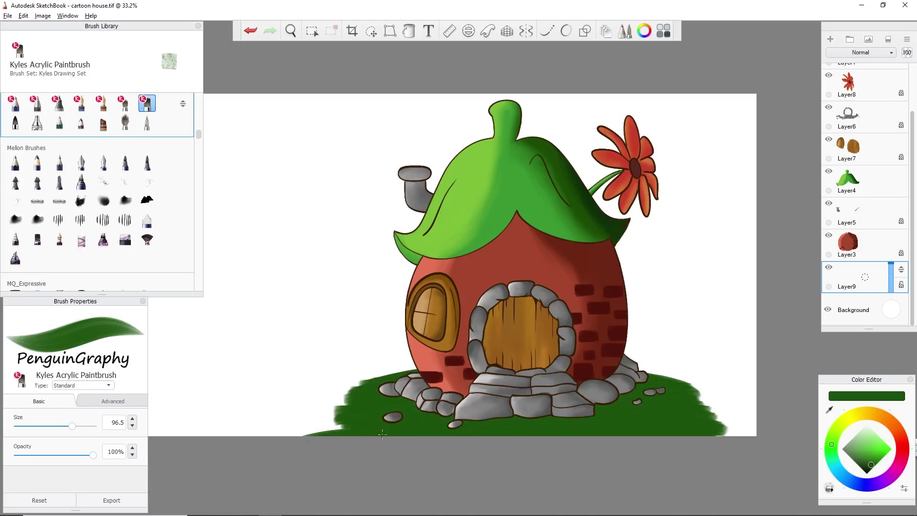
- Paint lighter green patches on the grass in front of the steps and around the ground stones
{"action": "left_click", "coordinate": [865, 450]}
{"action": "left_click_drag", "start_coordinate": [642, 410], "coordinate": [639, 402]}
{"action": "left_click_drag", "start_coordinate": [449, 429], "coordinate": [375, 406]}
{"action": "left_click_drag", "start_coordinate": [599, 415], "coordinate": [655, 393]}
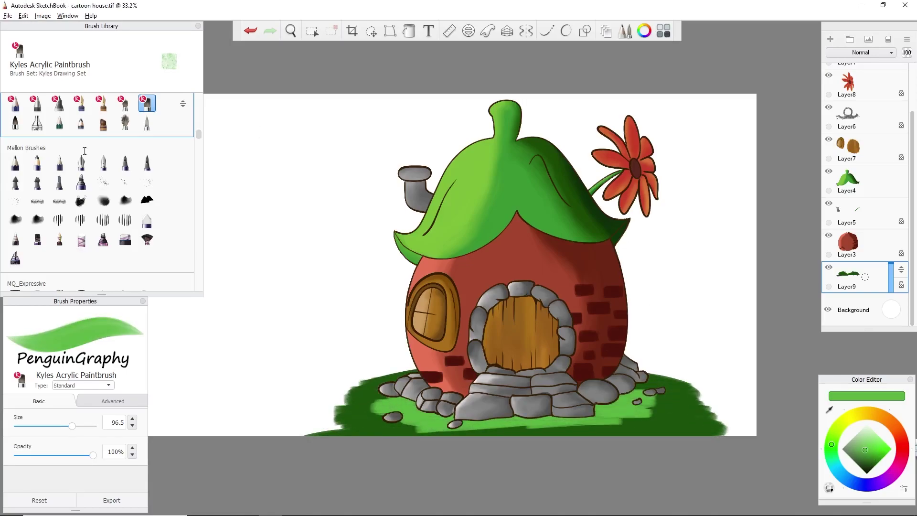
- Blend the light and dark green patches across the grass with the Smudge Pen
{"action": "scroll", "coordinate": [98, 141], "scroll_direction": "up", "scroll_amount": 10}
{"action": "left_click", "coordinate": [60, 176]}
{"action": "mouse_move", "coordinate": [360, 409]}
{"action": "left_mouse_down"}
{"action": "mouse_move", "coordinate": [440, 427]}
{"action": "mouse_move", "coordinate": [668, 401]}
{"action": "mouse_move", "coordinate": [716, 384]}
{"action": "mouse_move", "coordinate": [736, 420]}
{"action": "mouse_move", "coordinate": [723, 404]}
{"action": "left_mouse_up"}
{"action": "mouse_move", "coordinate": [394, 406]}
{"action": "left_mouse_down"}
{"action": "mouse_move", "coordinate": [332, 382]}
{"action": "mouse_move", "coordinate": [313, 416]}
{"action": "left_mouse_up"}
{"action": "left_click_drag", "start_coordinate": [416, 429], "coordinate": [688, 410]}
- Paint over the grass on both sides and in front of the house with sampled greens, using a larger Basic brush
{"action": "left_click", "coordinate": [125, 118]}
{"action": "left_click", "coordinate": [372, 420], "text": "alt"}
{"action": "left_click_drag", "start_coordinate": [35, 426], "coordinate": [50, 426]}
{"action": "mouse_move", "coordinate": [413, 372]}
{"action": "left_mouse_down"}
{"action": "mouse_move", "coordinate": [346, 384]}
{"action": "mouse_move", "coordinate": [306, 430]}
{"action": "left_mouse_up"}
{"action": "mouse_move", "coordinate": [305, 430]}
{"action": "left_mouse_down"}
{"action": "mouse_move", "coordinate": [746, 432]}
{"action": "mouse_move", "coordinate": [669, 382]}
{"action": "mouse_move", "coordinate": [713, 407]}
{"action": "left_mouse_up"}
{"action": "left_click", "coordinate": [417, 418], "text": "alt"}
{"action": "mouse_move", "coordinate": [382, 396]}
{"action": "left_mouse_down"}
{"action": "mouse_move", "coordinate": [430, 423]}
{"action": "mouse_move", "coordinate": [683, 406]}
{"action": "mouse_move", "coordinate": [616, 415]}
{"action": "left_mouse_up"}
- Blend the repainted grass and soften its outer edges on both sides with the Smudge Pen
{"action": "left_click", "coordinate": [59, 177]}
{"action": "mouse_move", "coordinate": [382, 389]}
{"action": "left_mouse_down"}
{"action": "mouse_move", "coordinate": [353, 416]}
{"action": "mouse_move", "coordinate": [621, 435]}
{"action": "mouse_move", "coordinate": [707, 402]}
{"action": "left_mouse_up"}
{"action": "mouse_move", "coordinate": [636, 382]}
{"action": "left_mouse_down"}
{"action": "mouse_move", "coordinate": [703, 378]}
{"action": "mouse_move", "coordinate": [692, 371]}
{"action": "mouse_move", "coordinate": [736, 396]}
{"action": "mouse_move", "coordinate": [744, 425]}
{"action": "mouse_move", "coordinate": [678, 372]}
{"action": "mouse_move", "coordinate": [406, 371]}
{"action": "mouse_move", "coordinate": [305, 411]}
{"action": "mouse_move", "coordinate": [444, 367]}
{"action": "left_mouse_up"}
{"action": "left_click_drag", "start_coordinate": [346, 375], "coordinate": [291, 428]}
{"action": "mouse_move", "coordinate": [313, 385]}
{"action": "left_mouse_down"}
{"action": "mouse_move", "coordinate": [293, 430]}
{"action": "mouse_move", "coordinate": [300, 430]}
{"action": "left_mouse_up"}
{"action": "mouse_move", "coordinate": [712, 373]}
{"action": "left_mouse_down"}
{"action": "mouse_move", "coordinate": [747, 432]}
{"action": "mouse_move", "coordinate": [747, 363]}
{"action": "mouse_move", "coordinate": [751, 421]}
{"action": "left_mouse_up"}
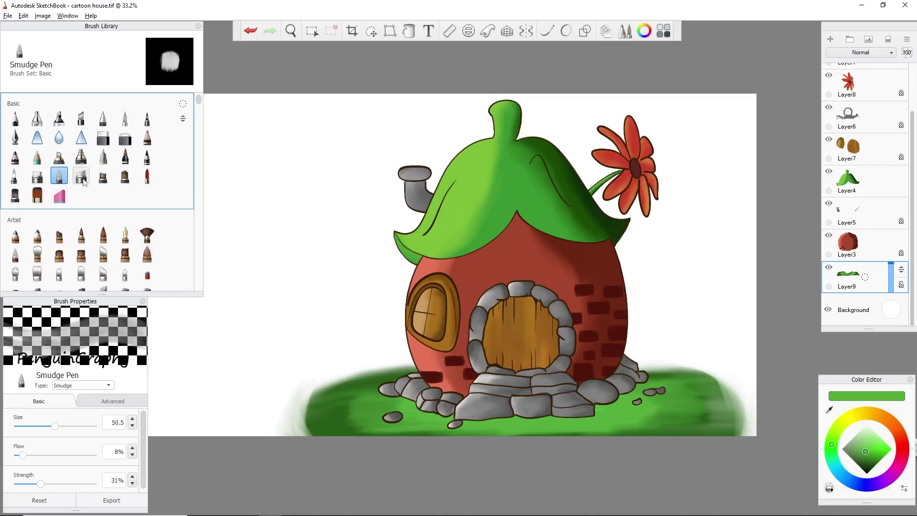
- Brush slanted grass texture strokes across the front and right side of the lawn with an enlarged Designer set brush
{"action": "scroll", "coordinate": [92, 204], "scroll_direction": "down", "scroll_amount": 5}
{"action": "left_click", "coordinate": [37, 192]}
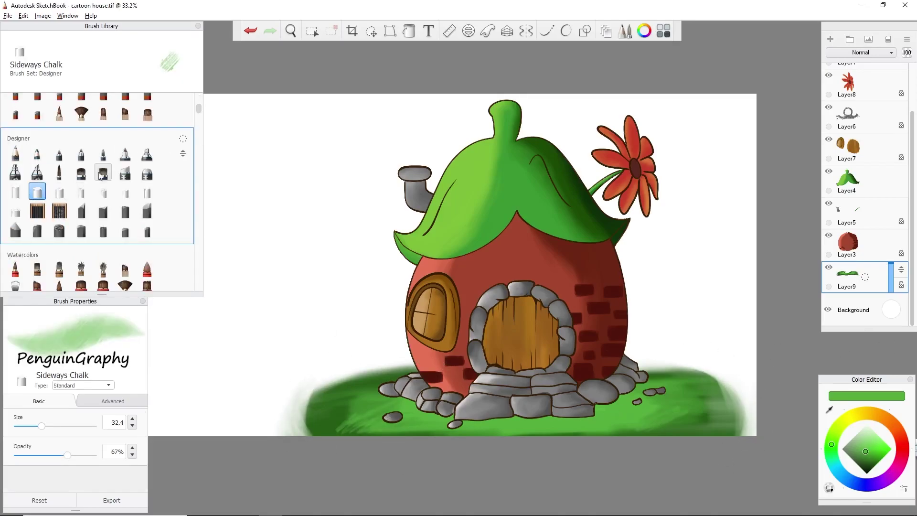
{"action": "left_click", "coordinate": [103, 173]}
{"action": "left_click_drag", "start_coordinate": [38, 426], "coordinate": [54, 426]}
{"action": "mouse_move", "coordinate": [374, 411]}
{"action": "left_mouse_down"}
{"action": "mouse_move", "coordinate": [319, 428]}
{"action": "mouse_move", "coordinate": [350, 435]}
{"action": "left_mouse_up"}
{"action": "left_click_drag", "start_coordinate": [440, 416], "coordinate": [404, 431]}
{"action": "left_click_drag", "start_coordinate": [566, 418], "coordinate": [524, 435]}
{"action": "left_click_drag", "start_coordinate": [626, 409], "coordinate": [573, 435]}
{"action": "left_click_drag", "start_coordinate": [725, 377], "coordinate": [671, 400]}
{"action": "left_click_drag", "start_coordinate": [703, 408], "coordinate": [653, 435]}
- Blend the grass strokes across the front and sides of the lawn with the Hardline brush
{"action": "left_click", "coordinate": [147, 210]}
{"action": "mouse_move", "coordinate": [349, 416]}
{"action": "left_mouse_down"}
{"action": "mouse_move", "coordinate": [391, 368]}
{"action": "mouse_move", "coordinate": [334, 382]}
{"action": "mouse_move", "coordinate": [394, 390]}
{"action": "left_mouse_up"}
{"action": "mouse_move", "coordinate": [643, 427]}
{"action": "left_mouse_down"}
{"action": "mouse_move", "coordinate": [737, 368]}
{"action": "mouse_move", "coordinate": [710, 412]}
{"action": "left_mouse_up"}
{"action": "left_click_drag", "start_coordinate": [612, 432], "coordinate": [480, 424]}
{"action": "left_click_drag", "start_coordinate": [604, 417], "coordinate": [663, 419]}
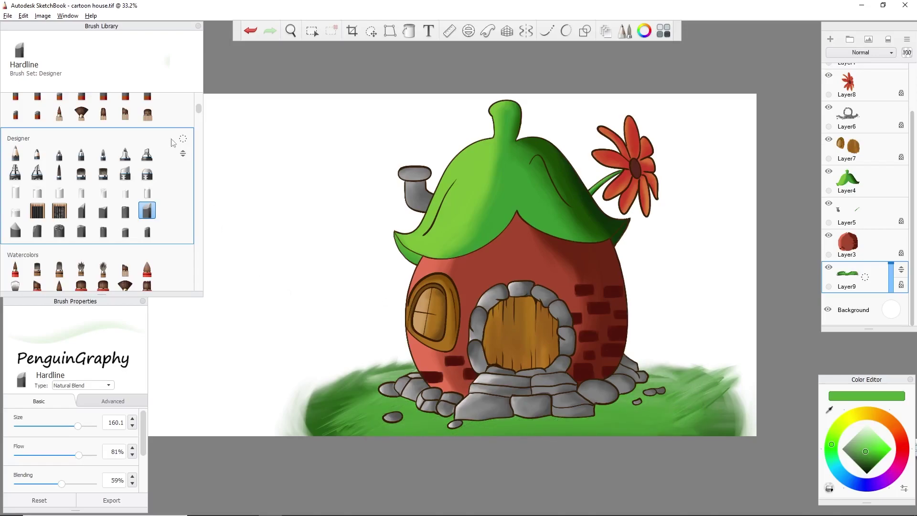
{"action": "scroll", "coordinate": [174, 172], "scroll_direction": "down", "scroll_amount": 4}
{"action": "left_click", "coordinate": [59, 247]}
{"action": "left_click", "coordinate": [82, 385]}
{"action": "left_click", "coordinate": [72, 191]}
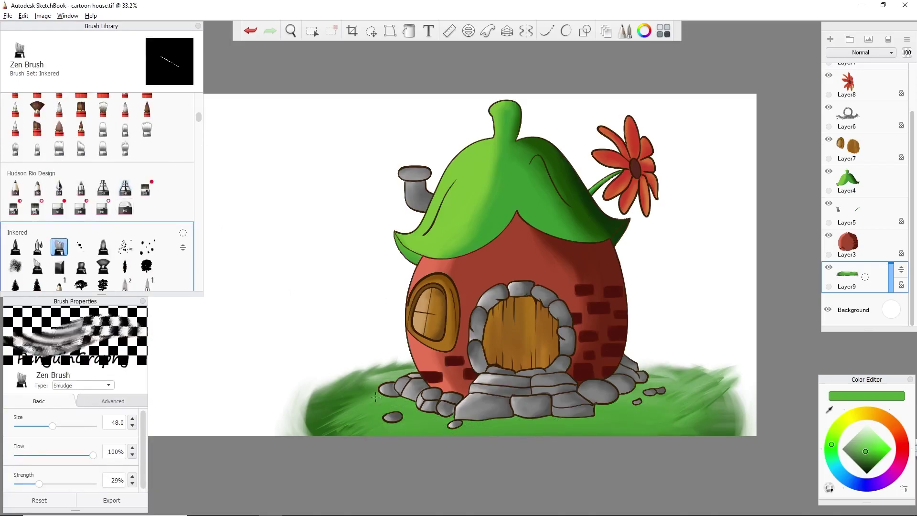
{"action": "left_click", "coordinate": [147, 247]}
{"action": "left_click", "coordinate": [199, 179]}
- Set Kyles Wet Media Brush to the Smudge type and spread the grass outward with soft edges on both sides
{"action": "left_click", "coordinate": [125, 282]}
{"action": "left_click", "coordinate": [83, 385]}
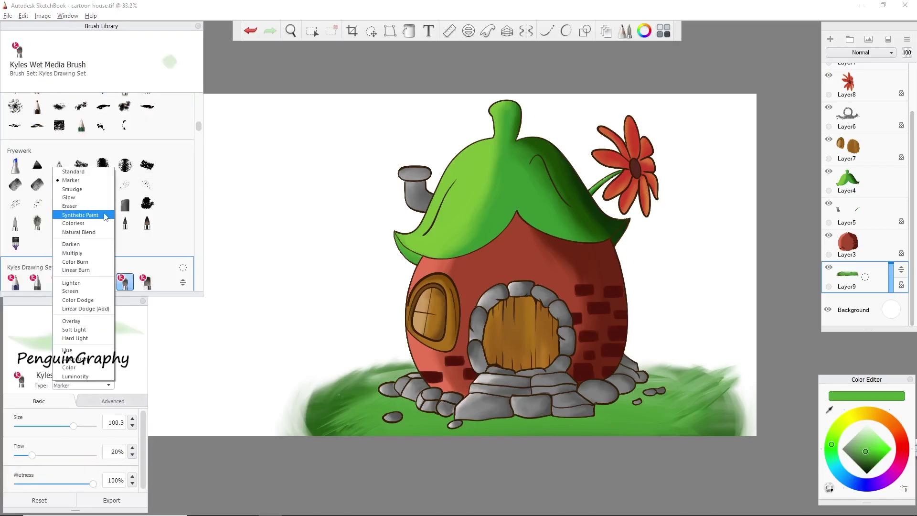
{"action": "left_click", "coordinate": [72, 189]}
{"action": "mouse_move", "coordinate": [377, 421]}
{"action": "left_mouse_down"}
{"action": "mouse_move", "coordinate": [306, 415]}
{"action": "mouse_move", "coordinate": [363, 383]}
{"action": "mouse_move", "coordinate": [330, 420]}
{"action": "mouse_move", "coordinate": [362, 426]}
{"action": "left_mouse_up"}
{"action": "mouse_move", "coordinate": [726, 382]}
{"action": "left_mouse_down"}
{"action": "mouse_move", "coordinate": [641, 368]}
{"action": "mouse_move", "coordinate": [736, 430]}
{"action": "mouse_move", "coordinate": [635, 363]}
{"action": "mouse_move", "coordinate": [770, 436]}
{"action": "mouse_move", "coordinate": [721, 431]}
{"action": "mouse_move", "coordinate": [679, 385]}
{"action": "left_mouse_up"}
{"action": "mouse_move", "coordinate": [334, 421]}
{"action": "left_mouse_down"}
{"action": "mouse_move", "coordinate": [280, 427]}
{"action": "mouse_move", "coordinate": [386, 442]}
{"action": "mouse_move", "coordinate": [344, 397]}
{"action": "mouse_move", "coordinate": [267, 415]}
{"action": "left_mouse_up"}
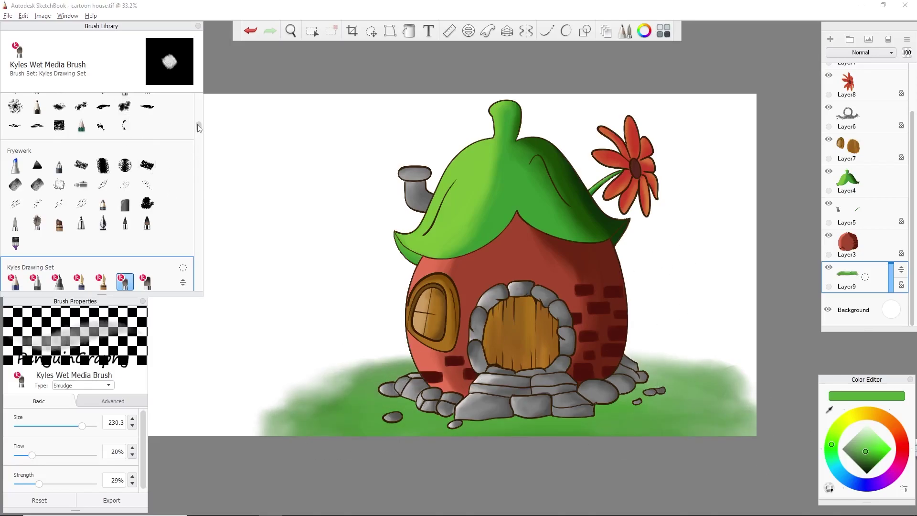
- Texture the front and right of the lawn in green with the Surface Snow 4 brush from the Inkered set
{"action": "scroll", "coordinate": [176, 143], "scroll_direction": "up", "scroll_amount": 3}
{"action": "left_click", "coordinate": [81, 203]}
{"action": "left_click", "coordinate": [103, 202]}
{"action": "mouse_move", "coordinate": [368, 397]}
{"action": "left_mouse_down"}
{"action": "mouse_move", "coordinate": [317, 436]}
{"action": "mouse_move", "coordinate": [456, 432]}
{"action": "left_mouse_up"}
{"action": "mouse_move", "coordinate": [657, 431]}
{"action": "left_mouse_down"}
{"action": "mouse_move", "coordinate": [704, 425]}
{"action": "mouse_move", "coordinate": [585, 429]}
{"action": "left_mouse_up"}
{"action": "mouse_move", "coordinate": [674, 404]}
{"action": "left_mouse_down"}
{"action": "mouse_move", "coordinate": [724, 397]}
{"action": "mouse_move", "coordinate": [754, 409]}
{"action": "mouse_move", "coordinate": [738, 399]}
{"action": "left_mouse_up"}
- Add lighter green Surface Snow 4 patches to the lawn's front right and beside the left ground stones
{"action": "left_click", "coordinate": [870, 445]}
{"action": "left_click_drag", "start_coordinate": [647, 421], "coordinate": [733, 430]}
{"action": "left_click_drag", "start_coordinate": [406, 389], "coordinate": [375, 415]}
- Add mid-green Surface Snow 4 texture across the lawn and along its upper edges on both sides of the house
{"action": "left_click", "coordinate": [867, 456]}
{"action": "left_click_drag", "start_coordinate": [655, 374], "coordinate": [736, 390]}
{"action": "left_click_drag", "start_coordinate": [658, 386], "coordinate": [604, 403]}
{"action": "left_click_drag", "start_coordinate": [396, 380], "coordinate": [329, 396]}
{"action": "left_click_drag", "start_coordinate": [735, 416], "coordinate": [404, 404]}
{"action": "left_click_drag", "start_coordinate": [412, 367], "coordinate": [270, 420]}
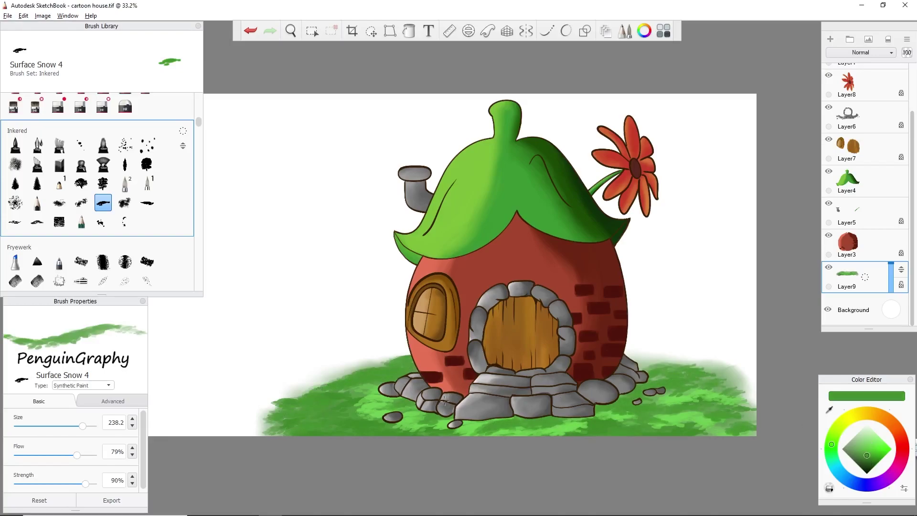
{"action": "left_click_drag", "start_coordinate": [643, 364], "coordinate": [740, 398]}
- Add bright green Surface Snow 4 highlights to the front grass and the lawn's upper edges beside the house
{"action": "left_click", "coordinate": [867, 449]}
{"action": "left_click_drag", "start_coordinate": [576, 430], "coordinate": [637, 414]}
{"action": "mouse_move", "coordinate": [343, 382]}
{"action": "left_mouse_down"}
{"action": "mouse_move", "coordinate": [306, 370]}
{"action": "mouse_move", "coordinate": [396, 363]}
{"action": "left_mouse_up"}
{"action": "mouse_move", "coordinate": [645, 363]}
{"action": "left_mouse_down"}
{"action": "mouse_move", "coordinate": [691, 361]}
{"action": "mouse_move", "coordinate": [703, 385]}
{"action": "mouse_move", "coordinate": [637, 383]}
{"action": "left_mouse_up"}
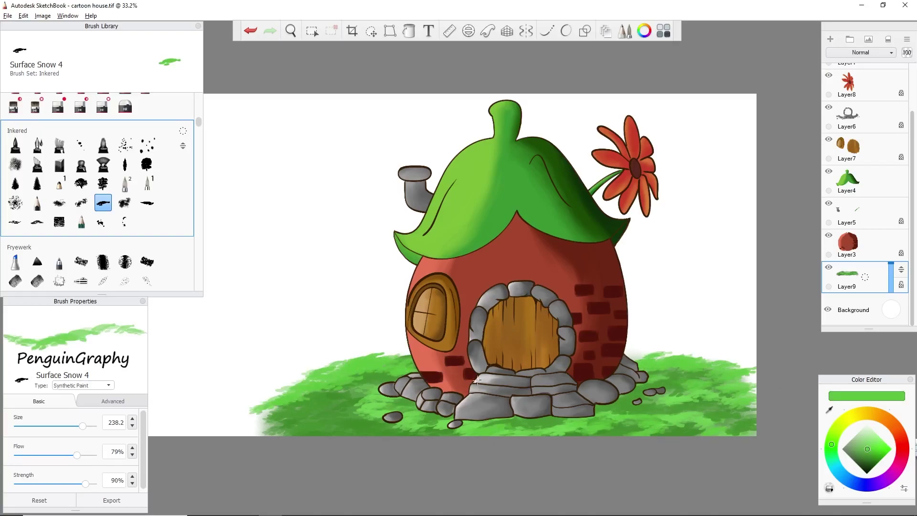
- On a new layer beneath the grass, paint a light blue sky behind the house with VanGogh_Brush2 at size 199.3
{"action": "left_click", "coordinate": [830, 39]}
{"action": "left_click_drag", "start_coordinate": [851, 277], "coordinate": [851, 334]}
{"action": "left_click", "coordinate": [839, 472]}
{"action": "left_click", "coordinate": [864, 443]}
{"action": "left_click", "coordinate": [125, 183]}
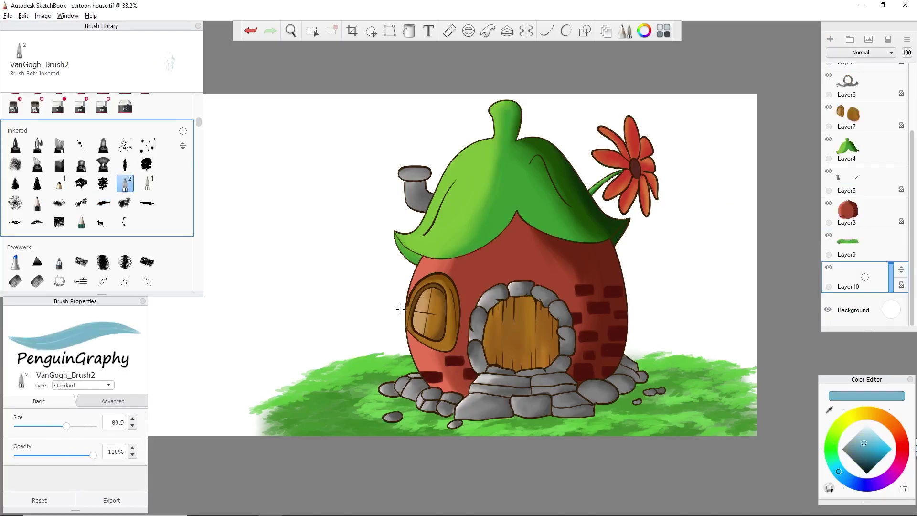
{"action": "mouse_move", "coordinate": [340, 340]}
{"action": "left_mouse_down"}
{"action": "mouse_move", "coordinate": [693, 325]}
{"action": "mouse_move", "coordinate": [659, 211]}
{"action": "mouse_move", "coordinate": [430, 105]}
{"action": "mouse_move", "coordinate": [387, 338]}
{"action": "mouse_move", "coordinate": [736, 205]}
{"action": "mouse_move", "coordinate": [726, 301]}
{"action": "mouse_move", "coordinate": [329, 344]}
{"action": "mouse_move", "coordinate": [296, 267]}
{"action": "mouse_move", "coordinate": [363, 220]}
{"action": "mouse_move", "coordinate": [442, 266]}
{"action": "mouse_move", "coordinate": [394, 238]}
{"action": "left_mouse_up"}
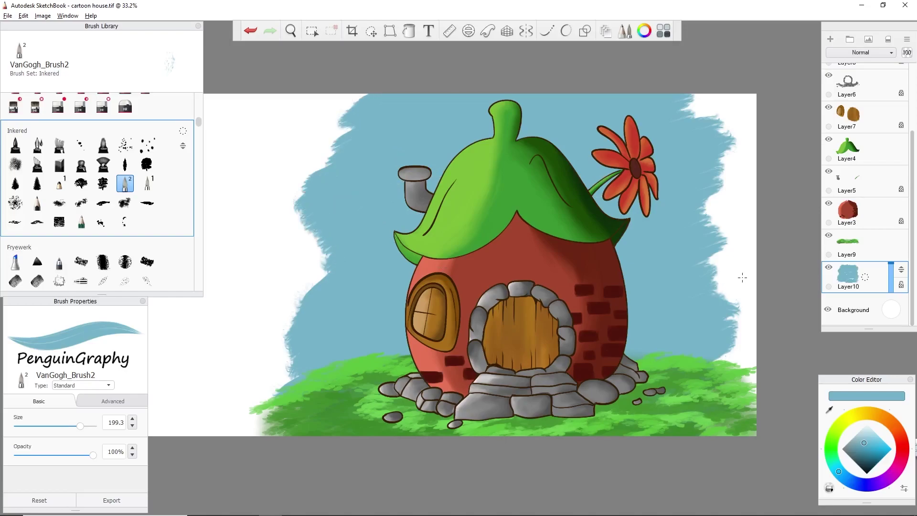
- Soften the left and right edges of the blue sky with the Smudge Pen at size 82.3
{"action": "scroll", "coordinate": [46, 150], "scroll_direction": "up", "scroll_amount": 10}
{"action": "left_click", "coordinate": [58, 176]}
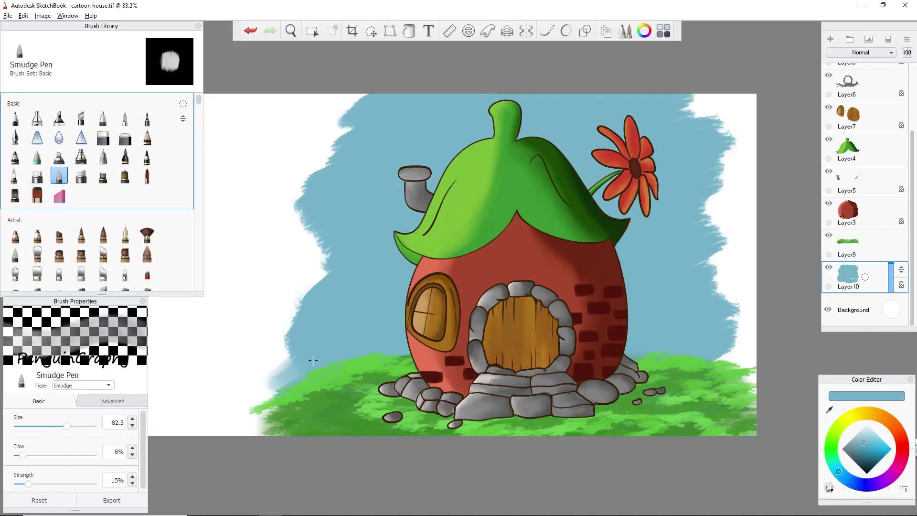
{"action": "mouse_move", "coordinate": [354, 274]}
{"action": "left_mouse_down"}
{"action": "mouse_move", "coordinate": [291, 224]}
{"action": "mouse_move", "coordinate": [349, 105]}
{"action": "mouse_move", "coordinate": [337, 98]}
{"action": "left_mouse_up"}
{"action": "mouse_move", "coordinate": [654, 98]}
{"action": "left_mouse_down"}
{"action": "mouse_move", "coordinate": [697, 114]}
{"action": "mouse_move", "coordinate": [740, 152]}
{"action": "mouse_move", "coordinate": [711, 306]}
{"action": "mouse_move", "coordinate": [693, 277]}
{"action": "mouse_move", "coordinate": [723, 85]}
{"action": "left_mouse_up"}
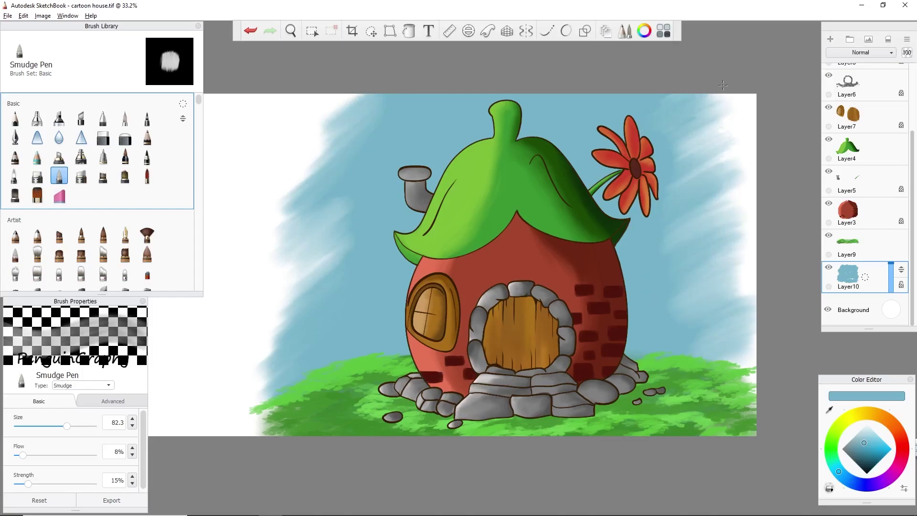
- Try pale blue clouds on a new layer above the sky with the Cloud 2 brush from the Inkered set
{"action": "left_click", "coordinate": [830, 39]}
{"action": "left_click", "coordinate": [865, 432]}
{"action": "left_click_drag", "start_coordinate": [198, 103], "coordinate": [197, 130]}
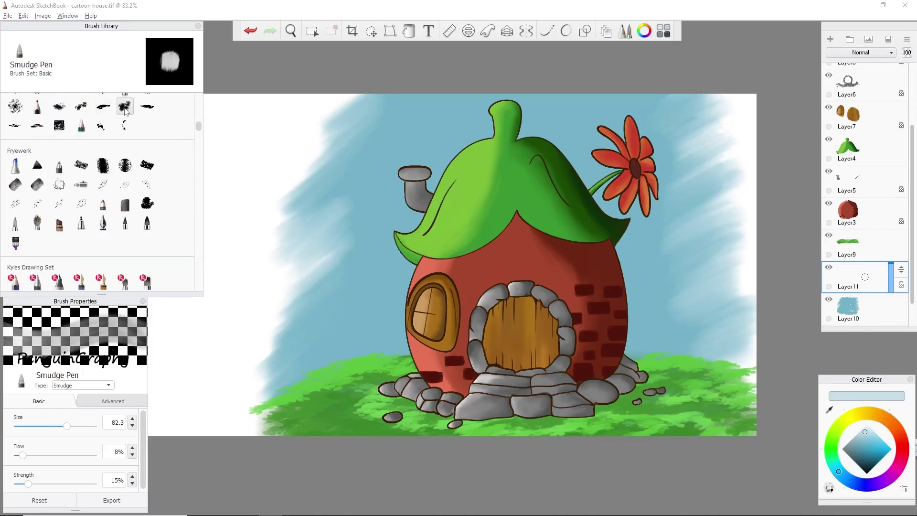
{"action": "left_click", "coordinate": [125, 106]}
{"action": "left_click_drag", "start_coordinate": [369, 281], "coordinate": [405, 264]}
{"action": "key", "text": "ctrl+z"}
- Try a pale cloud beside the chimney with the Giuseppe Set's Anxious Puff brush at size 368.6, and undo it with the cloud layer
{"action": "scroll", "coordinate": [200, 162], "scroll_direction": "down", "scroll_amount": 5}
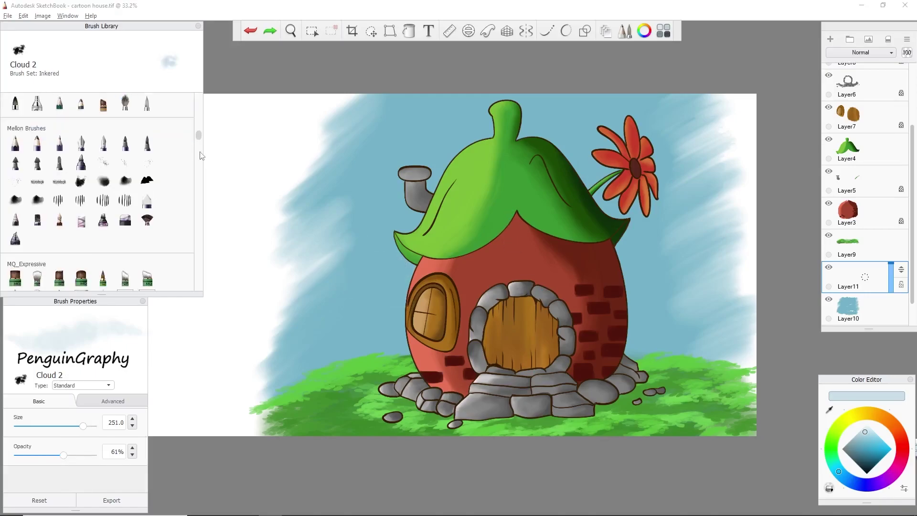
{"action": "left_click_drag", "start_coordinate": [200, 156], "coordinate": [200, 181]}
{"action": "left_click", "coordinate": [103, 258]}
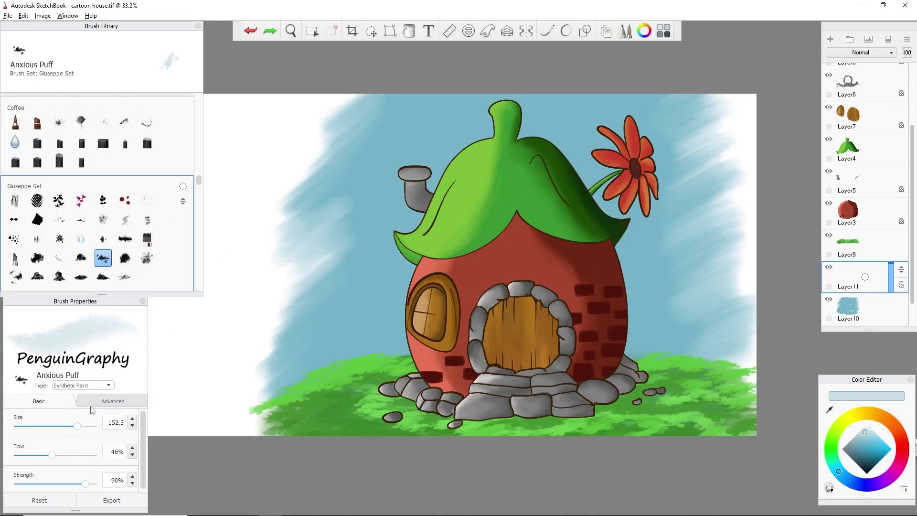
{"action": "left_click_drag", "start_coordinate": [392, 224], "coordinate": [370, 196]}
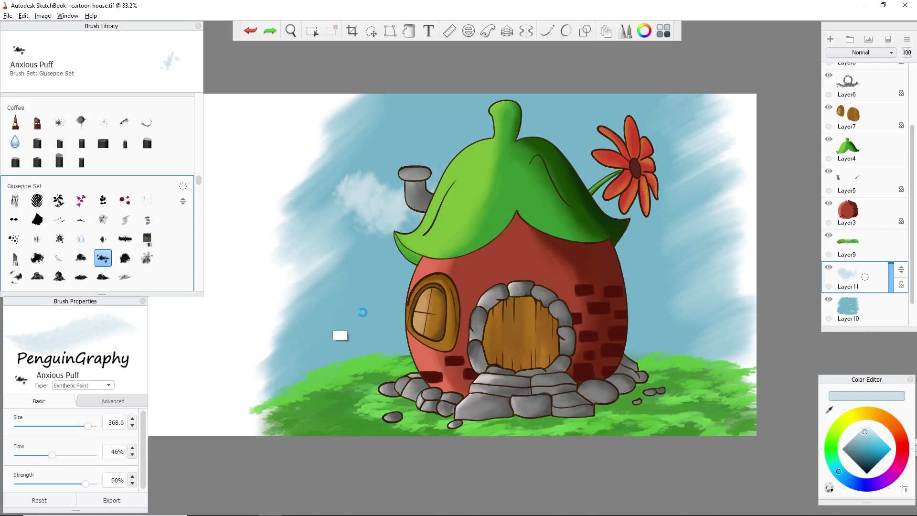
{"action": "key", "text": "ctrl+z"}
{"action": "key", "text": "ctrl+z"}
{"action": "key", "text": "ctrl+z"}
- Set the Blur brush to size 112.5 for the sky layer
{"action": "left_click_drag", "start_coordinate": [199, 180], "coordinate": [199, 97]}
{"action": "left_click", "coordinate": [60, 138]}
{"action": "left_click", "coordinate": [50, 412]}
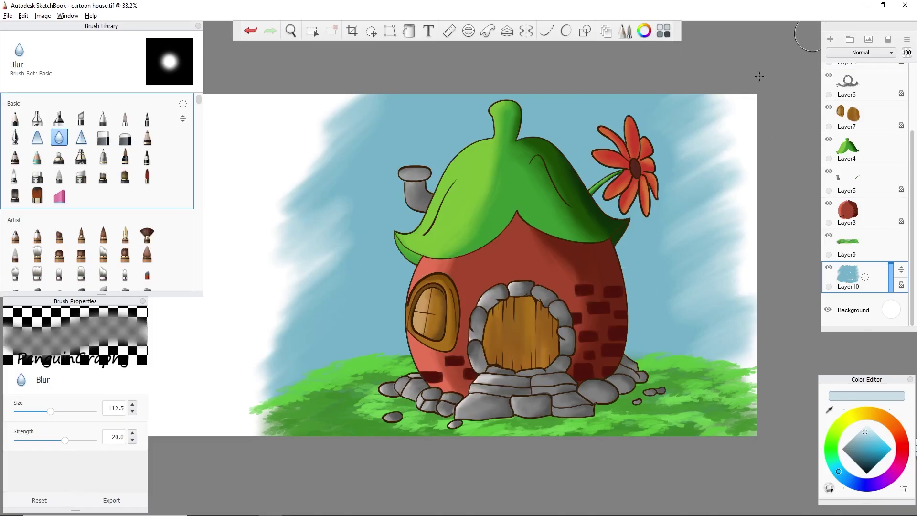
{"action": "scroll", "coordinate": [527, 219], "scroll_direction": "down", "scroll_amount": 1}
{"action": "scroll", "coordinate": [448, 167], "scroll_direction": "up", "scroll_amount": 1}
{"action": "scroll", "coordinate": [744, 123], "scroll_direction": "up", "scroll_amount": 1}
- Hide and delete the blue sky layer beneath the grass
{"action": "left_click", "coordinate": [829, 268]}
{"action": "scroll", "coordinate": [583, 321], "scroll_direction": "down", "scroll_amount": 1}
{"action": "left_click", "coordinate": [291, 32]}
{"action": "left_click_drag", "start_coordinate": [441, 252], "coordinate": [463, 221]}
{"action": "left_click_drag", "start_coordinate": [865, 278], "coordinate": [885, 256]}
{"action": "left_click", "coordinate": [291, 31]}
- On a new layer above the grass, scatter specks in the flower's red over the lawn with two Ghibli 2 Do-It-Yourself brushes, sizes 168.3 and 253.5
{"action": "left_click", "coordinate": [831, 40]}
{"action": "left_click", "coordinate": [643, 148], "text": "alt"}
{"action": "left_click_drag", "start_coordinate": [199, 101], "coordinate": [198, 201]}
{"action": "left_click", "coordinate": [103, 219]}
{"action": "left_click", "coordinate": [59, 144]}
{"action": "scroll", "coordinate": [80, 199], "scroll_direction": "down", "scroll_amount": 3}
{"action": "left_click", "coordinate": [101, 211]}
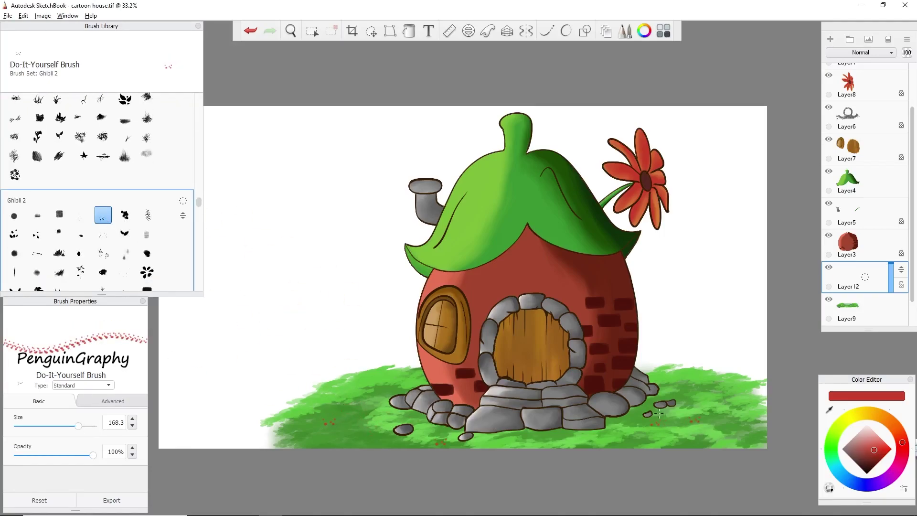
{"action": "left_click", "coordinate": [103, 234]}
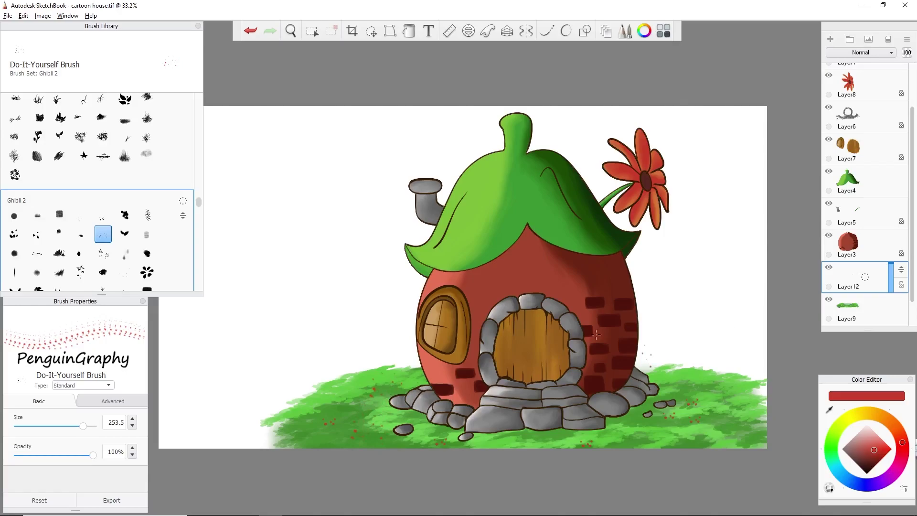
- Erase stray red specks around the stones on the house's right side with the Hard Eraser and save the file
{"action": "key", "text": "e"}
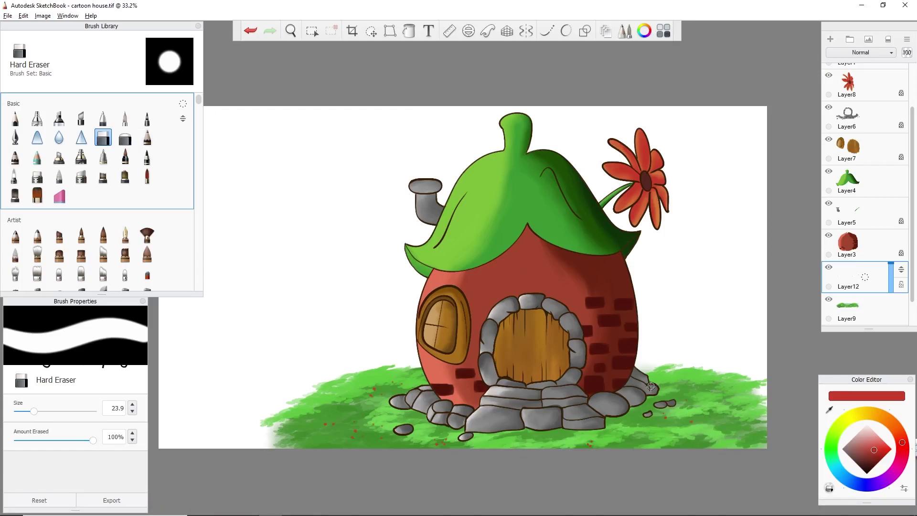
{"action": "key", "text": "ctrl+s"}
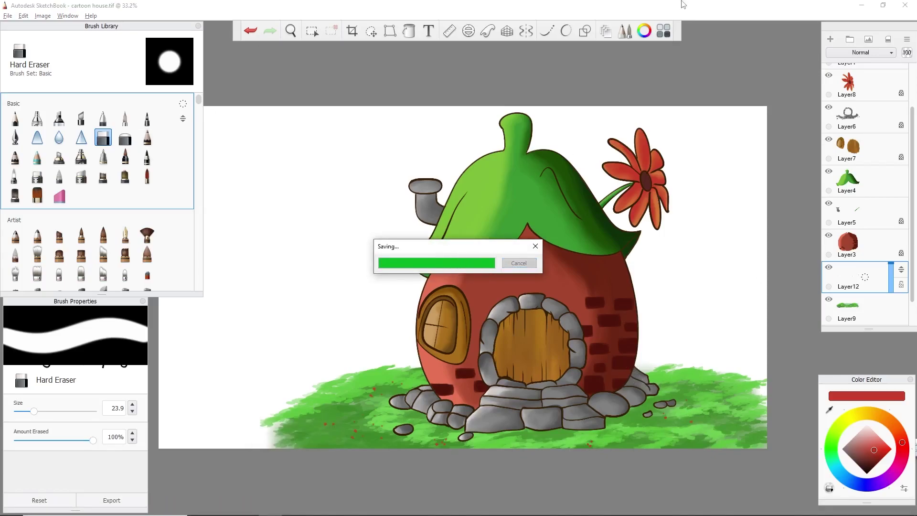
- Unlock the transparency of Layer7, Layer5, Layer3, Layer6 and Layer8
{"action": "left_click", "coordinate": [901, 158]}
{"action": "left_click", "coordinate": [901, 221]}
{"action": "left_click", "coordinate": [901, 253]}
{"action": "left_click", "coordinate": [901, 221]}
{"action": "left_click", "coordinate": [901, 126]}
{"action": "left_click", "coordinate": [901, 93]}
- Recolour the window and door layer with hue -9, saturation -6, lightness -9, brightness 12 and contrast 10
{"action": "scroll", "coordinate": [887, 161], "scroll_direction": "up", "scroll_amount": 2}
{"action": "scroll", "coordinate": [886, 164], "scroll_direction": "down", "scroll_amount": 3}
{"action": "left_click", "coordinate": [877, 278]}
{"action": "left_click", "coordinate": [876, 213]}
{"action": "left_click", "coordinate": [874, 118]}
{"action": "left_click", "coordinate": [43, 15]}
{"action": "left_click", "coordinate": [164, 86]}
{"action": "left_click_drag", "start_coordinate": [298, 185], "coordinate": [294, 186]}
{"action": "left_click_drag", "start_coordinate": [296, 251], "coordinate": [293, 253]}
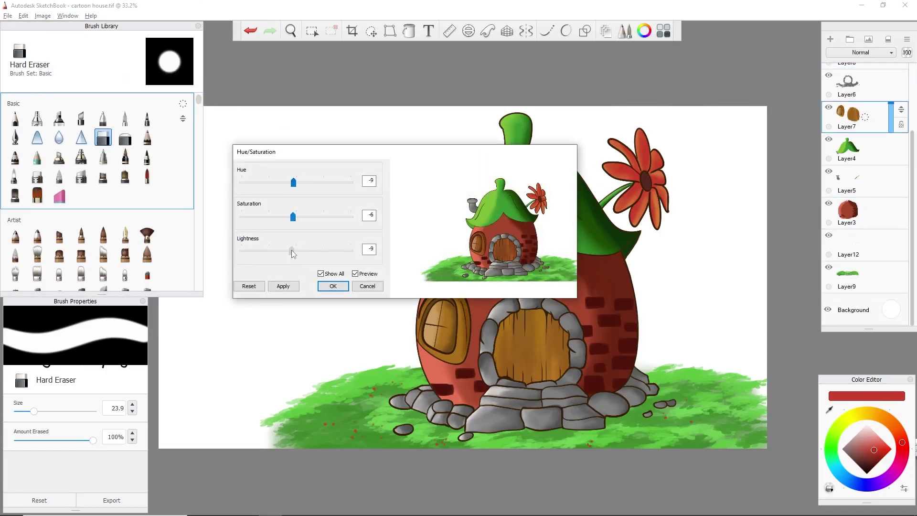
{"action": "left_click", "coordinate": [333, 285]}
{"action": "key", "text": "ctrl+b"}
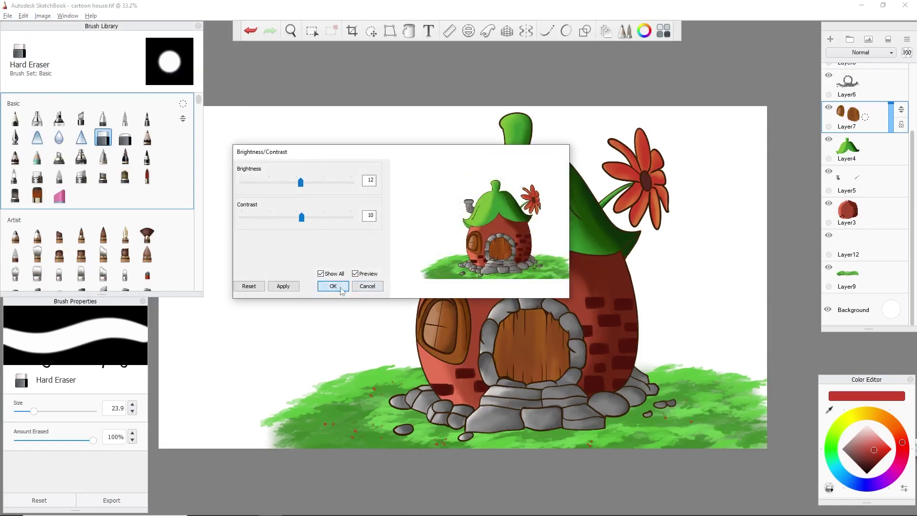
{"action": "left_click", "coordinate": [333, 286]}
- Shift the house wall layer's hue from red toward orange-brown and adjust its brightness and contrast
{"action": "left_click", "coordinate": [848, 210]}
{"action": "key", "text": "ctrl+u"}
{"action": "mouse_move", "coordinate": [296, 183]}
{"action": "left_mouse_down"}
{"action": "mouse_move", "coordinate": [309, 189]}
{"action": "mouse_move", "coordinate": [266, 210]}
{"action": "mouse_move", "coordinate": [297, 181]}
{"action": "mouse_move", "coordinate": [319, 188]}
{"action": "mouse_move", "coordinate": [306, 184]}
{"action": "left_mouse_up"}
{"action": "left_click", "coordinate": [333, 287]}
{"action": "left_click", "coordinate": [43, 15]}
{"action": "left_click", "coordinate": [160, 76]}
{"action": "left_click", "coordinate": [333, 286]}
- Turn the house wall layer blue with a hue of 180 and a saturation of 4
{"action": "left_click", "coordinate": [42, 16]}
{"action": "mouse_move", "coordinate": [67, 77]}
{"action": "left_click", "coordinate": [165, 86]}
{"action": "left_click_drag", "start_coordinate": [295, 216], "coordinate": [297, 217]}
{"action": "left_click_drag", "start_coordinate": [305, 183], "coordinate": [356, 185]}
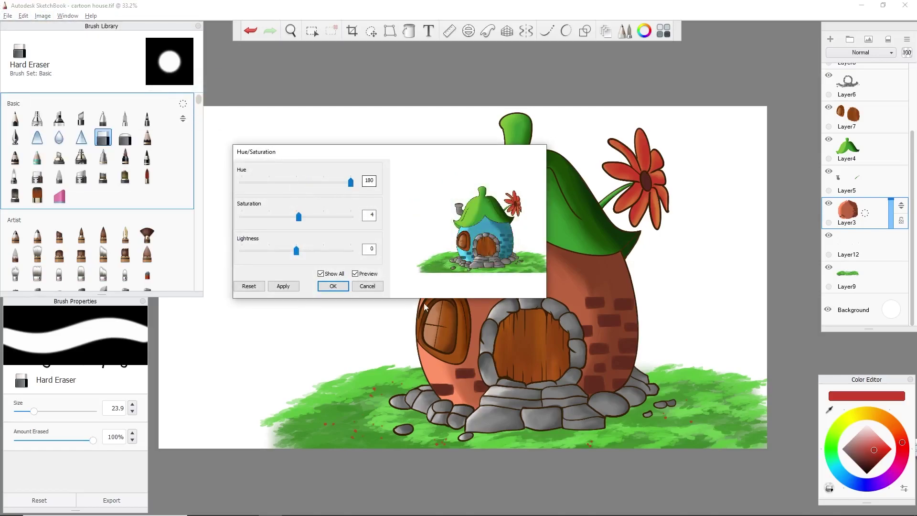
{"action": "left_click", "coordinate": [333, 286]}
- Adjust the chimney and flower stem layer to hue -14 and saturation 4
{"action": "left_click", "coordinate": [853, 180]}
{"action": "left_click", "coordinate": [43, 16]}
{"action": "mouse_move", "coordinate": [67, 76]}
{"action": "left_click", "coordinate": [163, 85]}
{"action": "left_click_drag", "start_coordinate": [298, 184], "coordinate": [307, 185]}
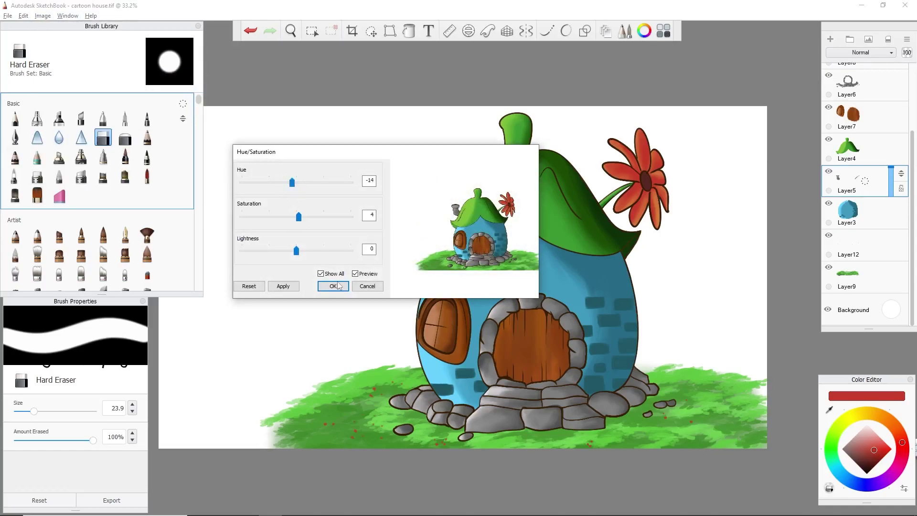
{"action": "left_click", "coordinate": [333, 286]}
- Shift the grass layer's hue toward yellow-green with a saturation of 3
{"action": "left_click", "coordinate": [855, 277]}
{"action": "left_click", "coordinate": [43, 15]}
{"action": "mouse_move", "coordinate": [53, 76]}
{"action": "left_click", "coordinate": [158, 86]}
{"action": "left_click", "coordinate": [297, 217]}
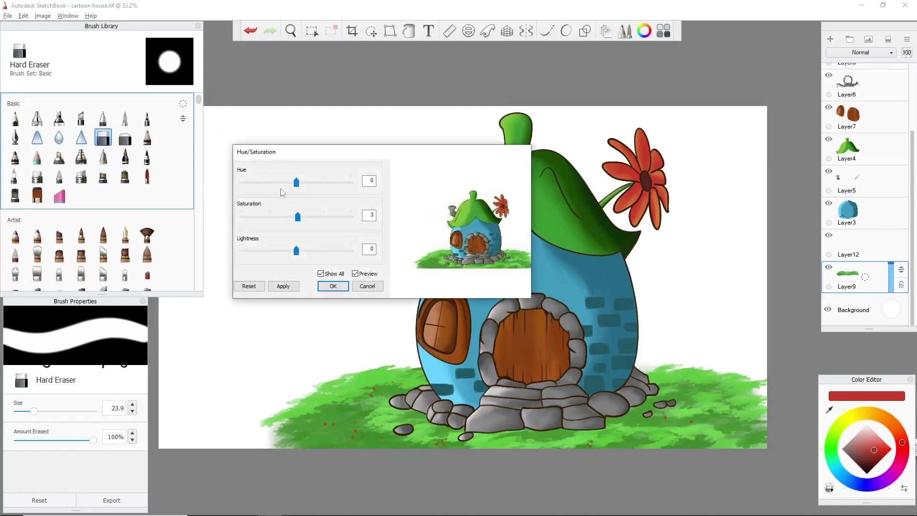
{"action": "left_click", "coordinate": [333, 286]}
- Shift the roof layer's hue to -33 and blend its shading with the Smudge Pen
{"action": "left_click", "coordinate": [855, 148]}
{"action": "left_click", "coordinate": [43, 16]}
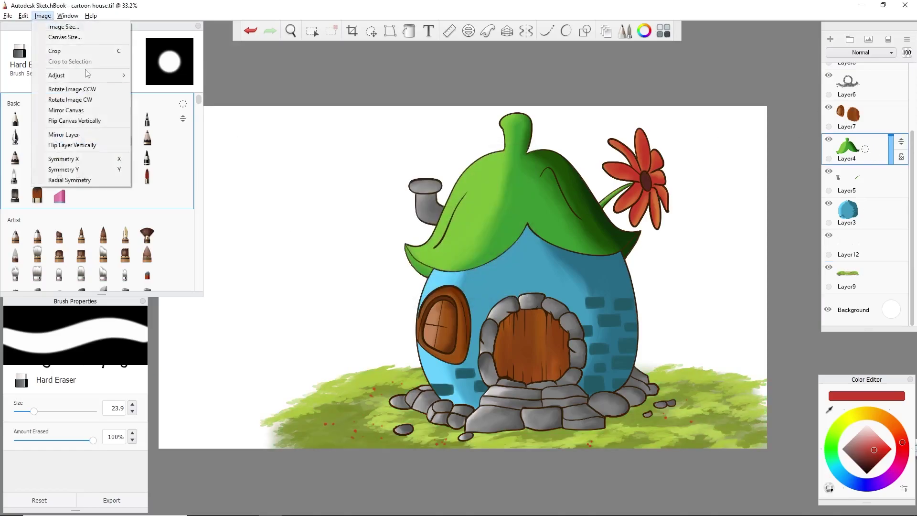
{"action": "mouse_move", "coordinate": [52, 76]}
{"action": "left_click", "coordinate": [158, 86]}
{"action": "left_click_drag", "start_coordinate": [286, 184], "coordinate": [289, 187]}
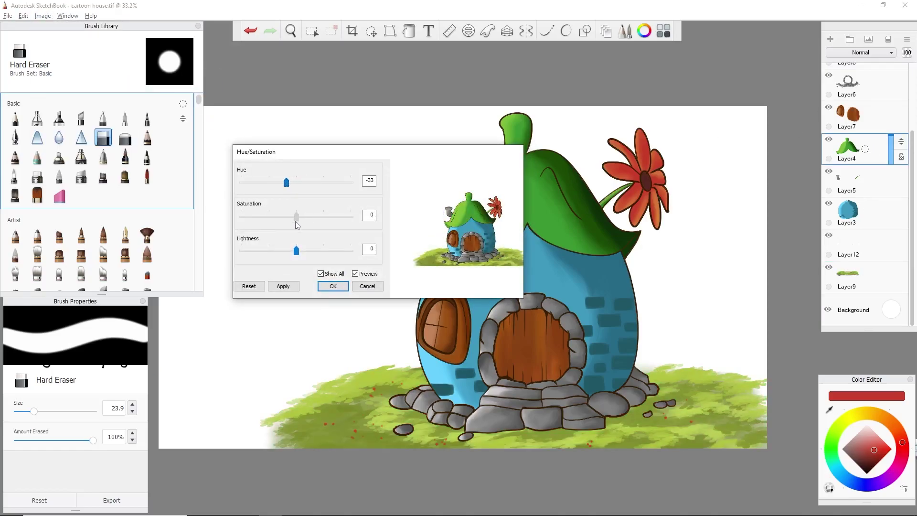
{"action": "left_click", "coordinate": [333, 286]}
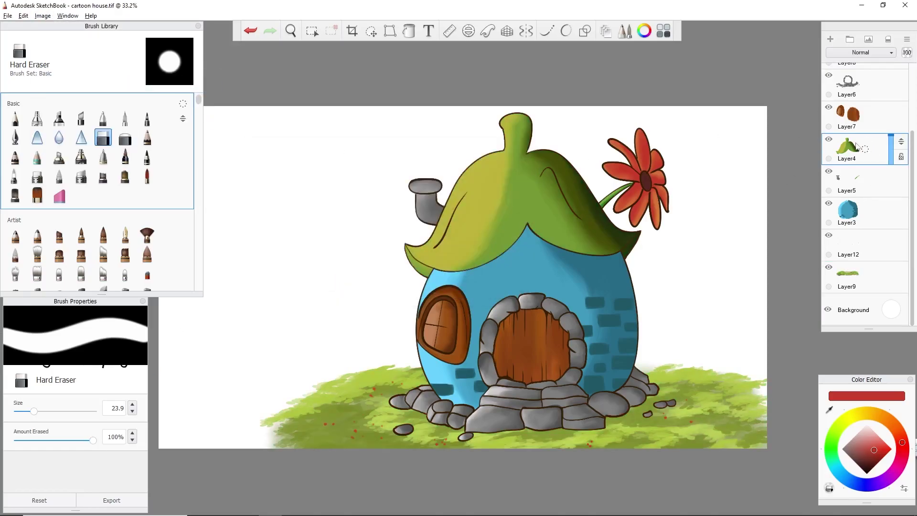
{"action": "left_click", "coordinate": [58, 176]}
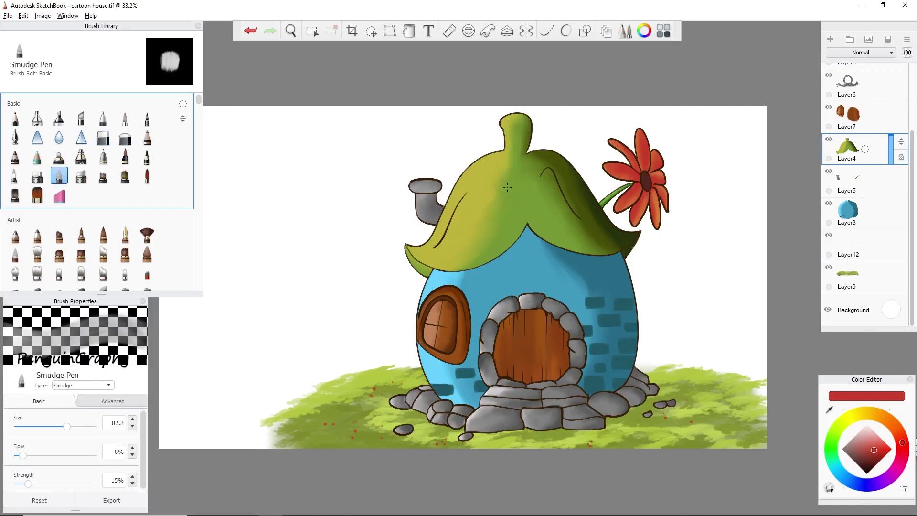
- Adjust the hue and saturation of the chimney and flower stem layer again
{"action": "scroll", "coordinate": [870, 247], "scroll_direction": "up", "scroll_amount": 2}
{"action": "left_click", "coordinate": [867, 239]}
{"action": "left_click", "coordinate": [43, 16]}
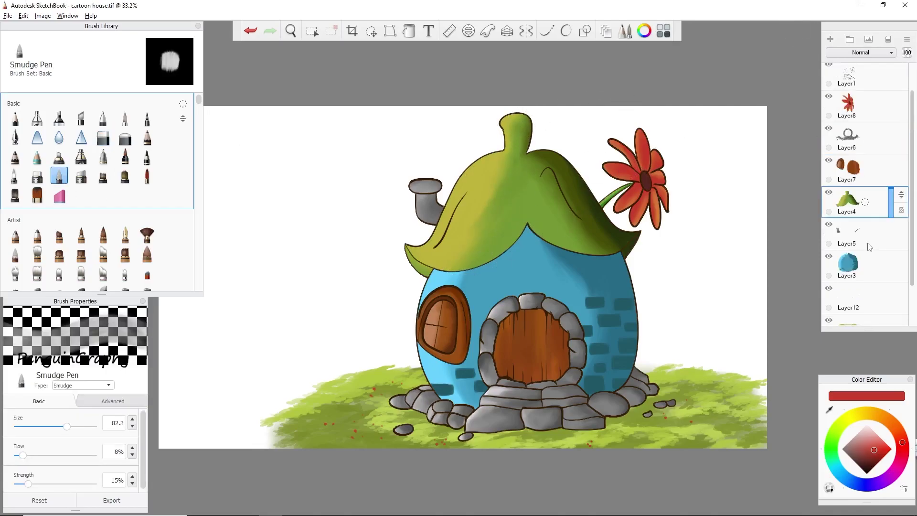
{"action": "mouse_move", "coordinate": [58, 75]}
{"action": "left_click", "coordinate": [158, 86]}
{"action": "left_click", "coordinate": [333, 286]}
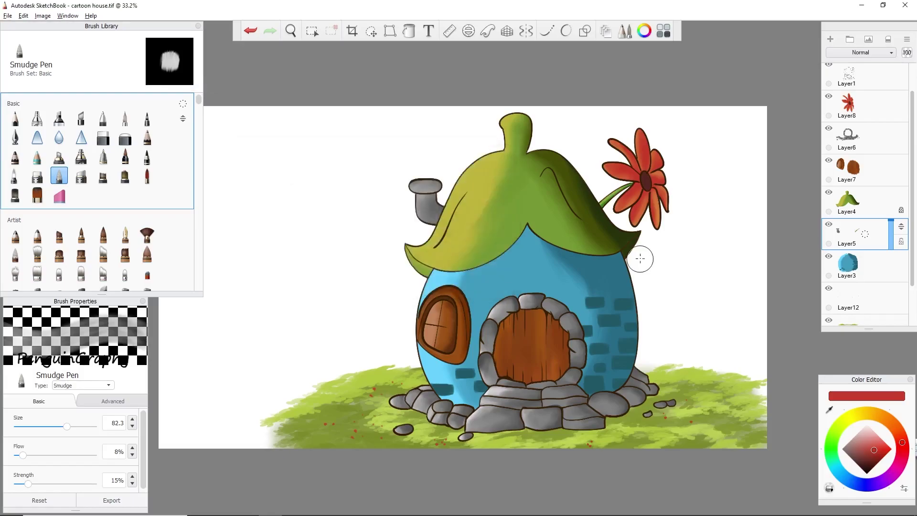
- Turn the red flower orange by setting its layer's hue to 22 and saturation to 4
{"action": "scroll", "coordinate": [864, 191], "scroll_direction": "up", "scroll_amount": 1}
{"action": "left_click", "coordinate": [855, 144]}
{"action": "left_click", "coordinate": [43, 16]}
{"action": "left_click", "coordinate": [158, 86]}
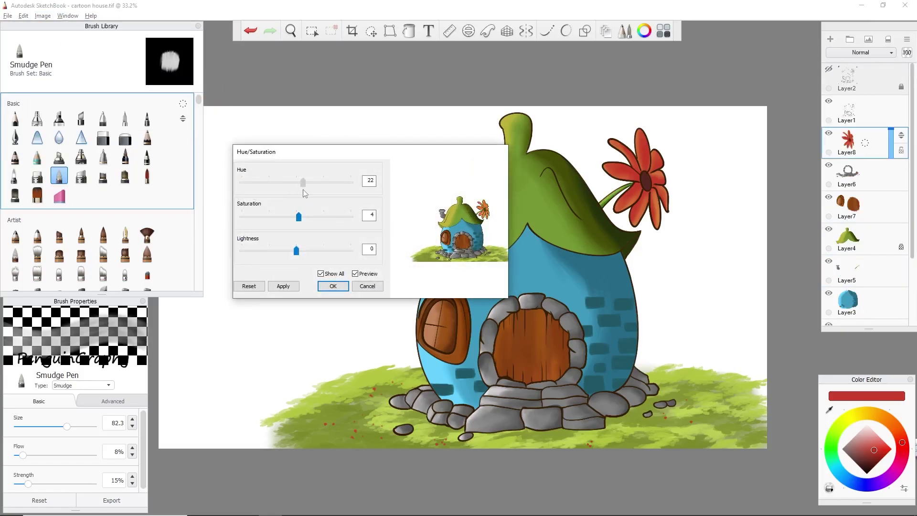
{"action": "left_click", "coordinate": [333, 285]}
{"action": "left_click", "coordinate": [43, 16]}
{"action": "mouse_move", "coordinate": [57, 76]}
{"action": "left_click", "coordinate": [158, 86]}
{"action": "left_click", "coordinate": [367, 286]}
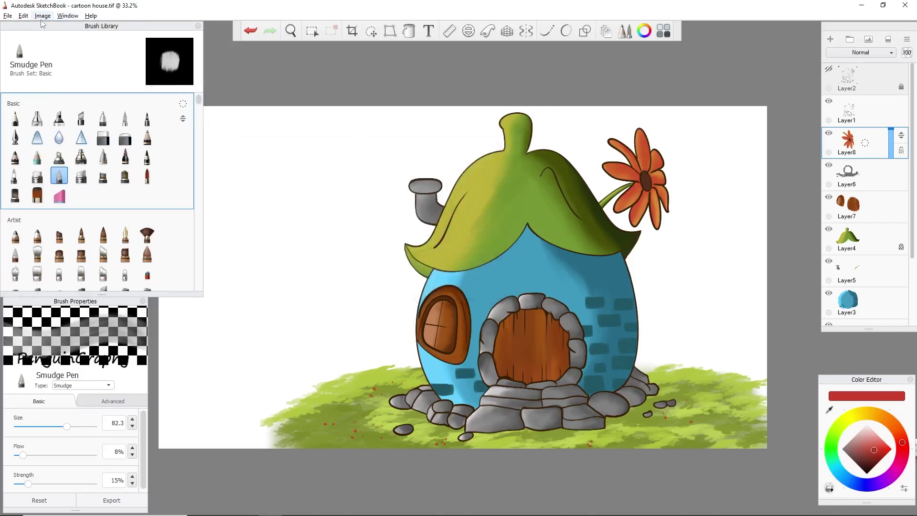
- Raise the brightness and contrast of the orange flower layer
{"action": "left_click", "coordinate": [42, 15]}
{"action": "left_click", "coordinate": [157, 76]}
{"action": "left_click", "coordinate": [333, 286]}
- Brighten the window and door layer by adjusting its brightness and contrast
{"action": "left_click", "coordinate": [855, 207]}
{"action": "left_click", "coordinate": [43, 16]}
{"action": "left_click", "coordinate": [158, 75]}
{"action": "left_click", "coordinate": [333, 286]}
- Adjust the brightness and contrast of the grey stone layer
{"action": "left_click", "coordinate": [855, 174]}
{"action": "left_click", "coordinate": [43, 16]}
{"action": "left_click", "coordinate": [158, 75]}
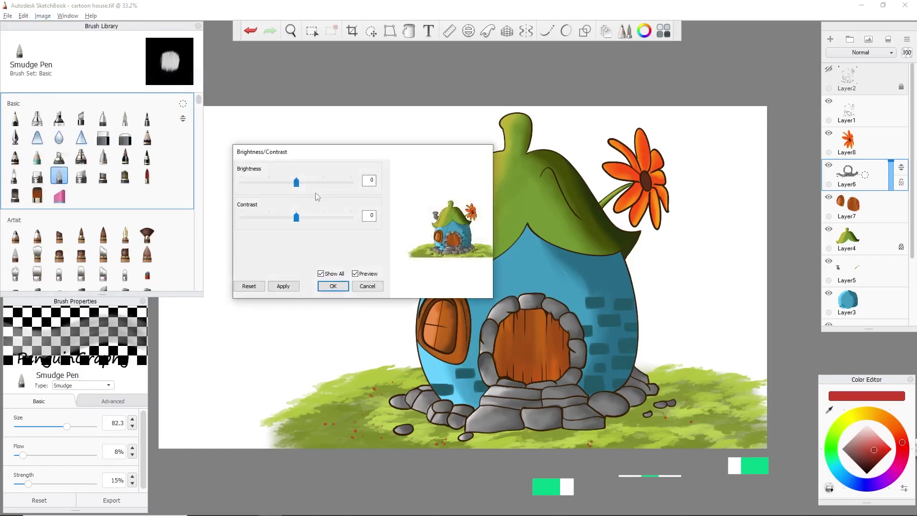
{"action": "left_click", "coordinate": [333, 285]}
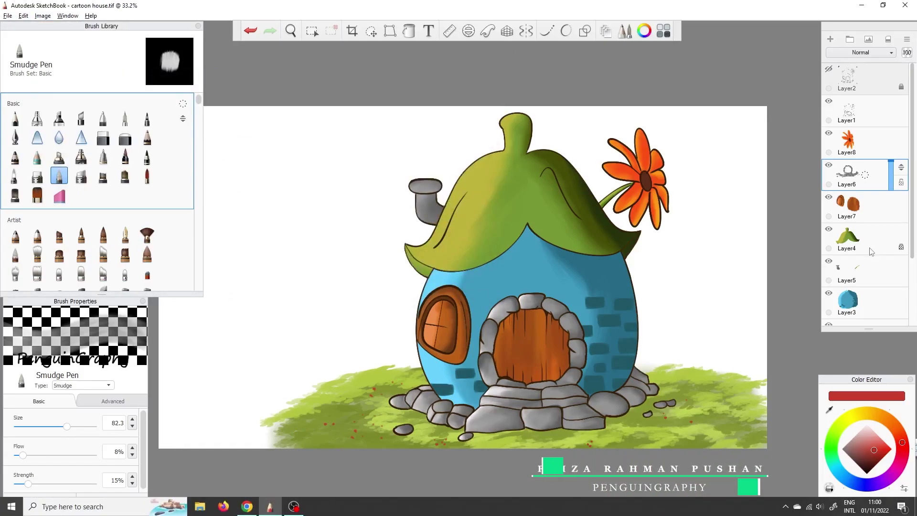
- Raise the brightness and contrast of the red specks layer above the grass
{"action": "scroll", "coordinate": [865, 192], "scroll_direction": "down", "scroll_amount": 2}
{"action": "left_click", "coordinate": [855, 249]}
{"action": "left_click", "coordinate": [43, 16]}
{"action": "left_click", "coordinate": [157, 76]}
{"action": "left_click_drag", "start_coordinate": [296, 183], "coordinate": [319, 185]}
{"action": "left_click_drag", "start_coordinate": [296, 218], "coordinate": [319, 220]}
{"action": "left_click", "coordinate": [333, 285]}
- Turn the specks on the lawn yellow with a hue of 38 and a saturation of 19
{"action": "left_click", "coordinate": [43, 16]}
{"action": "mouse_move", "coordinate": [79, 75]}
{"action": "left_click", "coordinate": [158, 86]}
{"action": "left_click_drag", "start_coordinate": [295, 186], "coordinate": [307, 188]}
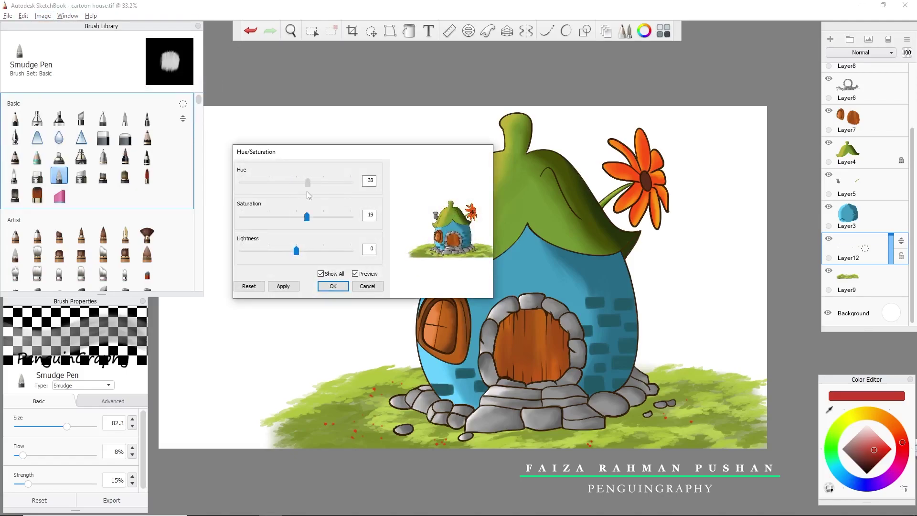
{"action": "key", "text": "Return"}
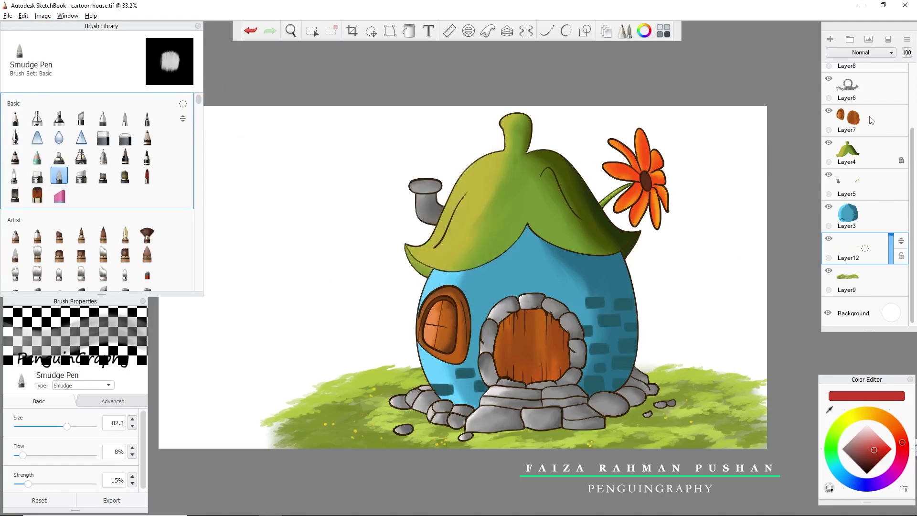